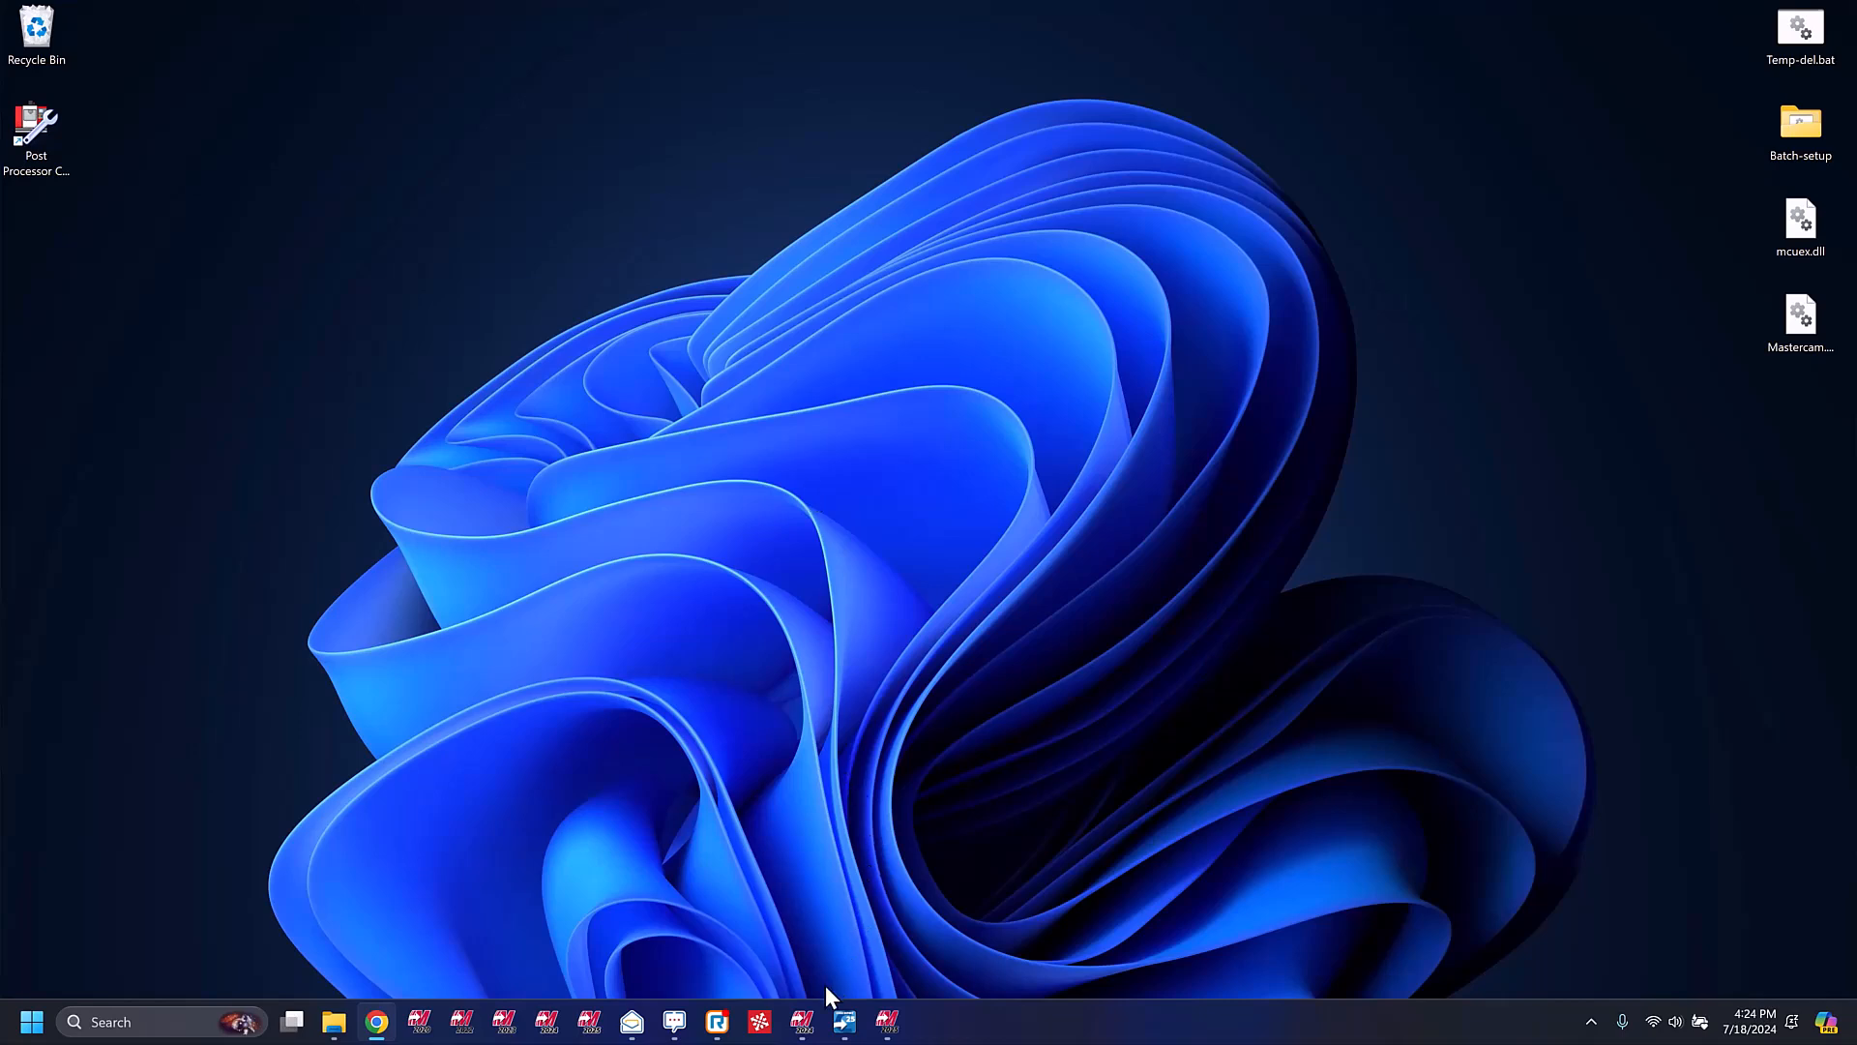
Switch to Mastercam 2024 and review the available machine definitions for Mill, Lathe, Mill-Turn, Wire and Router.
mouse_move(802, 1021)
click(798, 931)
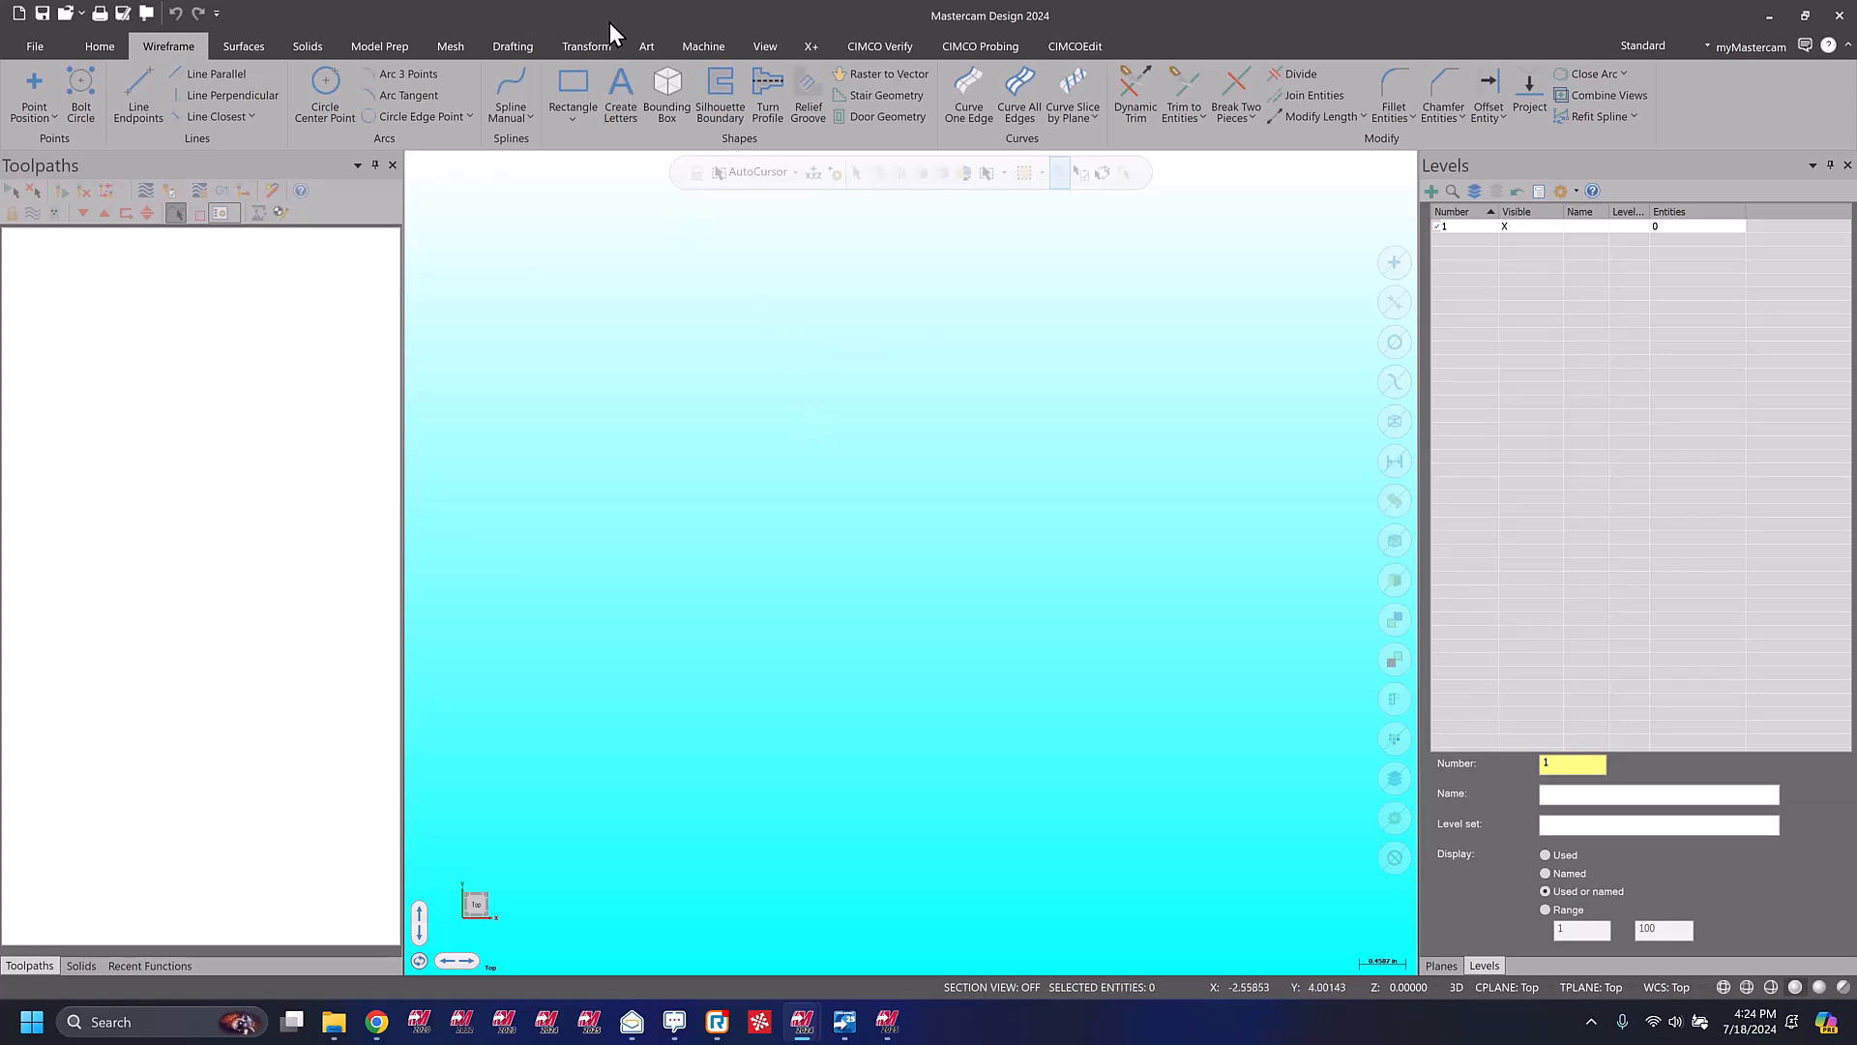
click(689, 47)
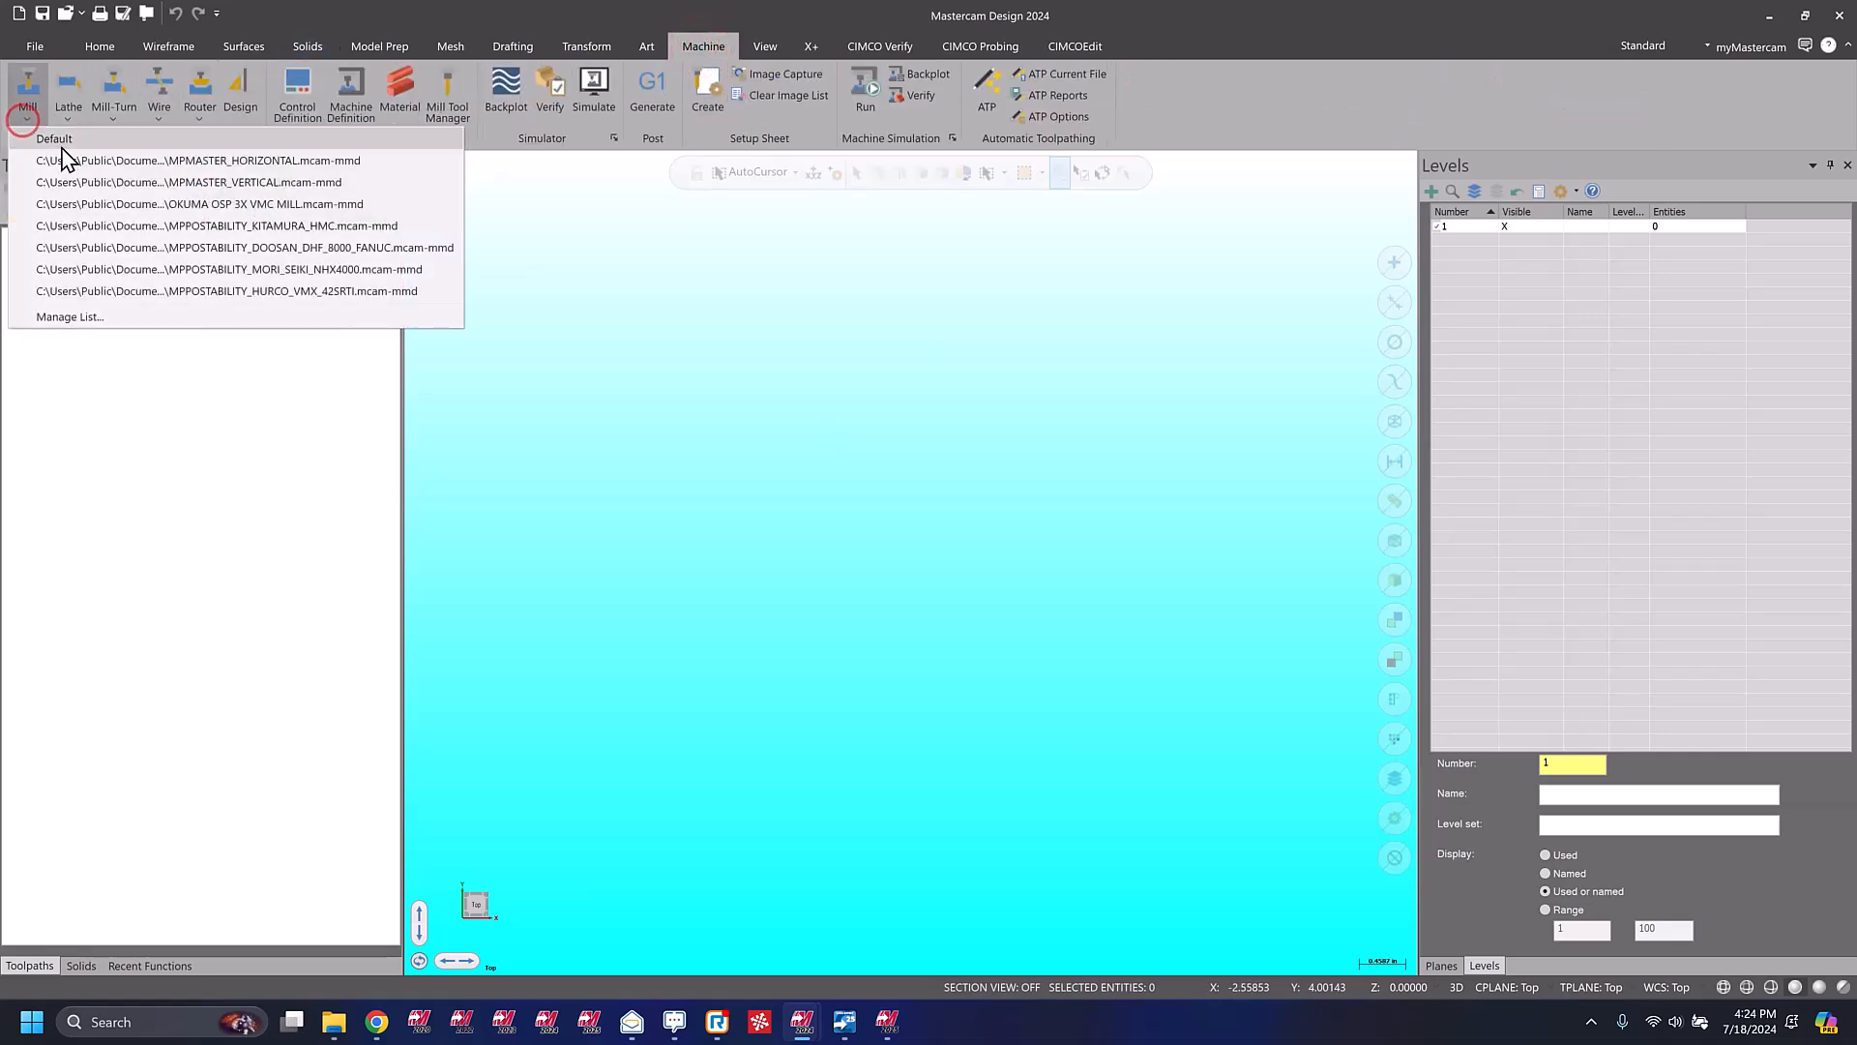
click(70, 122)
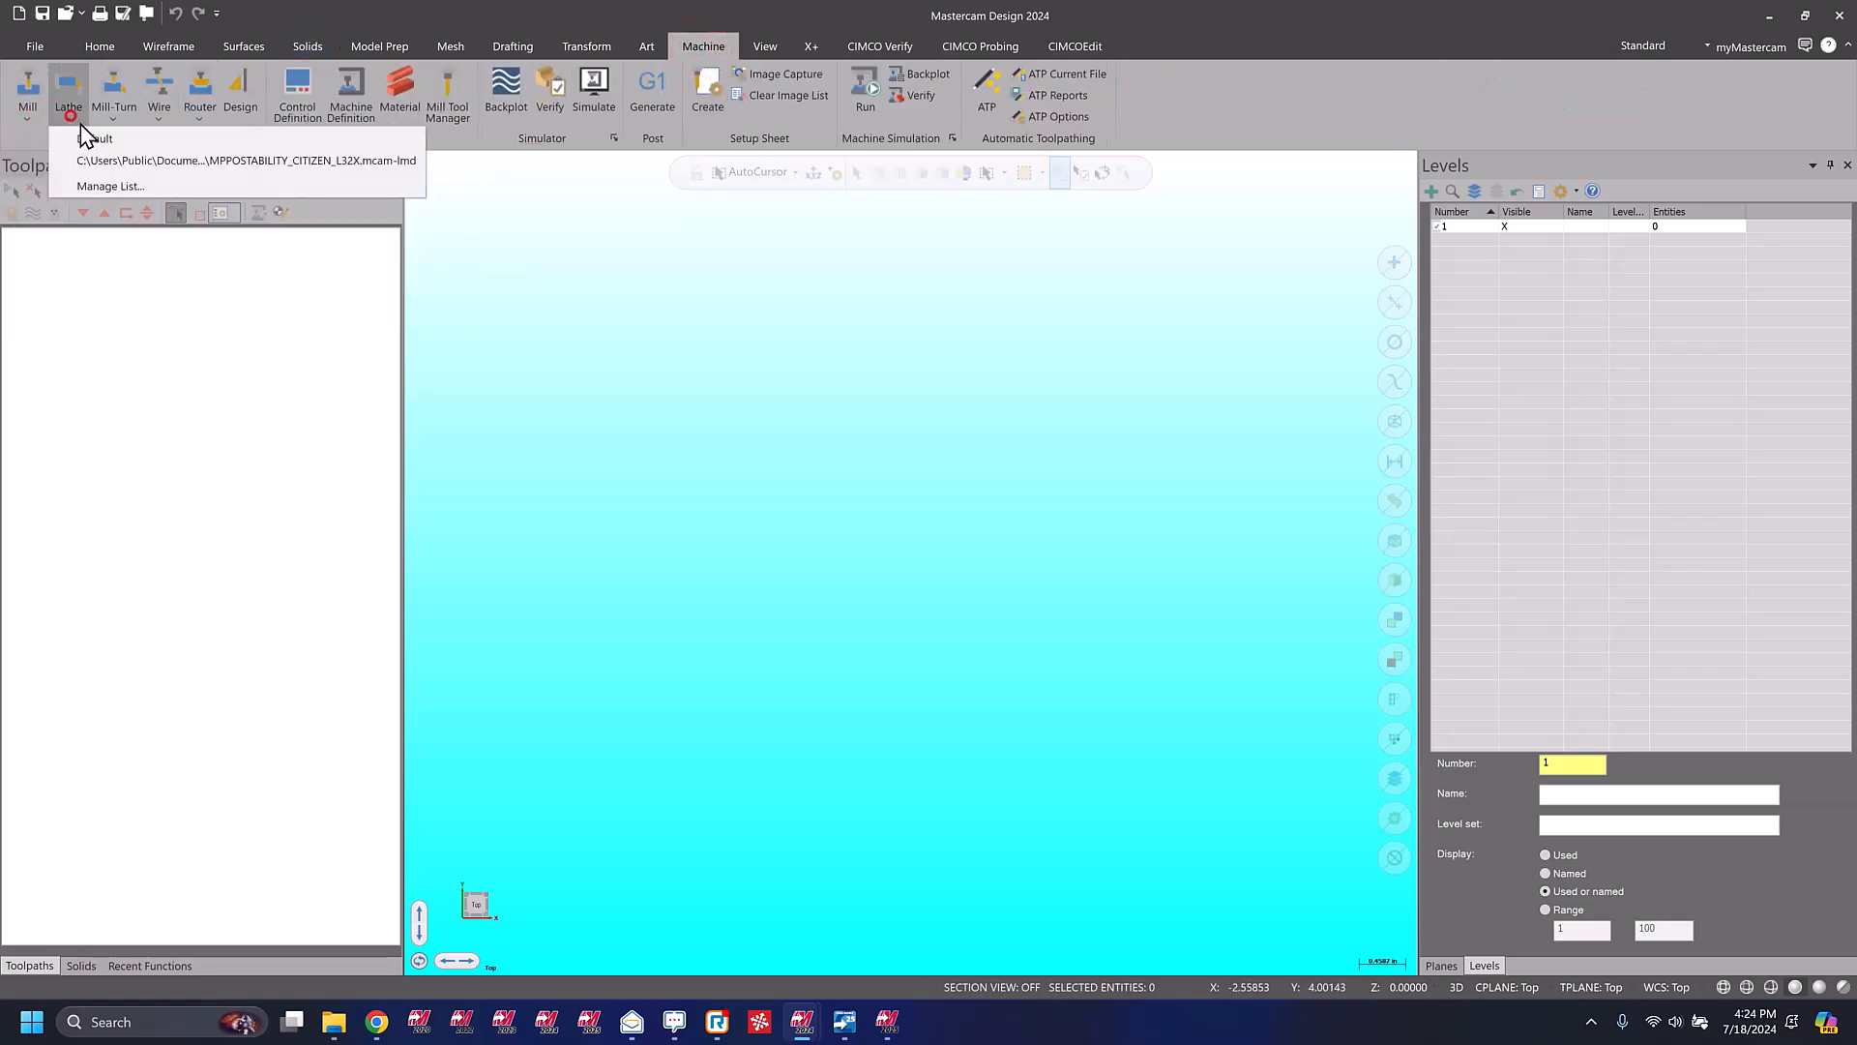
click(107, 120)
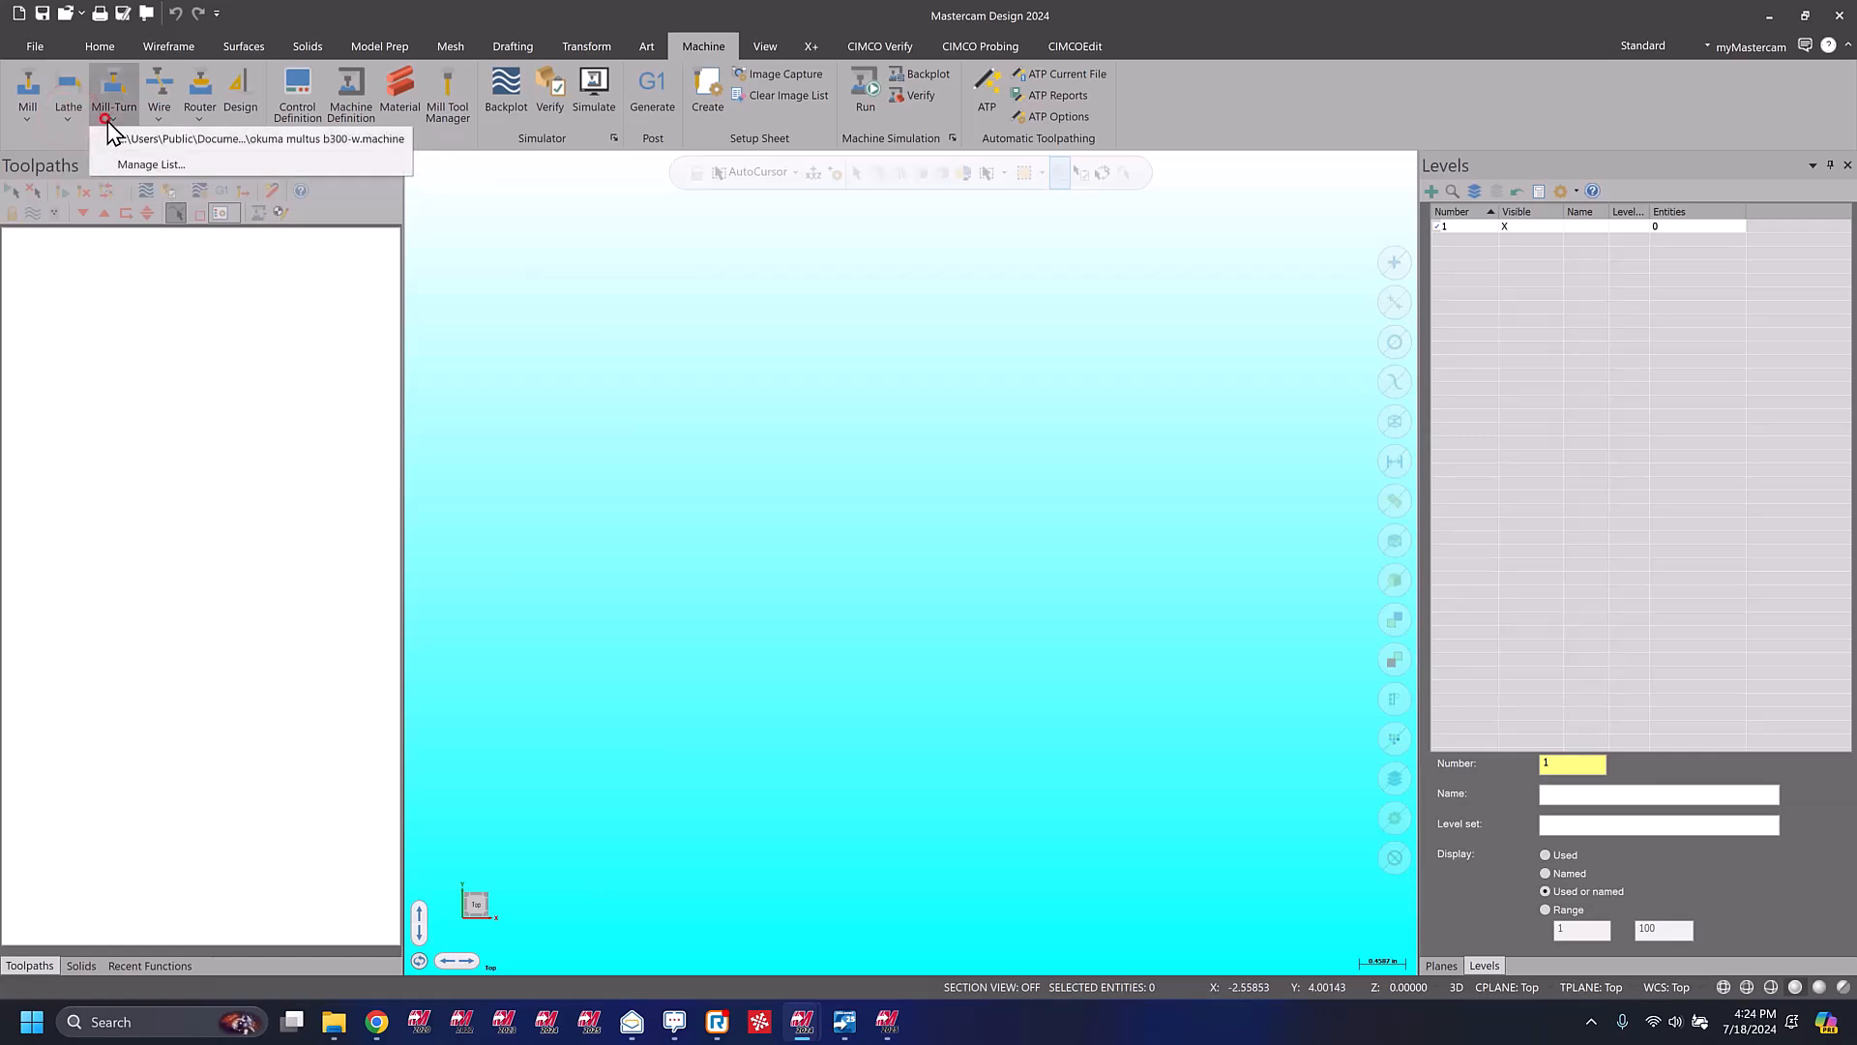
click(159, 118)
click(196, 117)
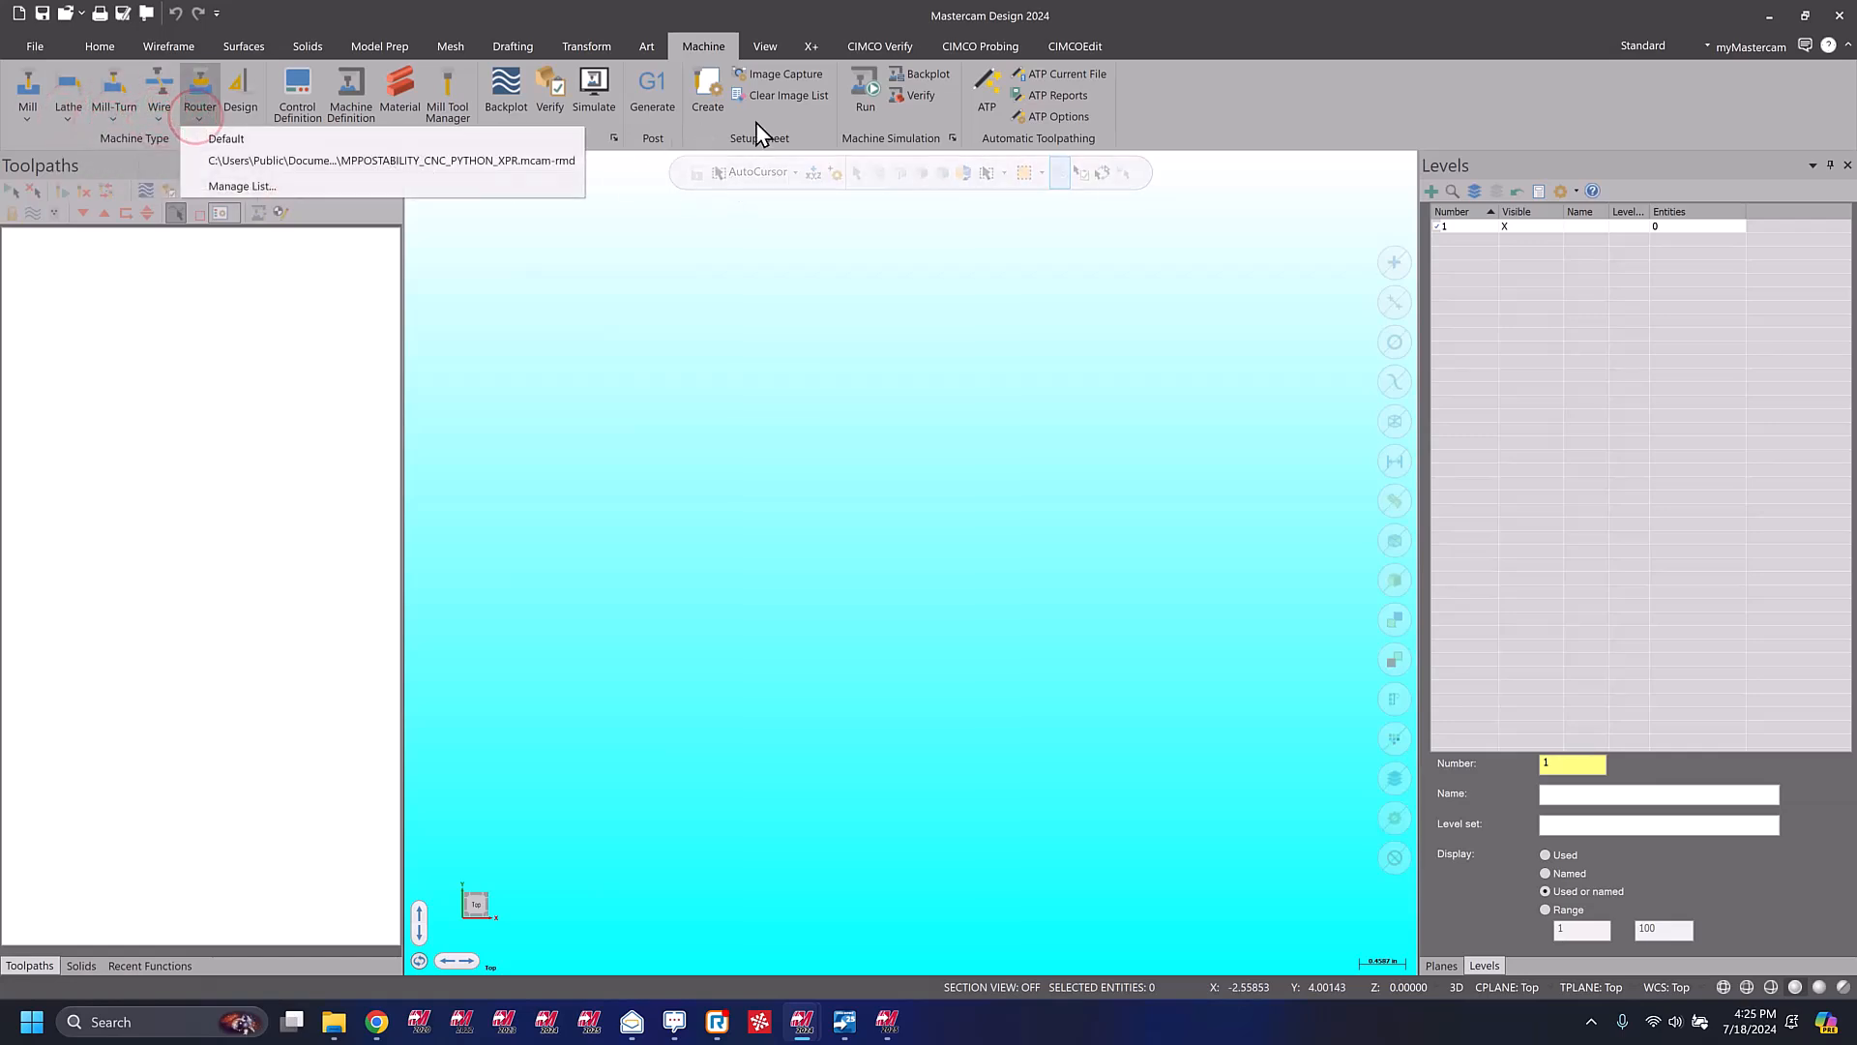
Create a default mill machine group and browse the tool library files available from the Tool Manager.
click(27, 119)
click(42, 141)
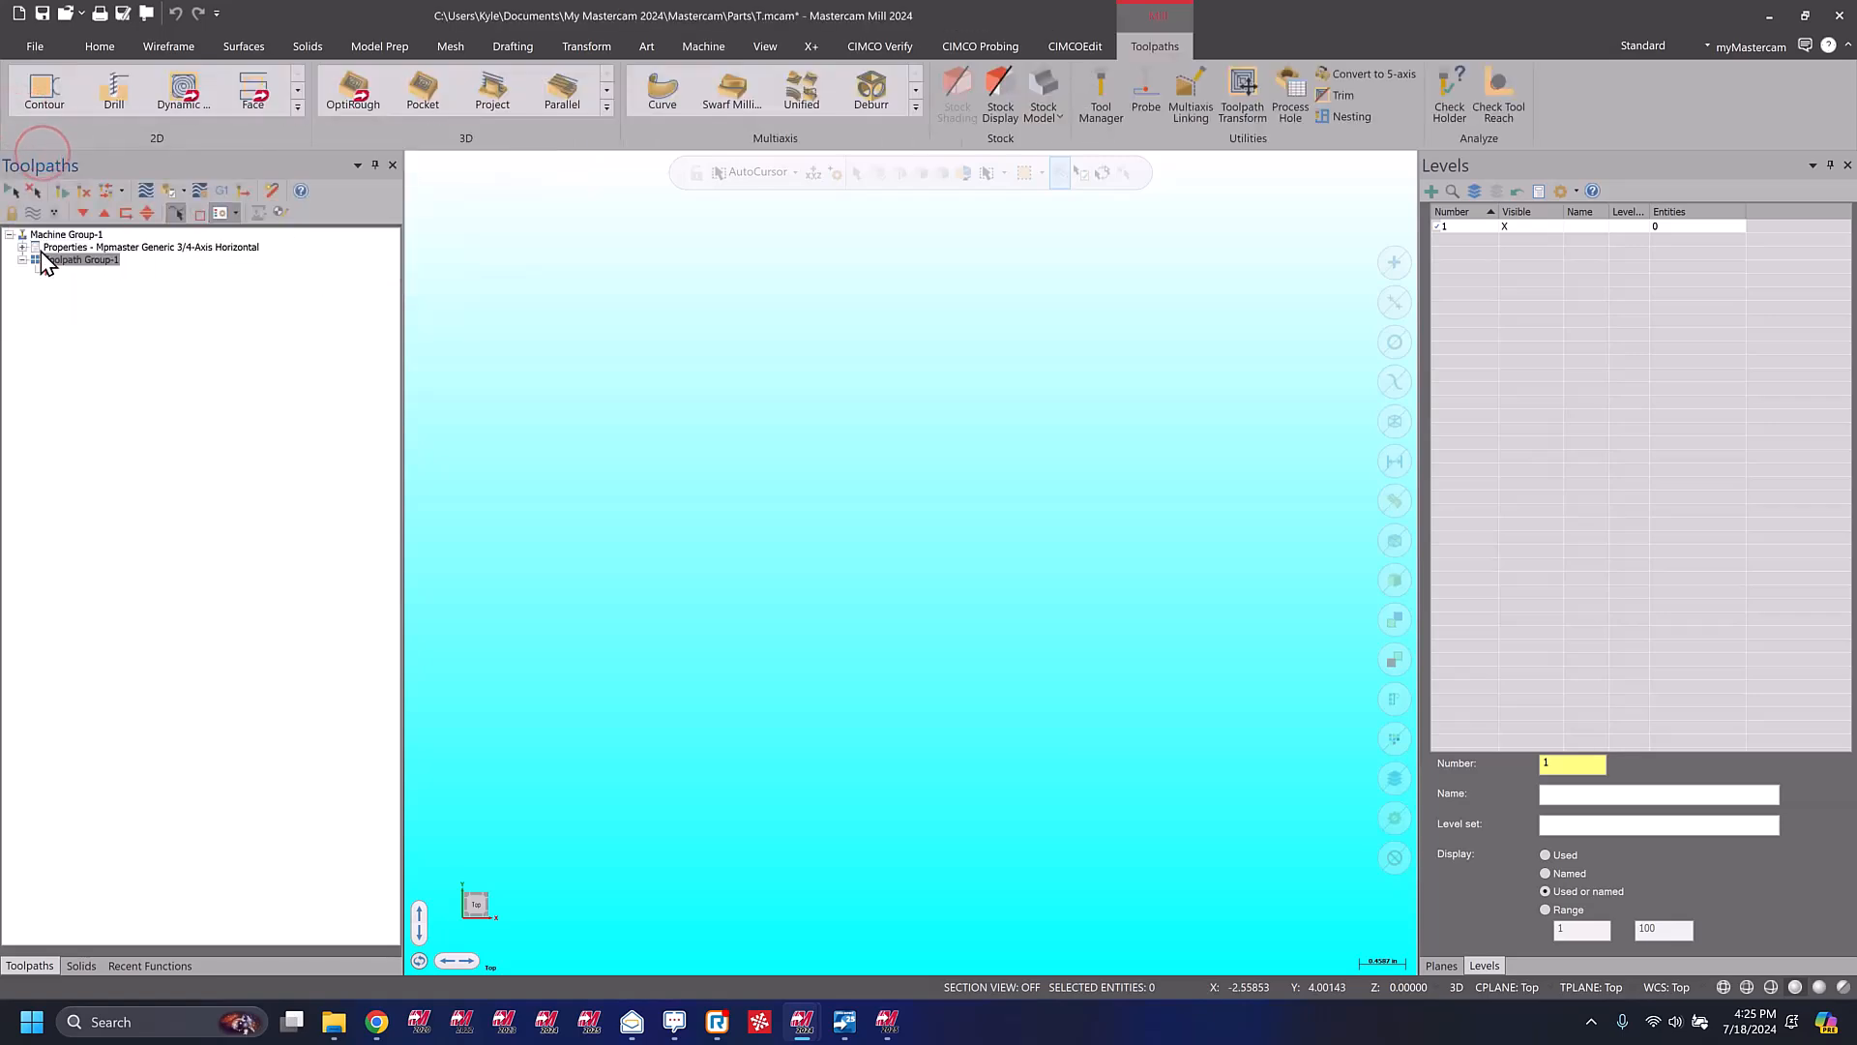
click(1113, 92)
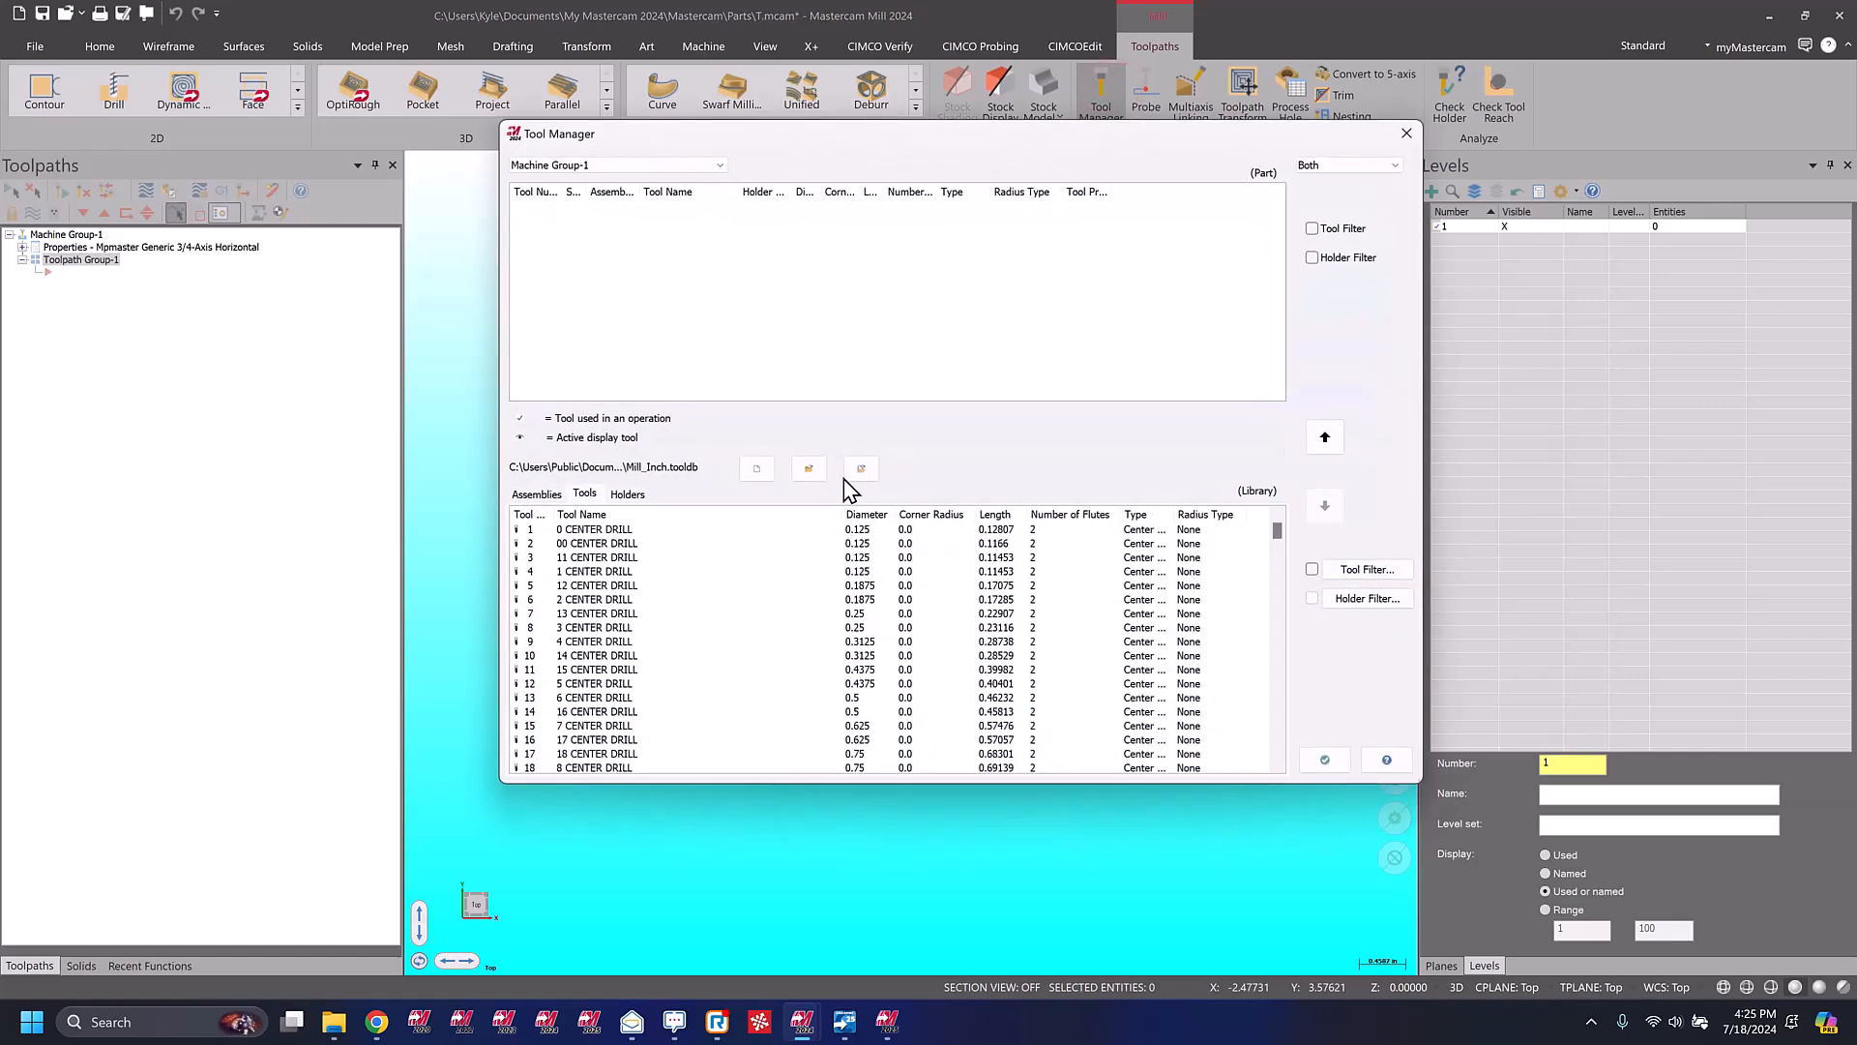
click(808, 470)
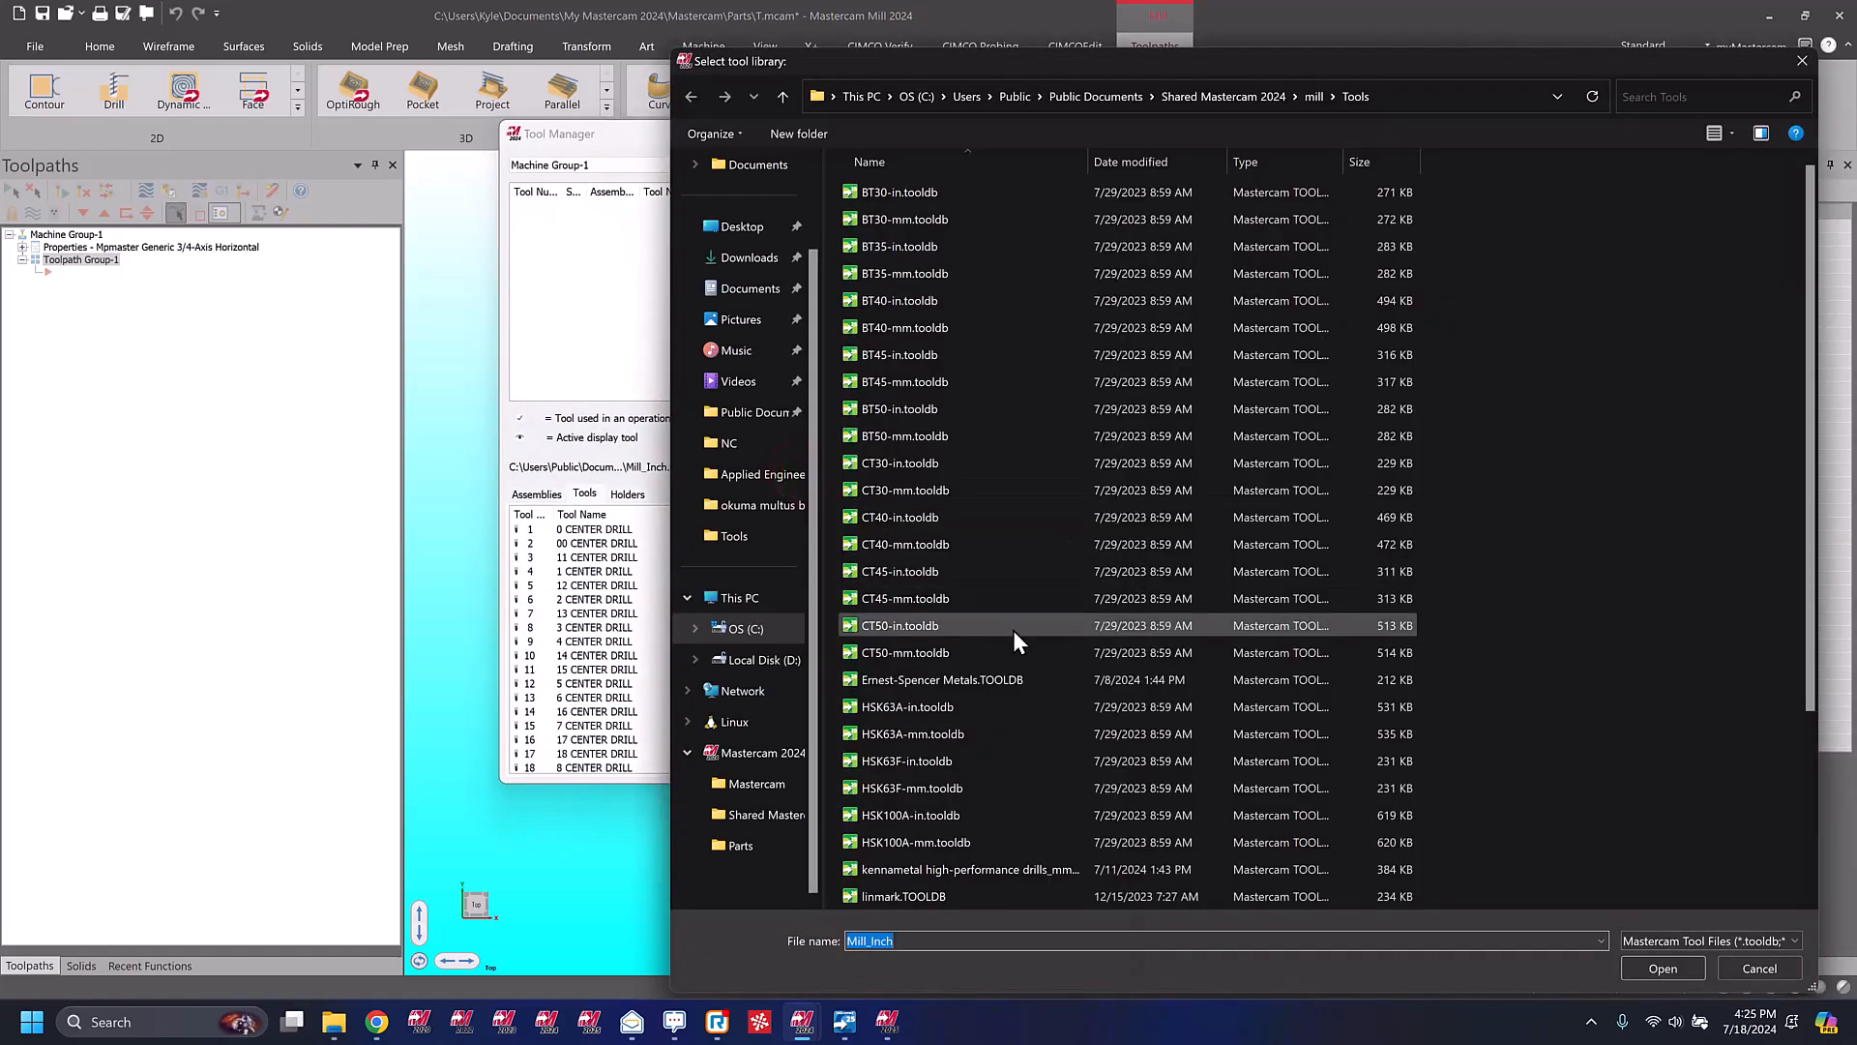
scroll(1013, 629, down, 3)
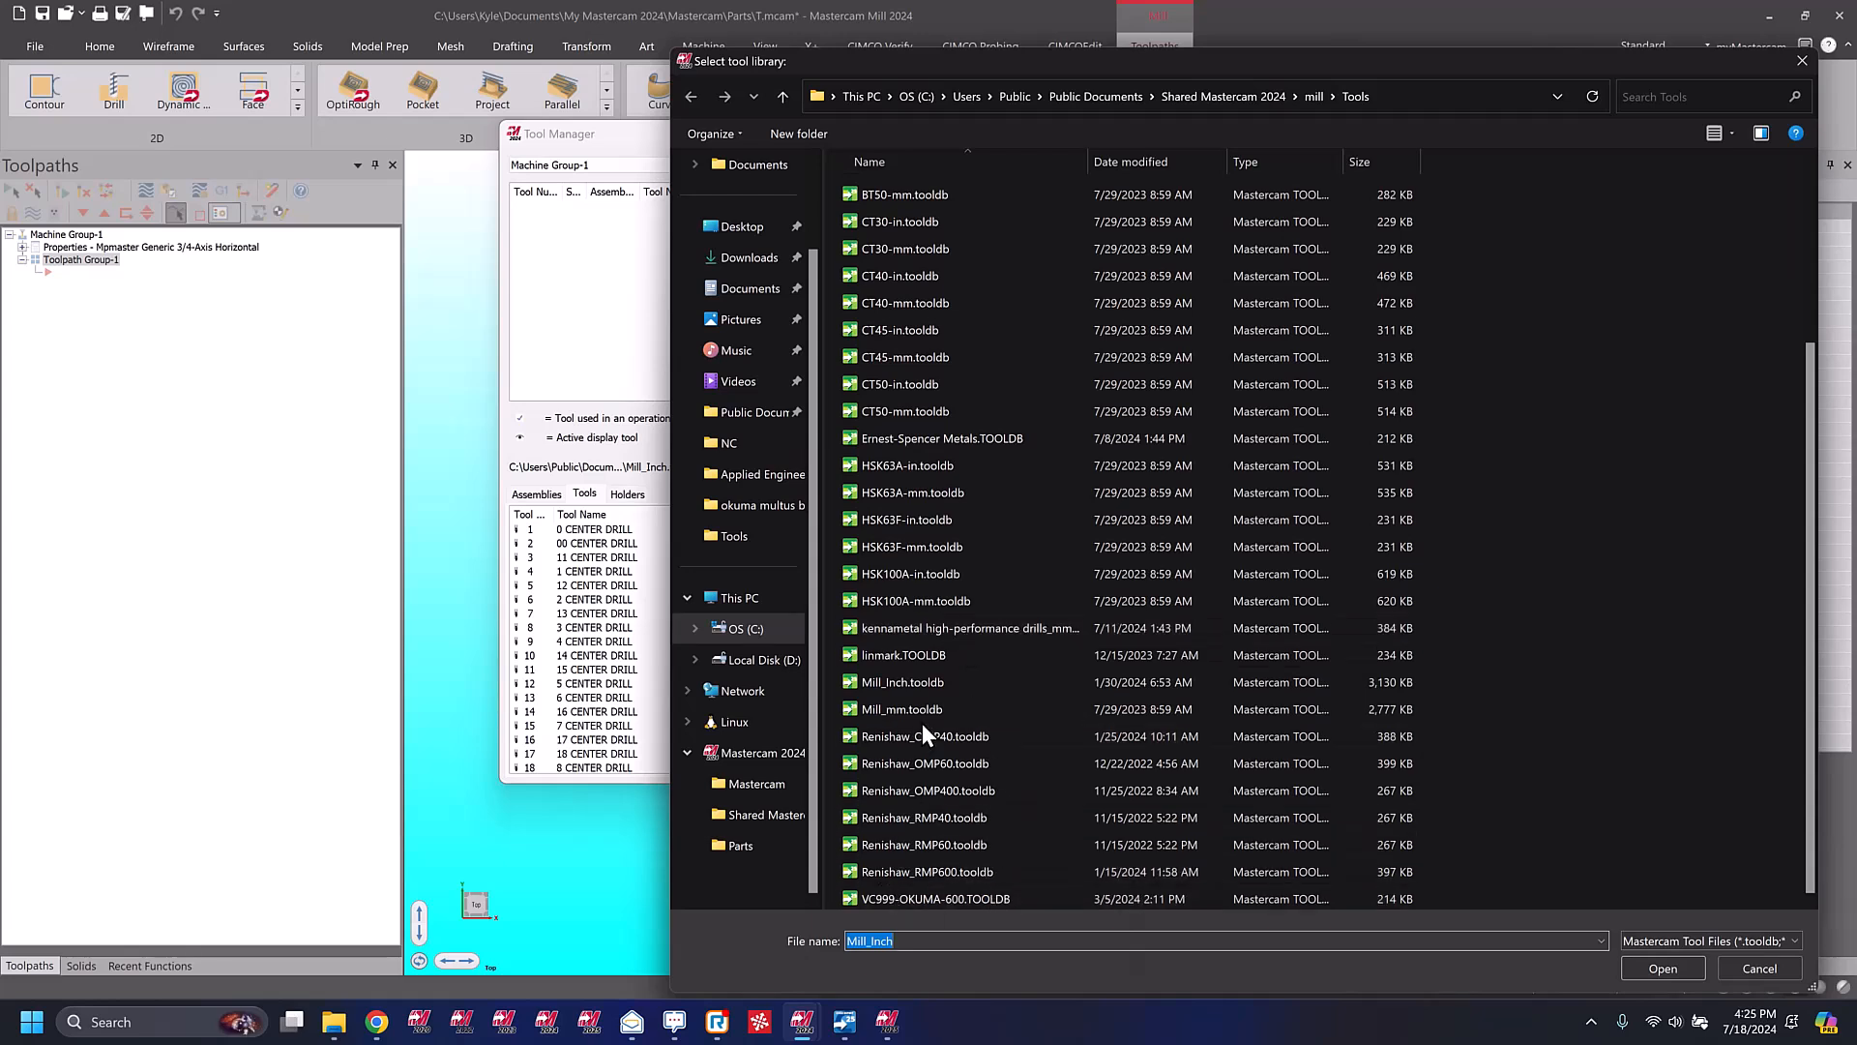
click(1675, 973)
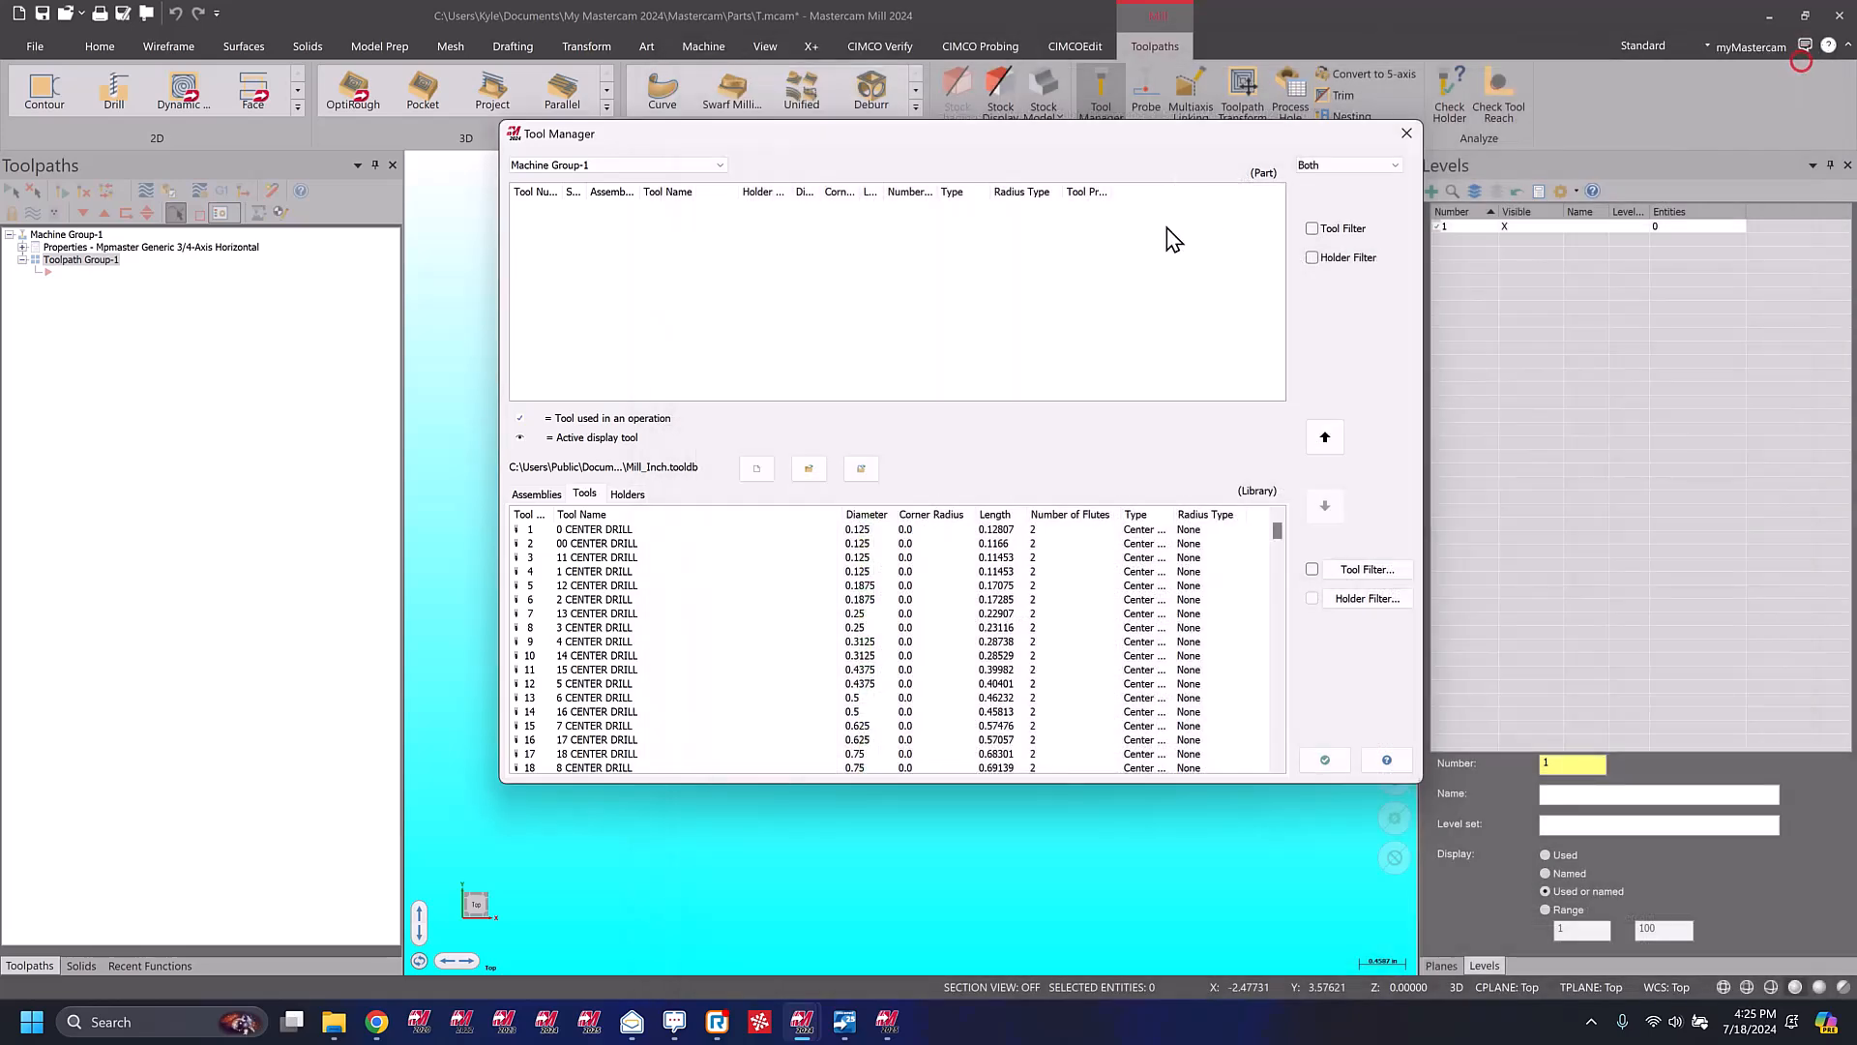
click(1408, 133)
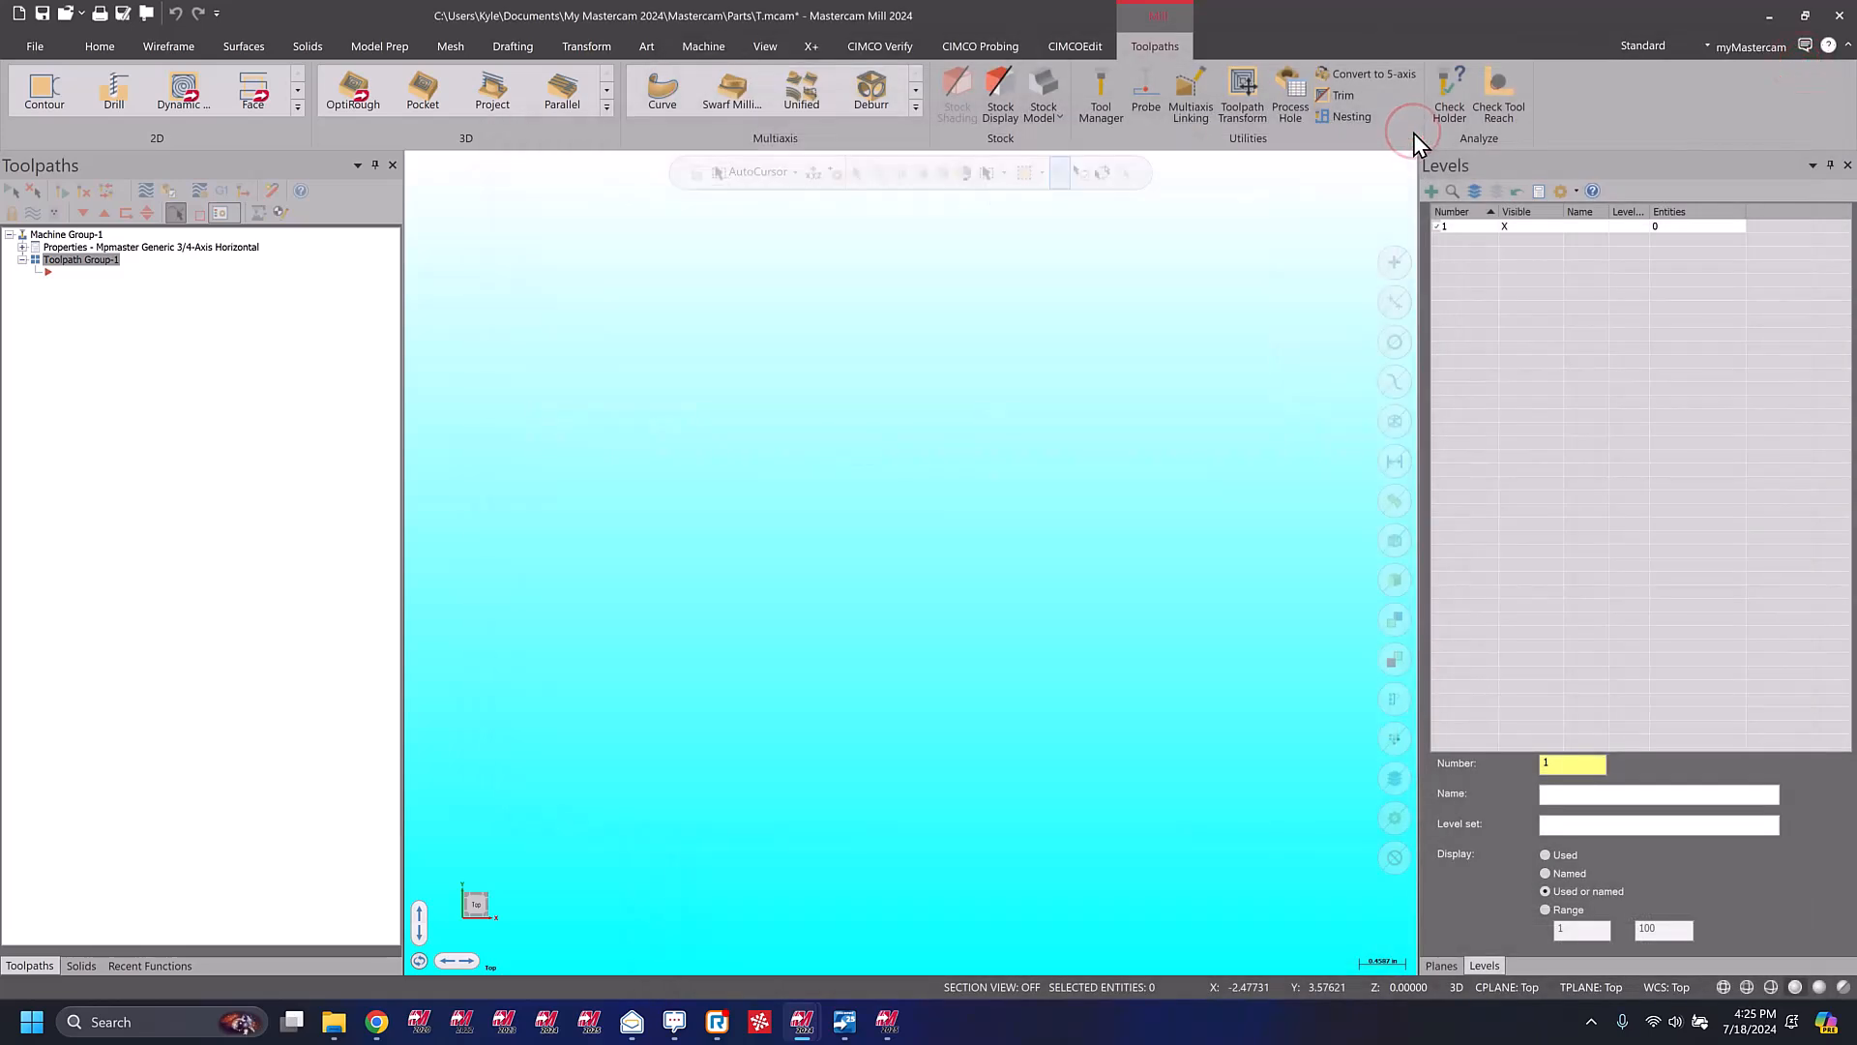
Switch to Mastercam 2025 and review its machine definitions for Mill, Lathe, Mill-Turn, Wire and Router.
click(889, 1025)
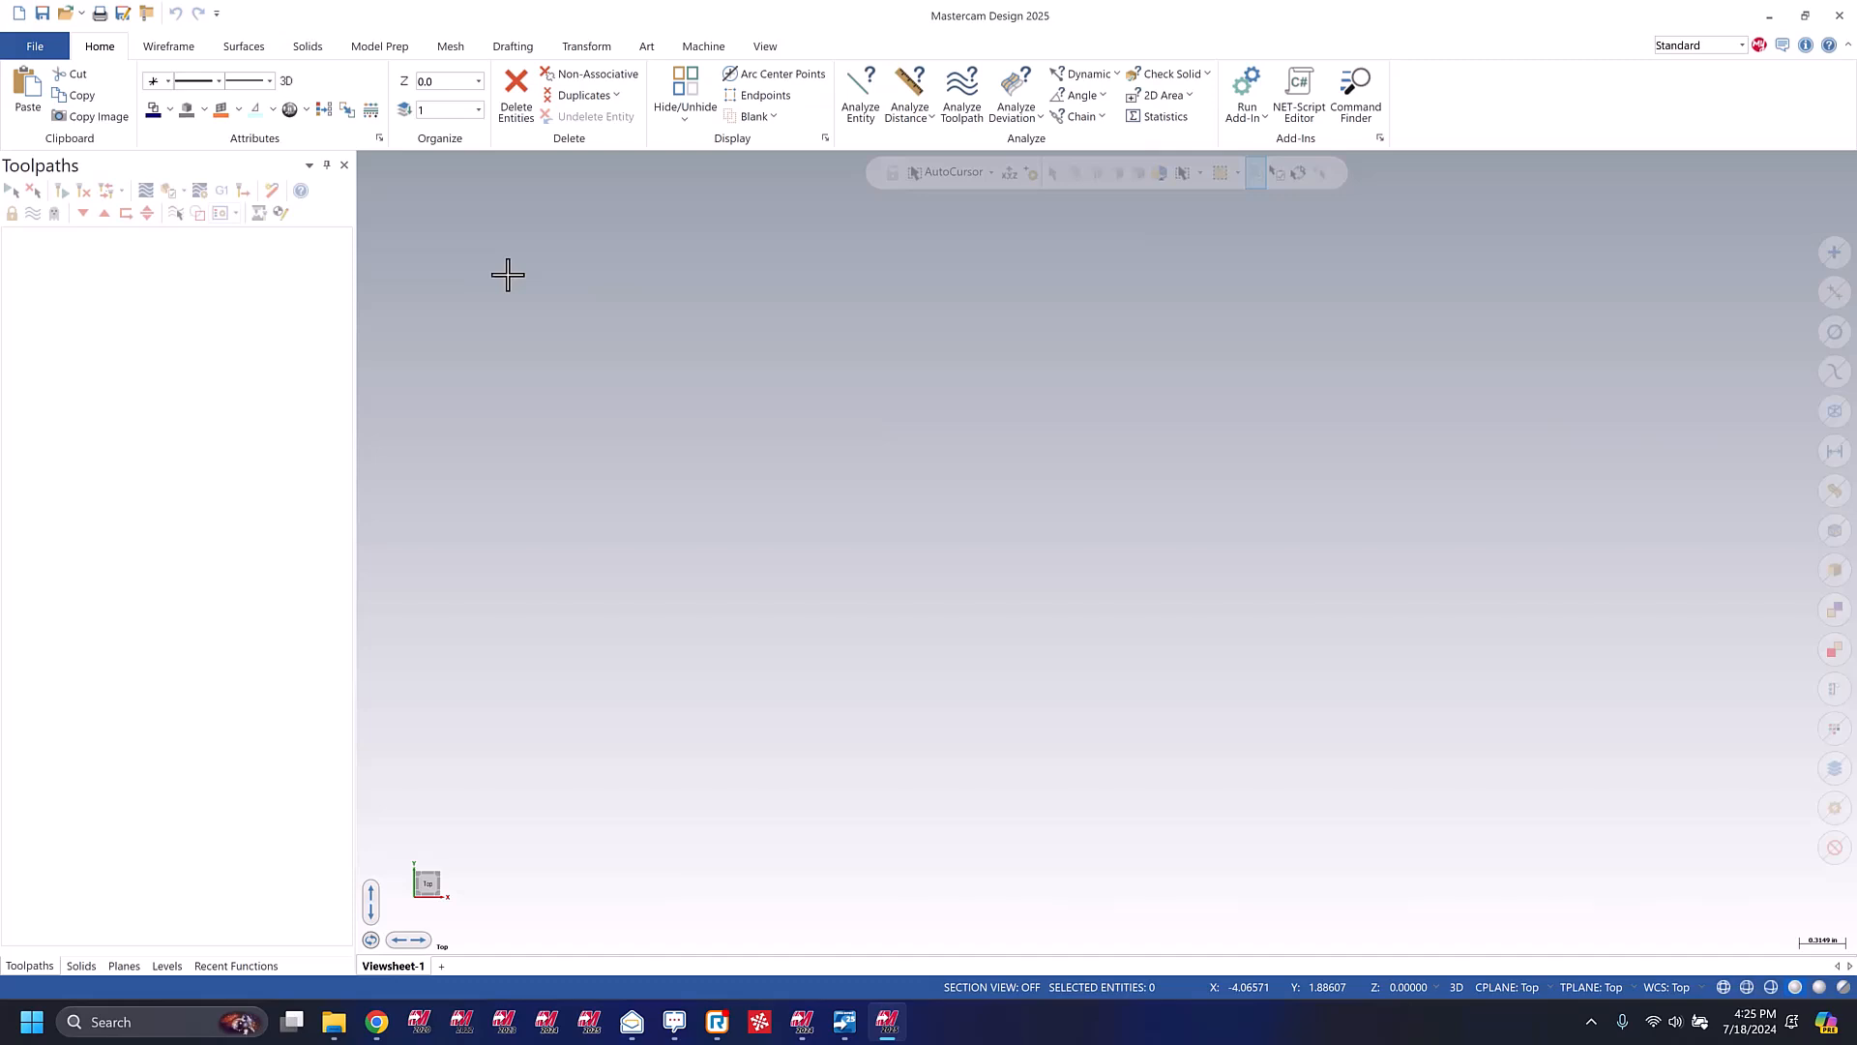
click(704, 48)
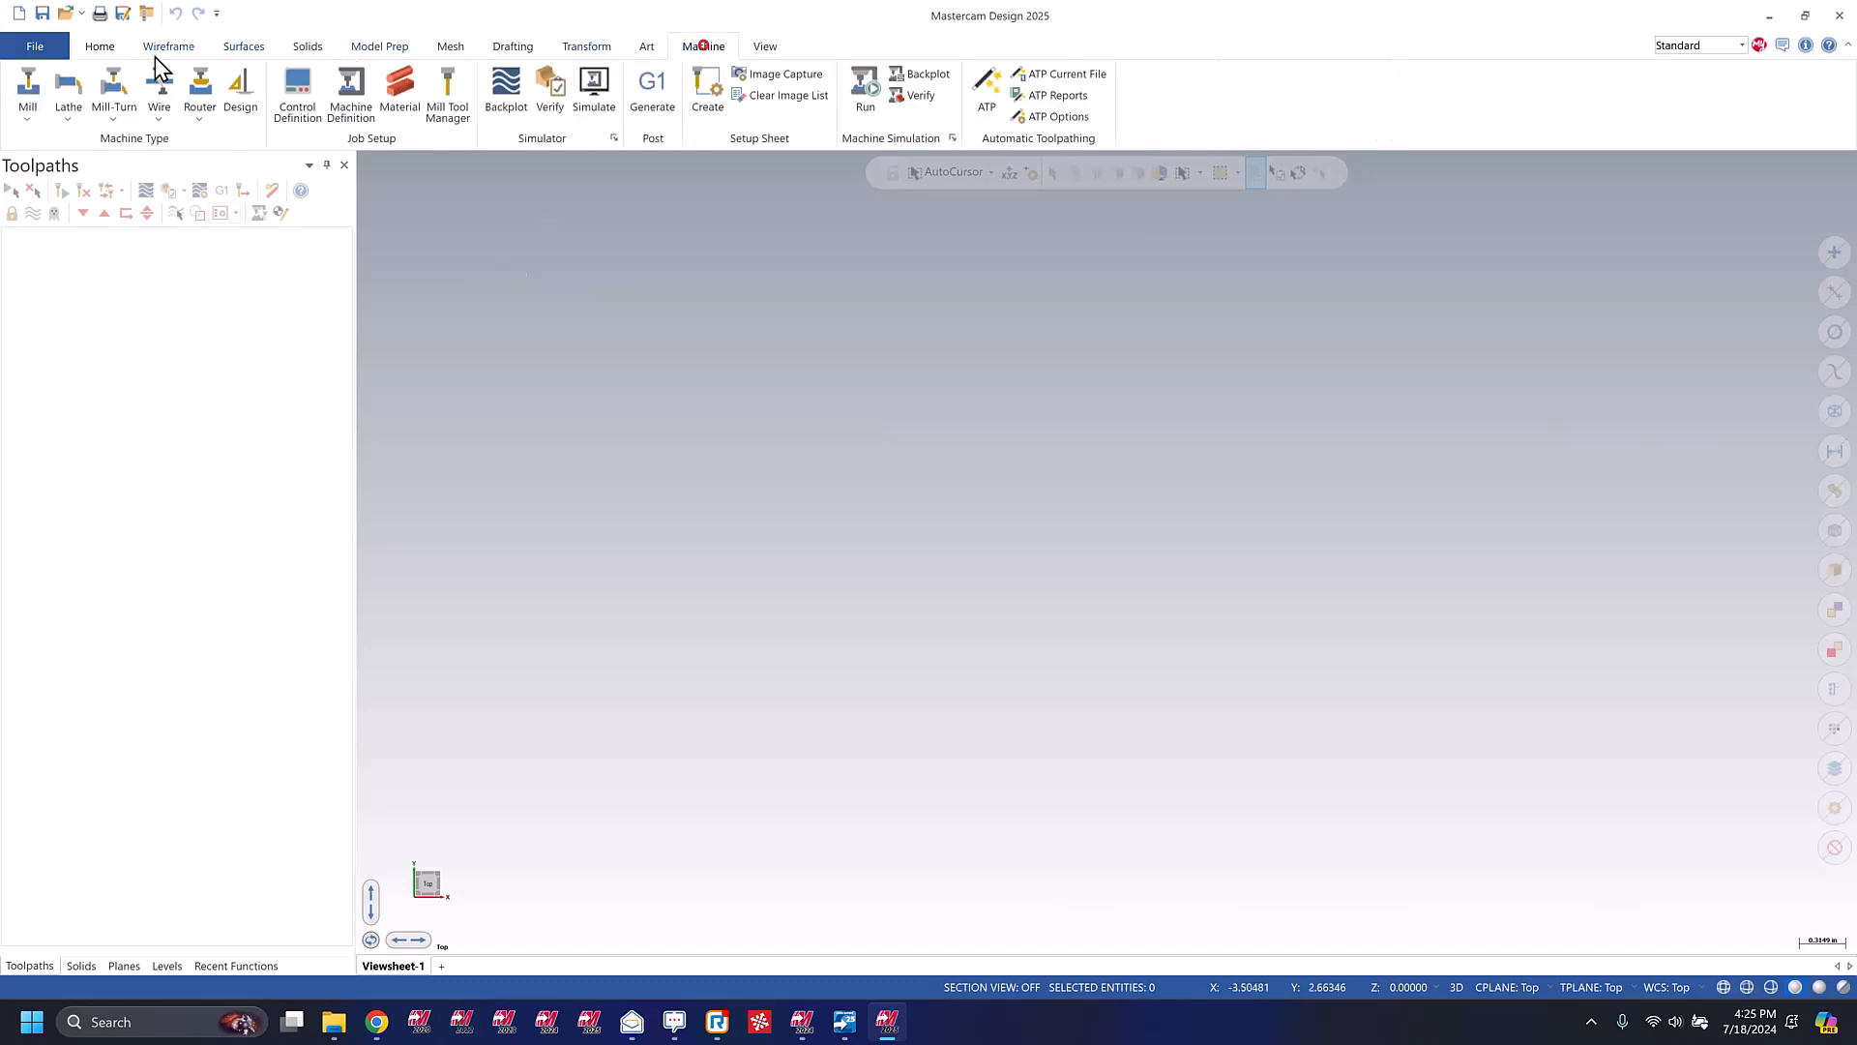
click(30, 120)
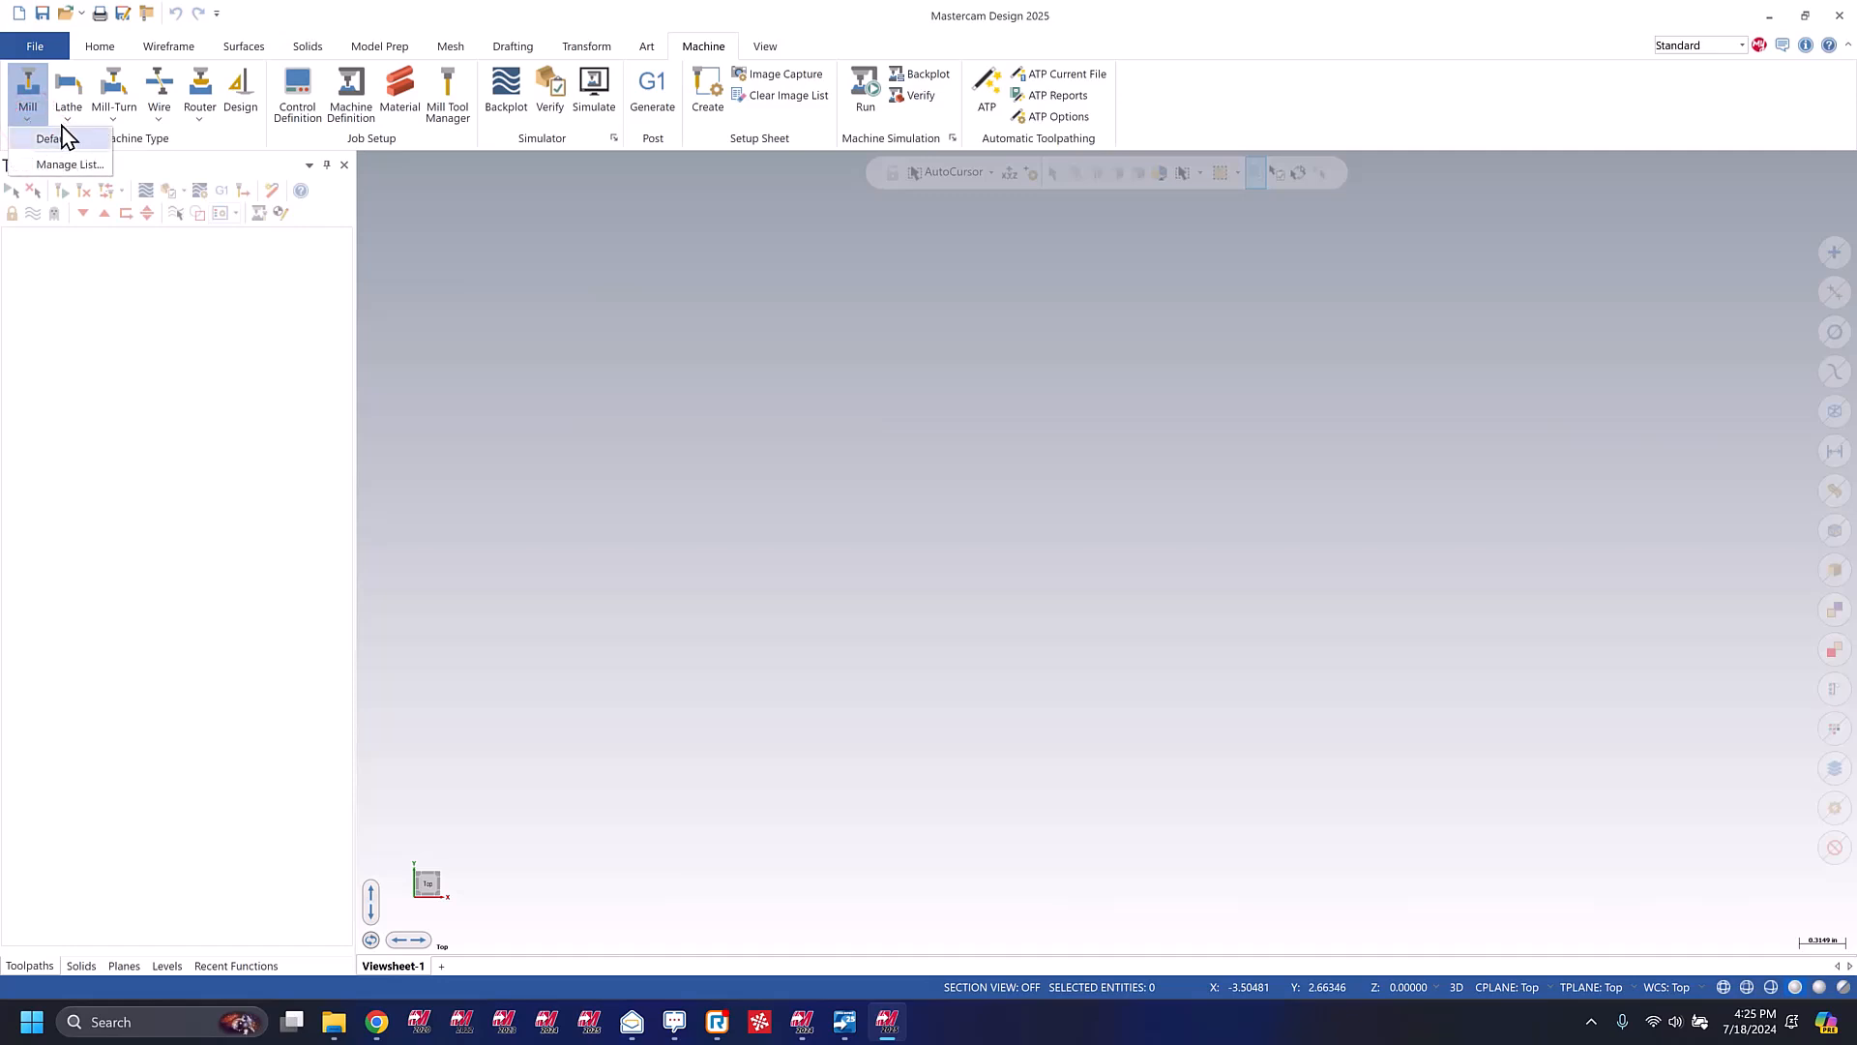
click(65, 116)
click(114, 117)
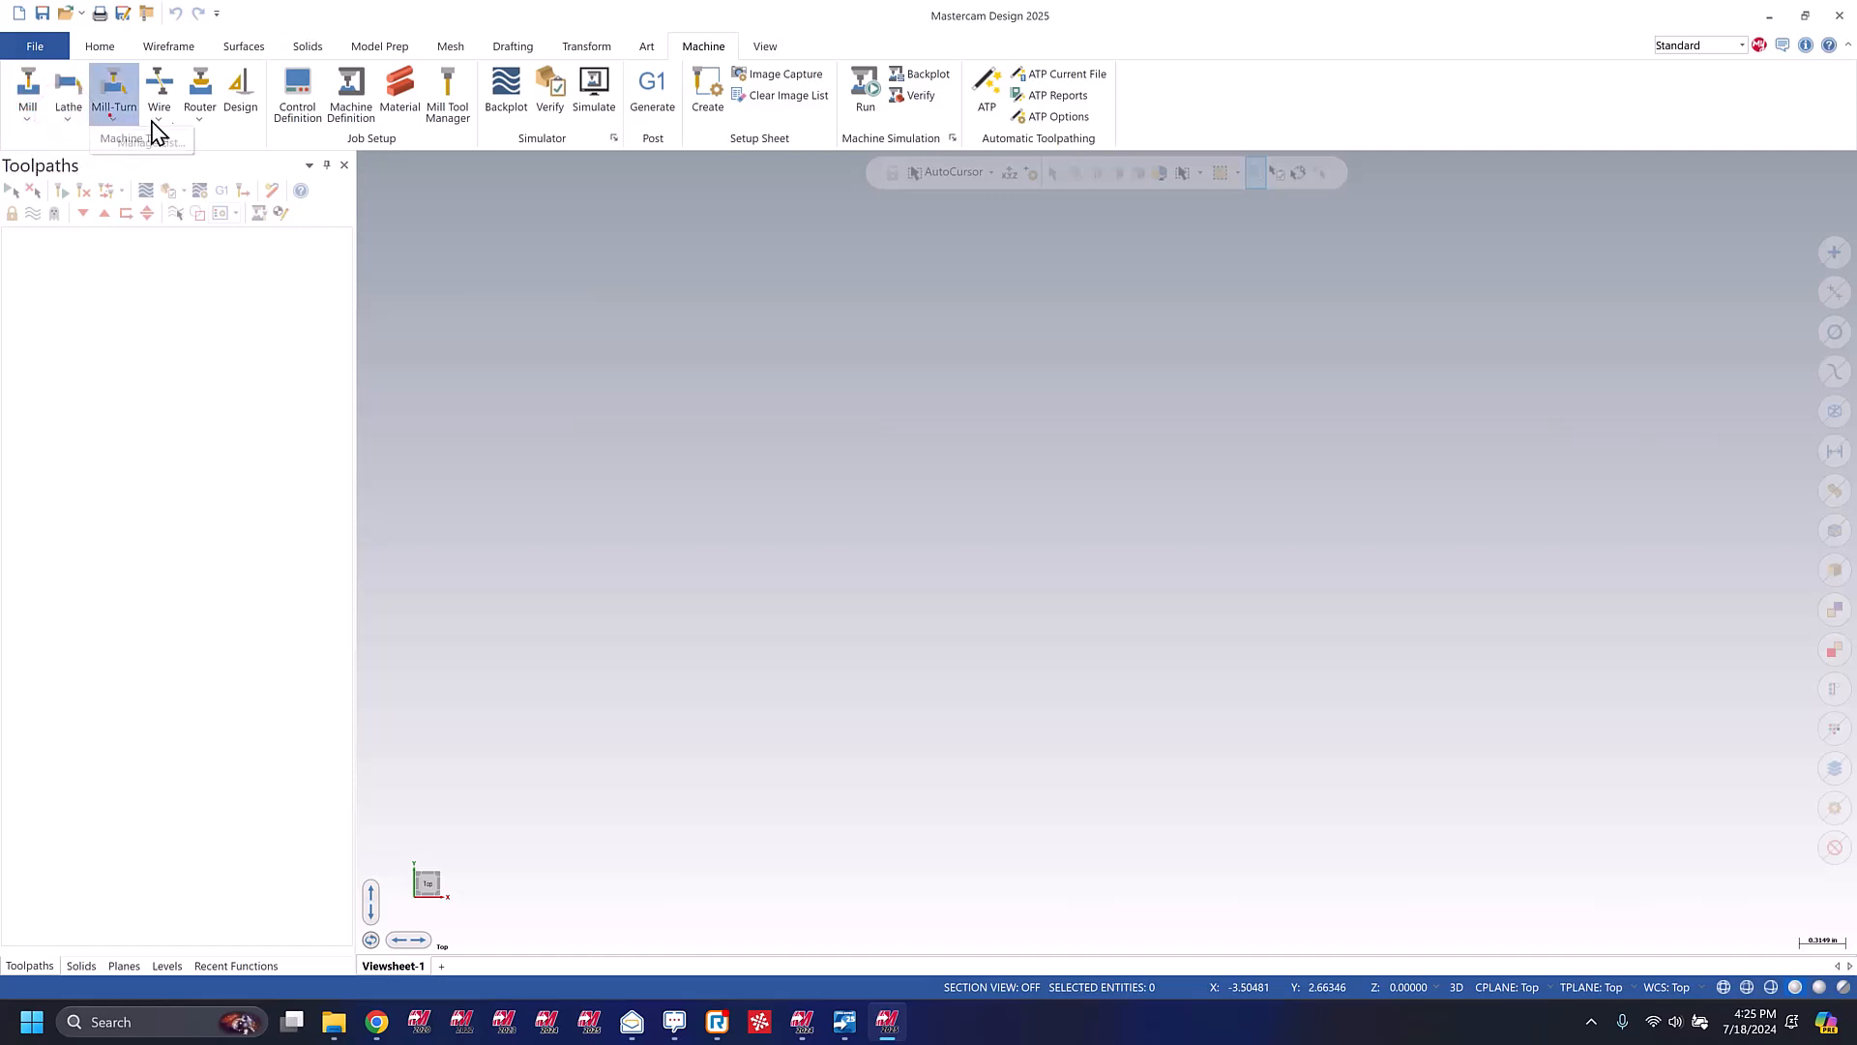
click(159, 117)
click(199, 121)
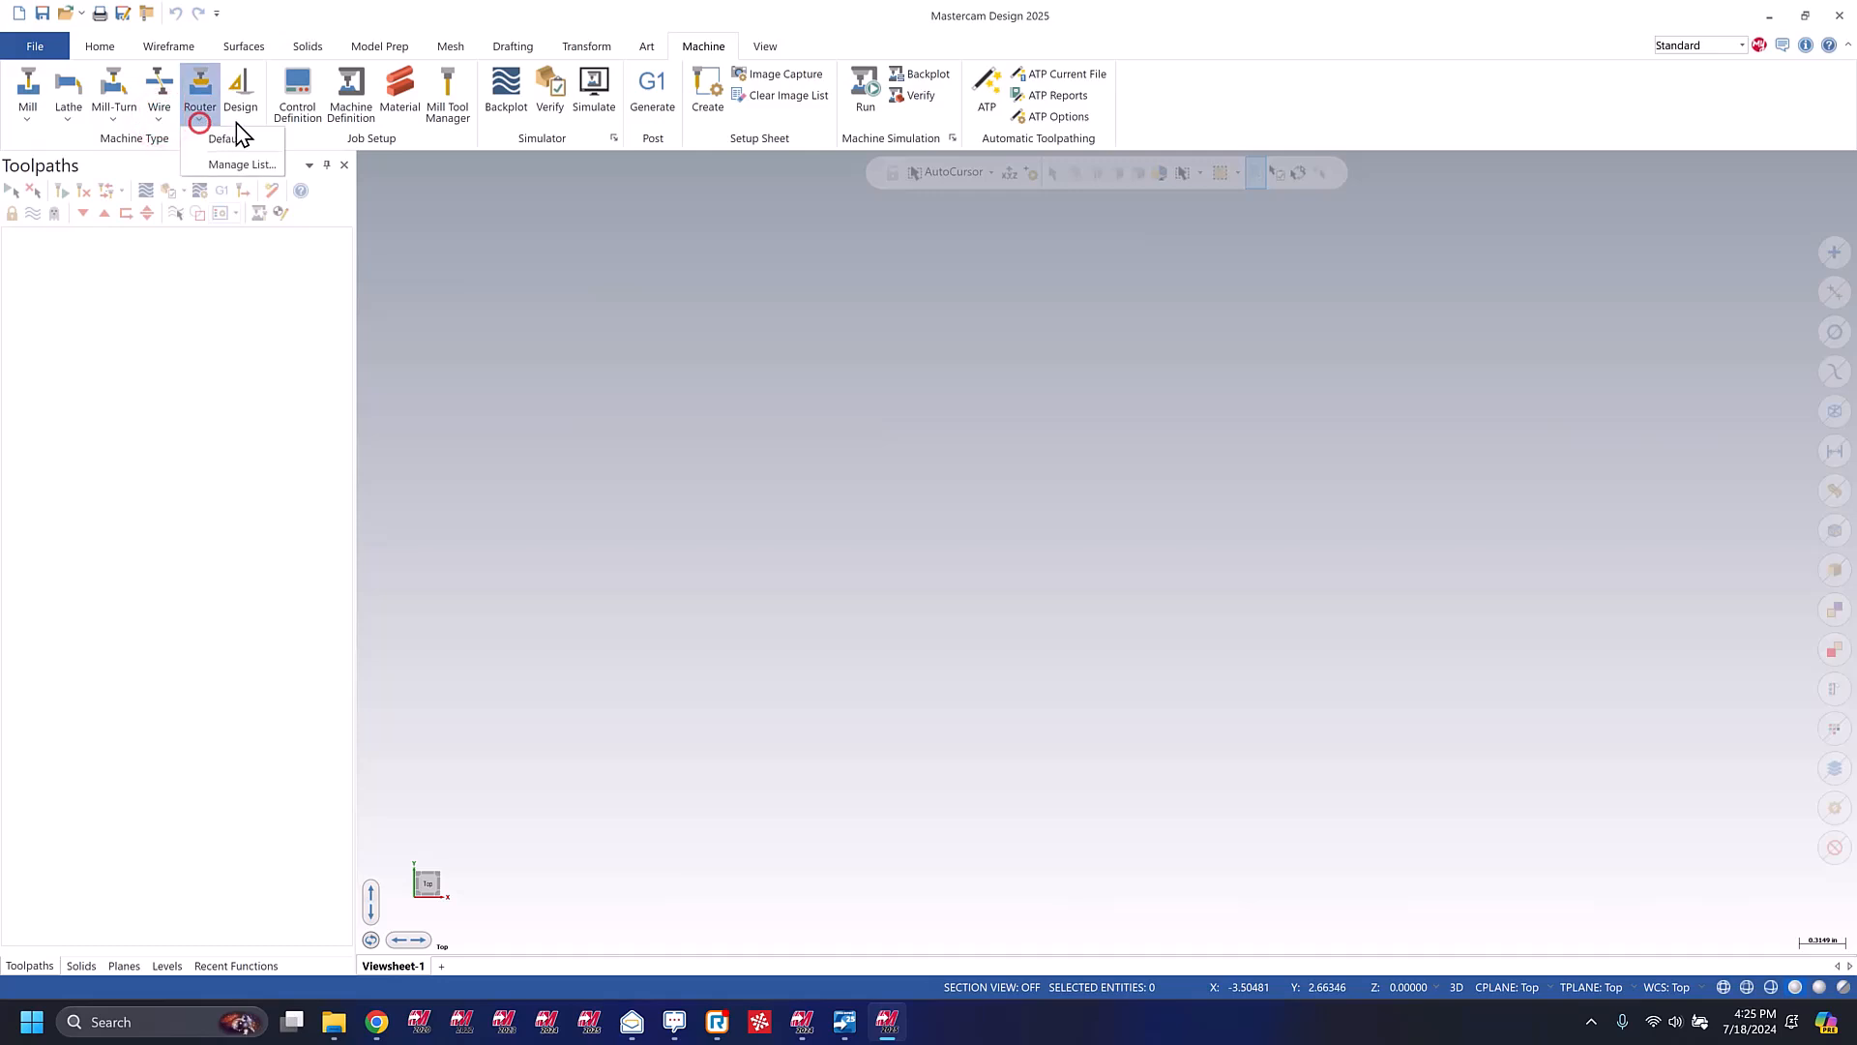
Create a default mill machine group in Mastercam 2025 and check which tool library files its Tool Manager offers.
click(30, 118)
click(39, 139)
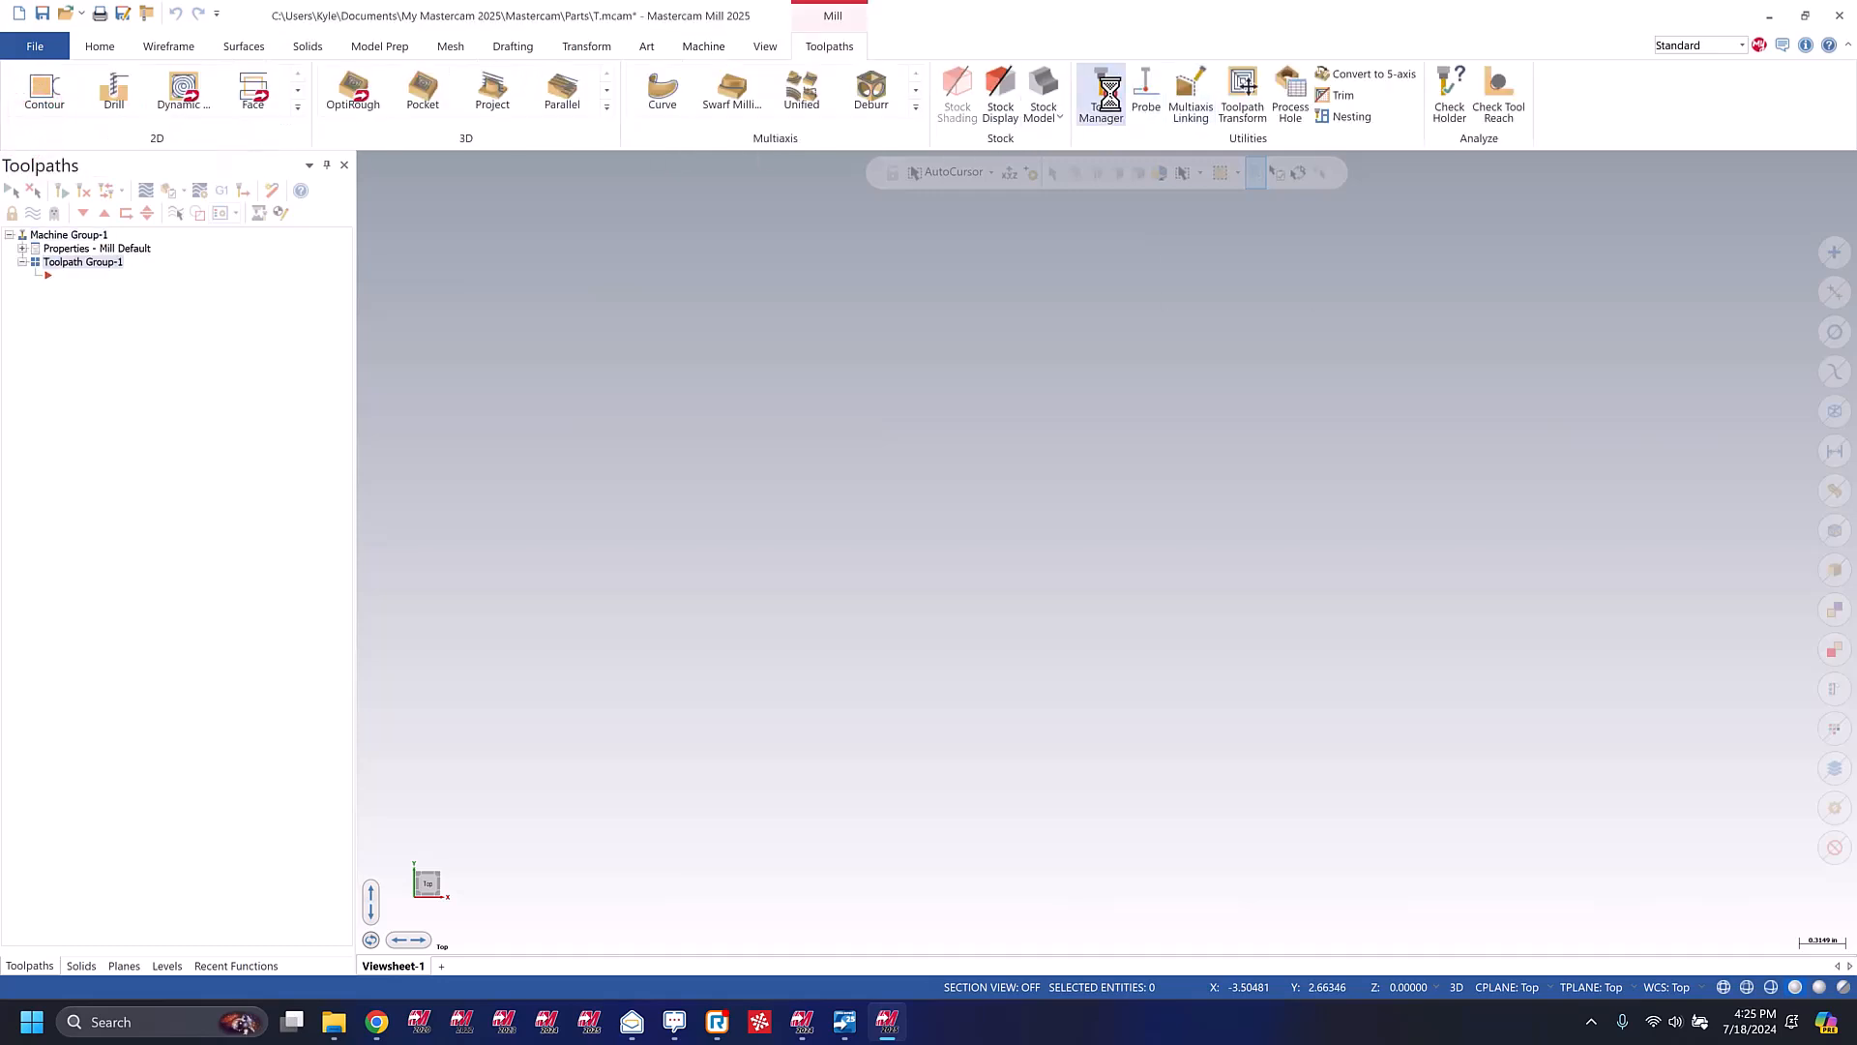
click(1107, 93)
click(622, 514)
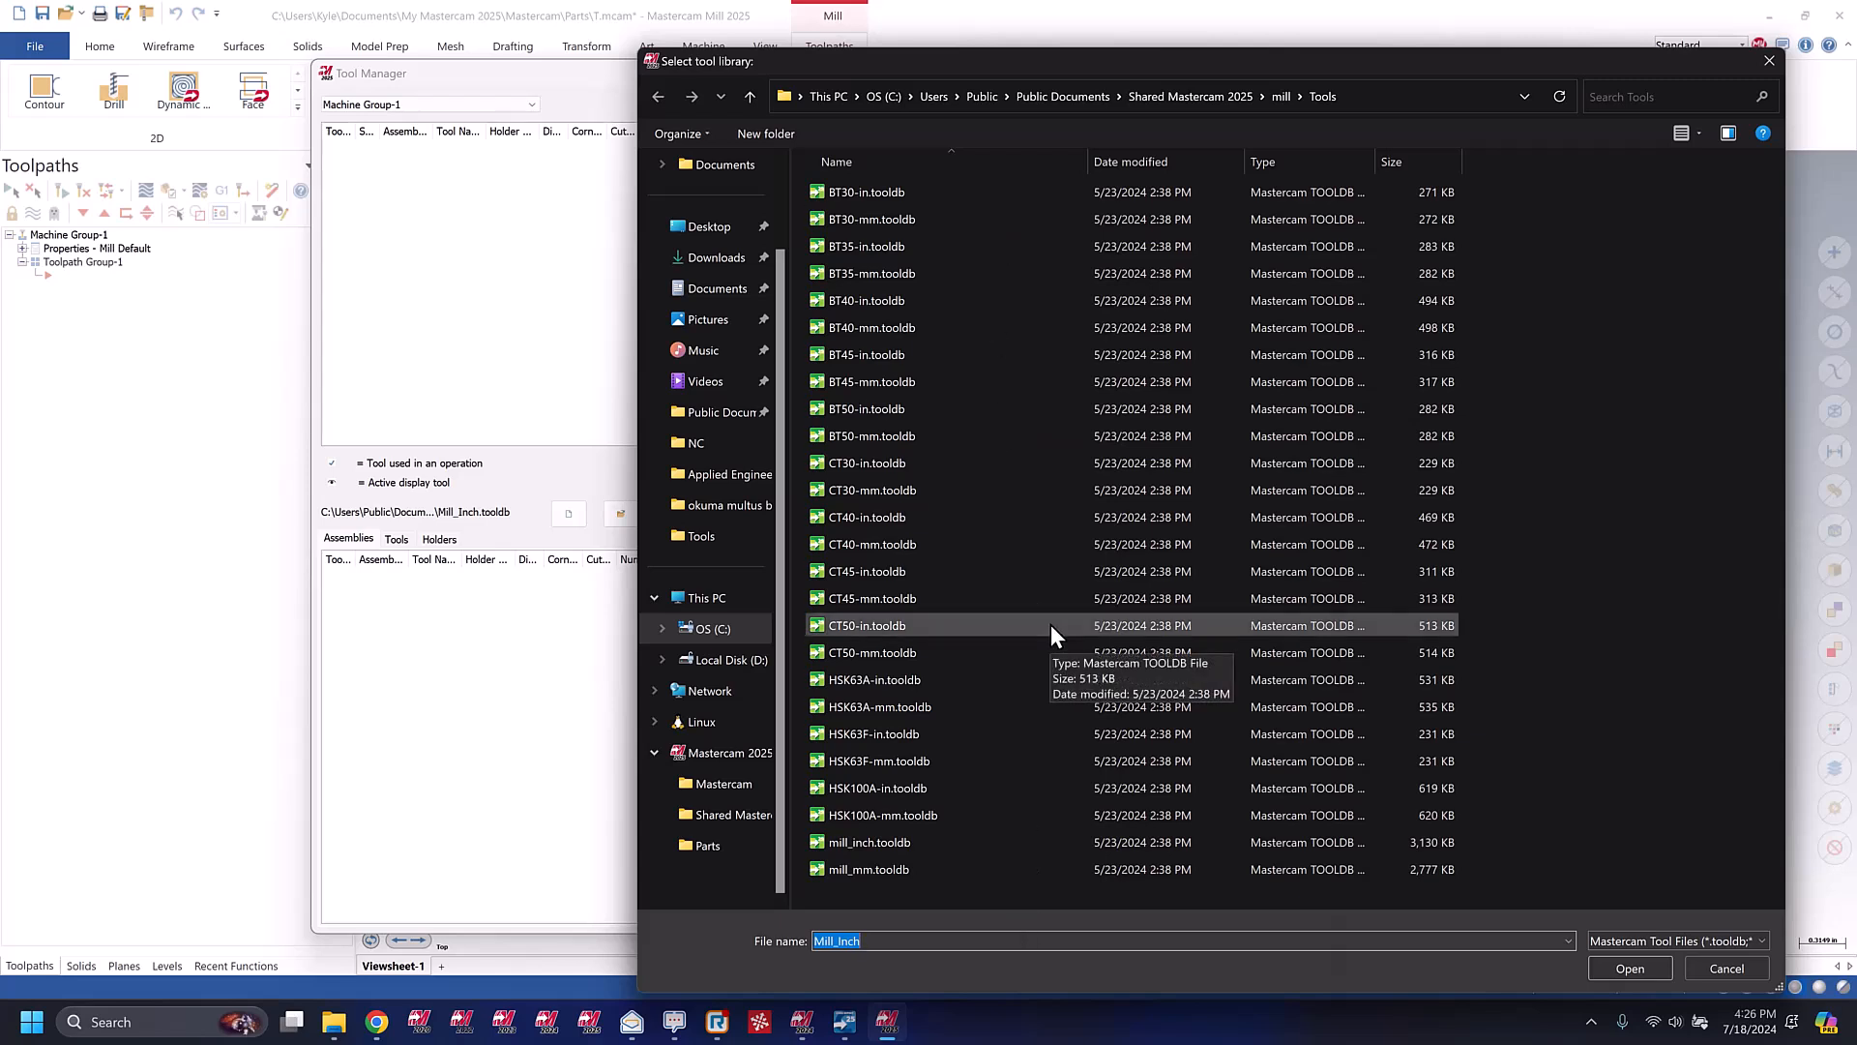
click(1766, 62)
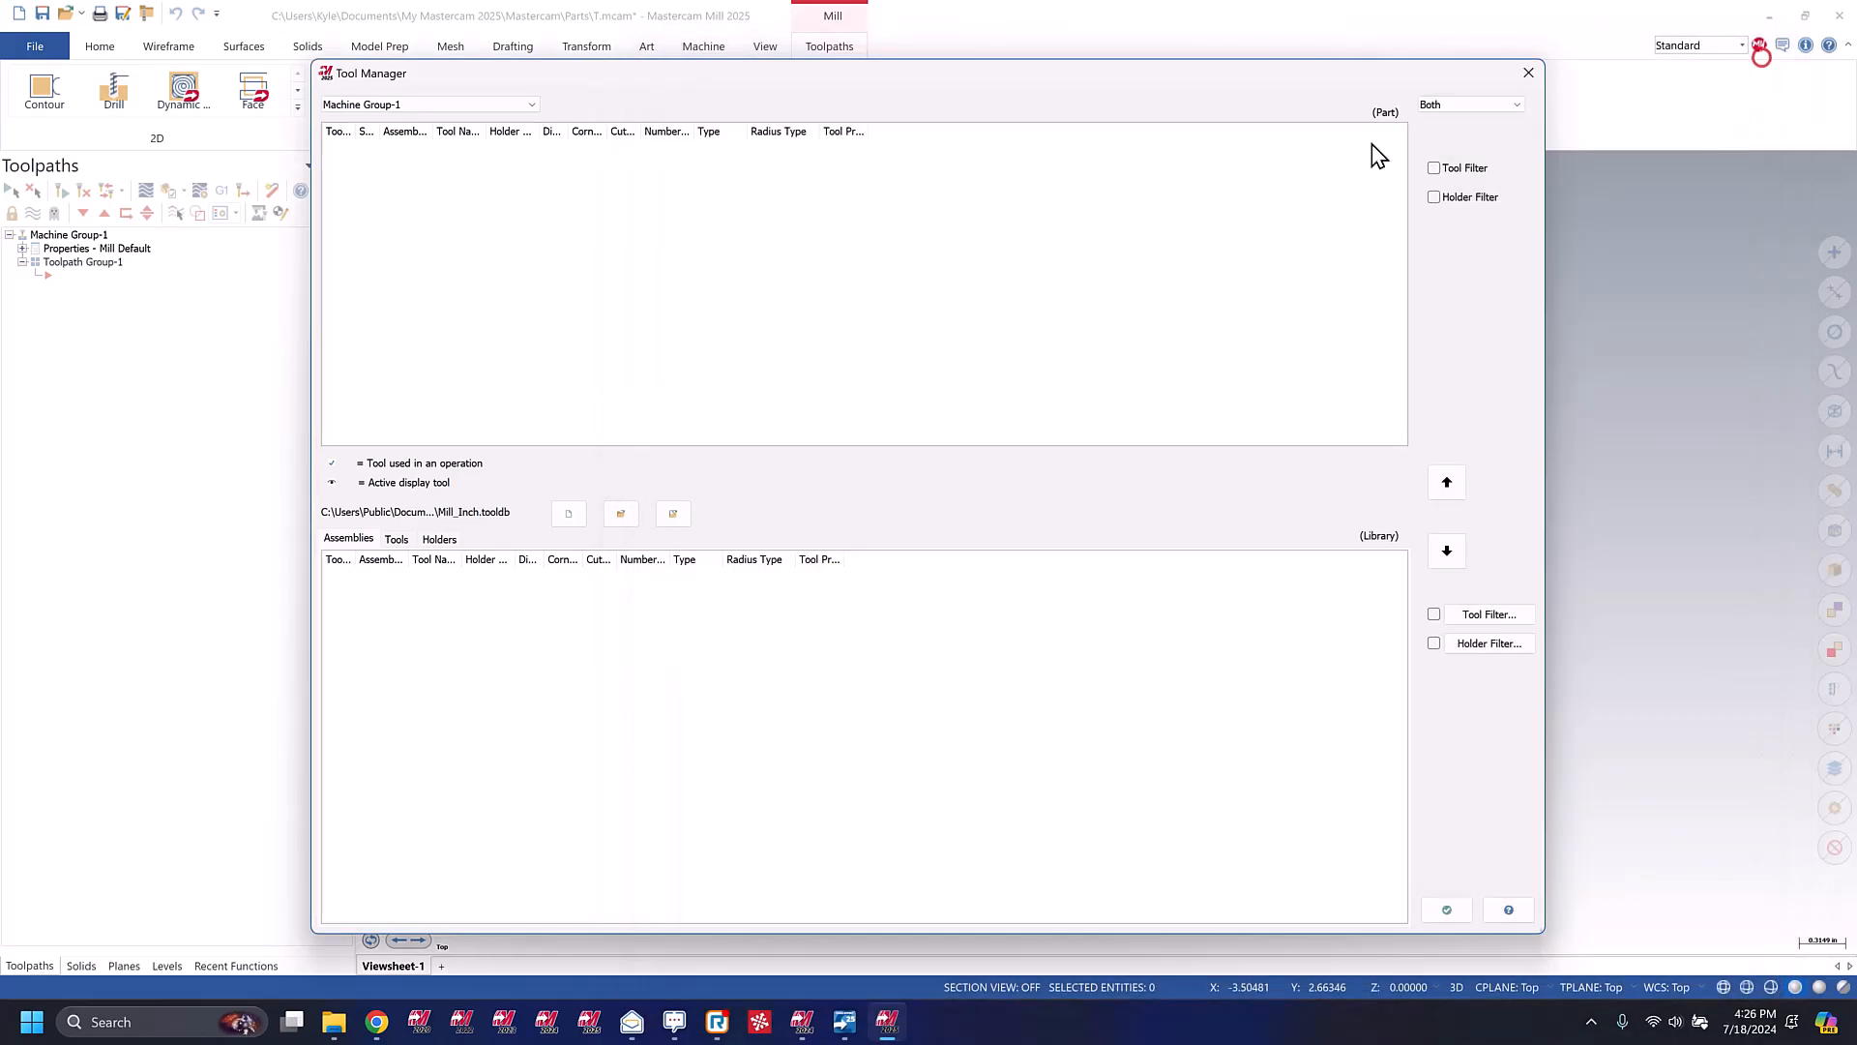
click(1534, 74)
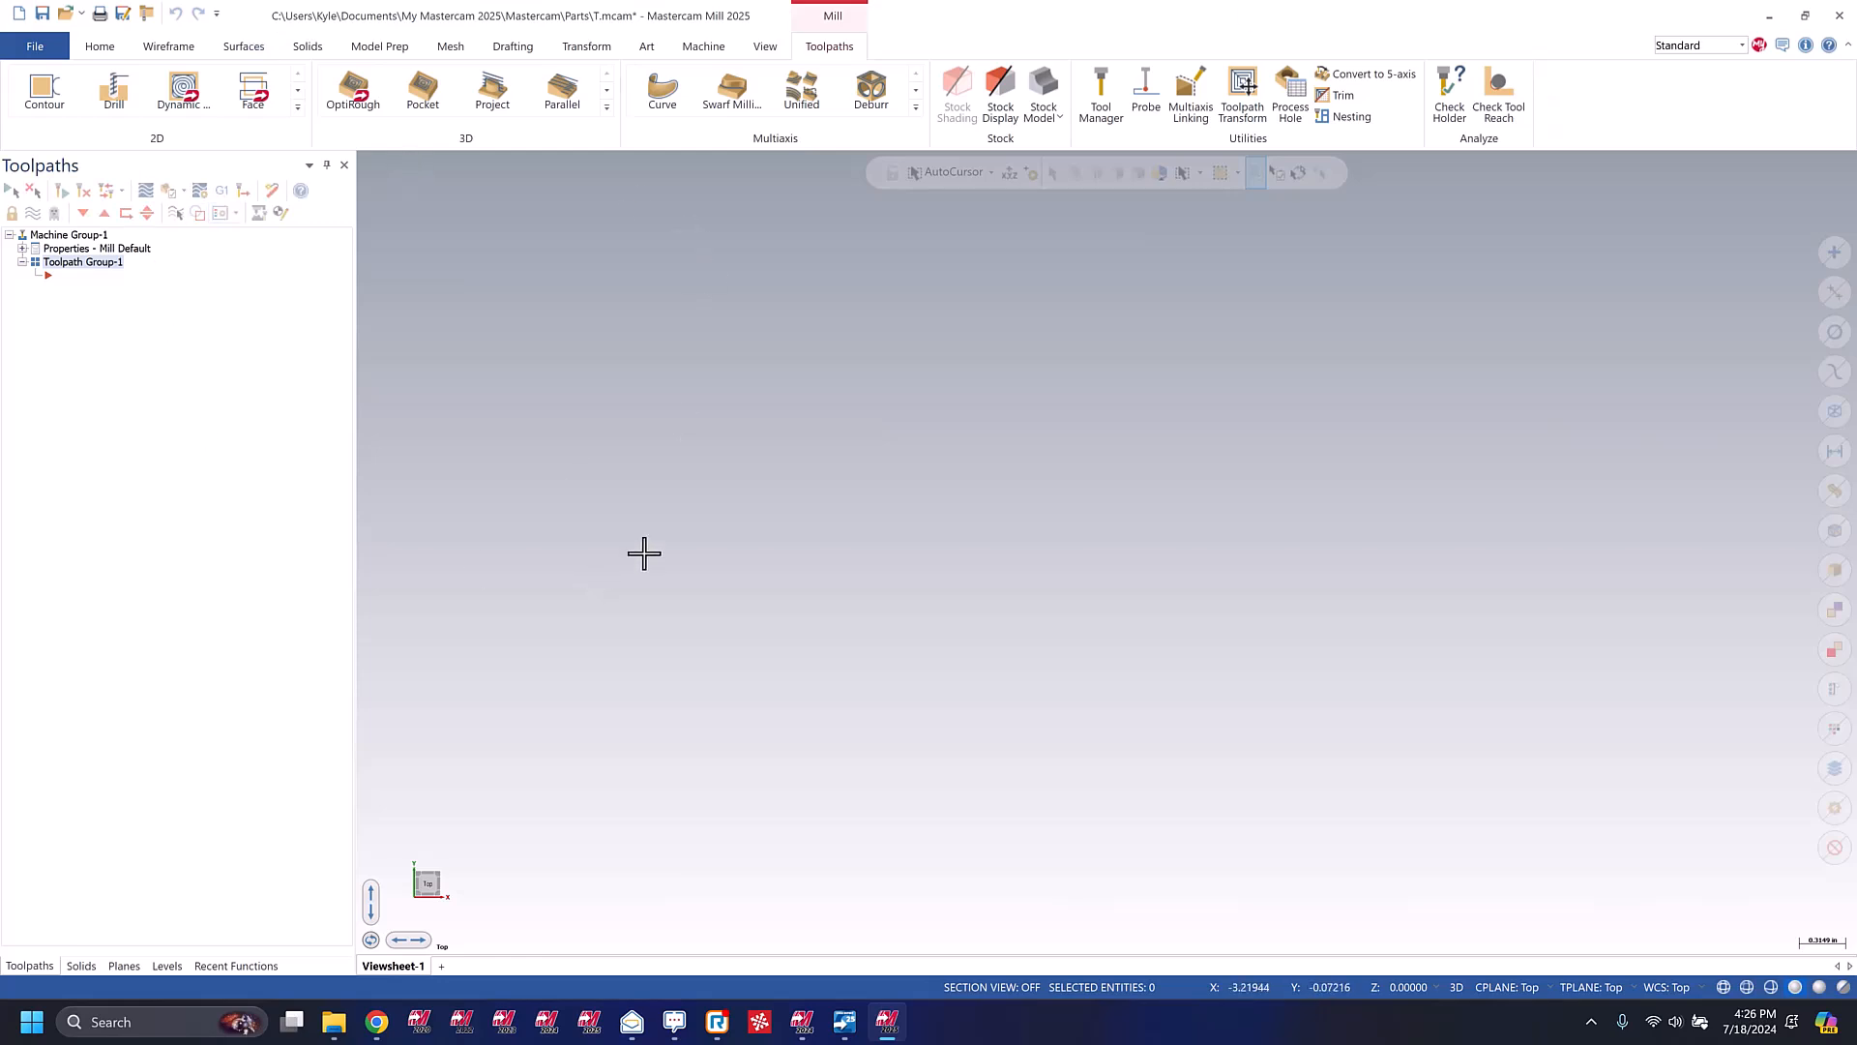
Start the Migration Wizard in Advanced mode without saving the changes to T.mcam.
click(36, 48)
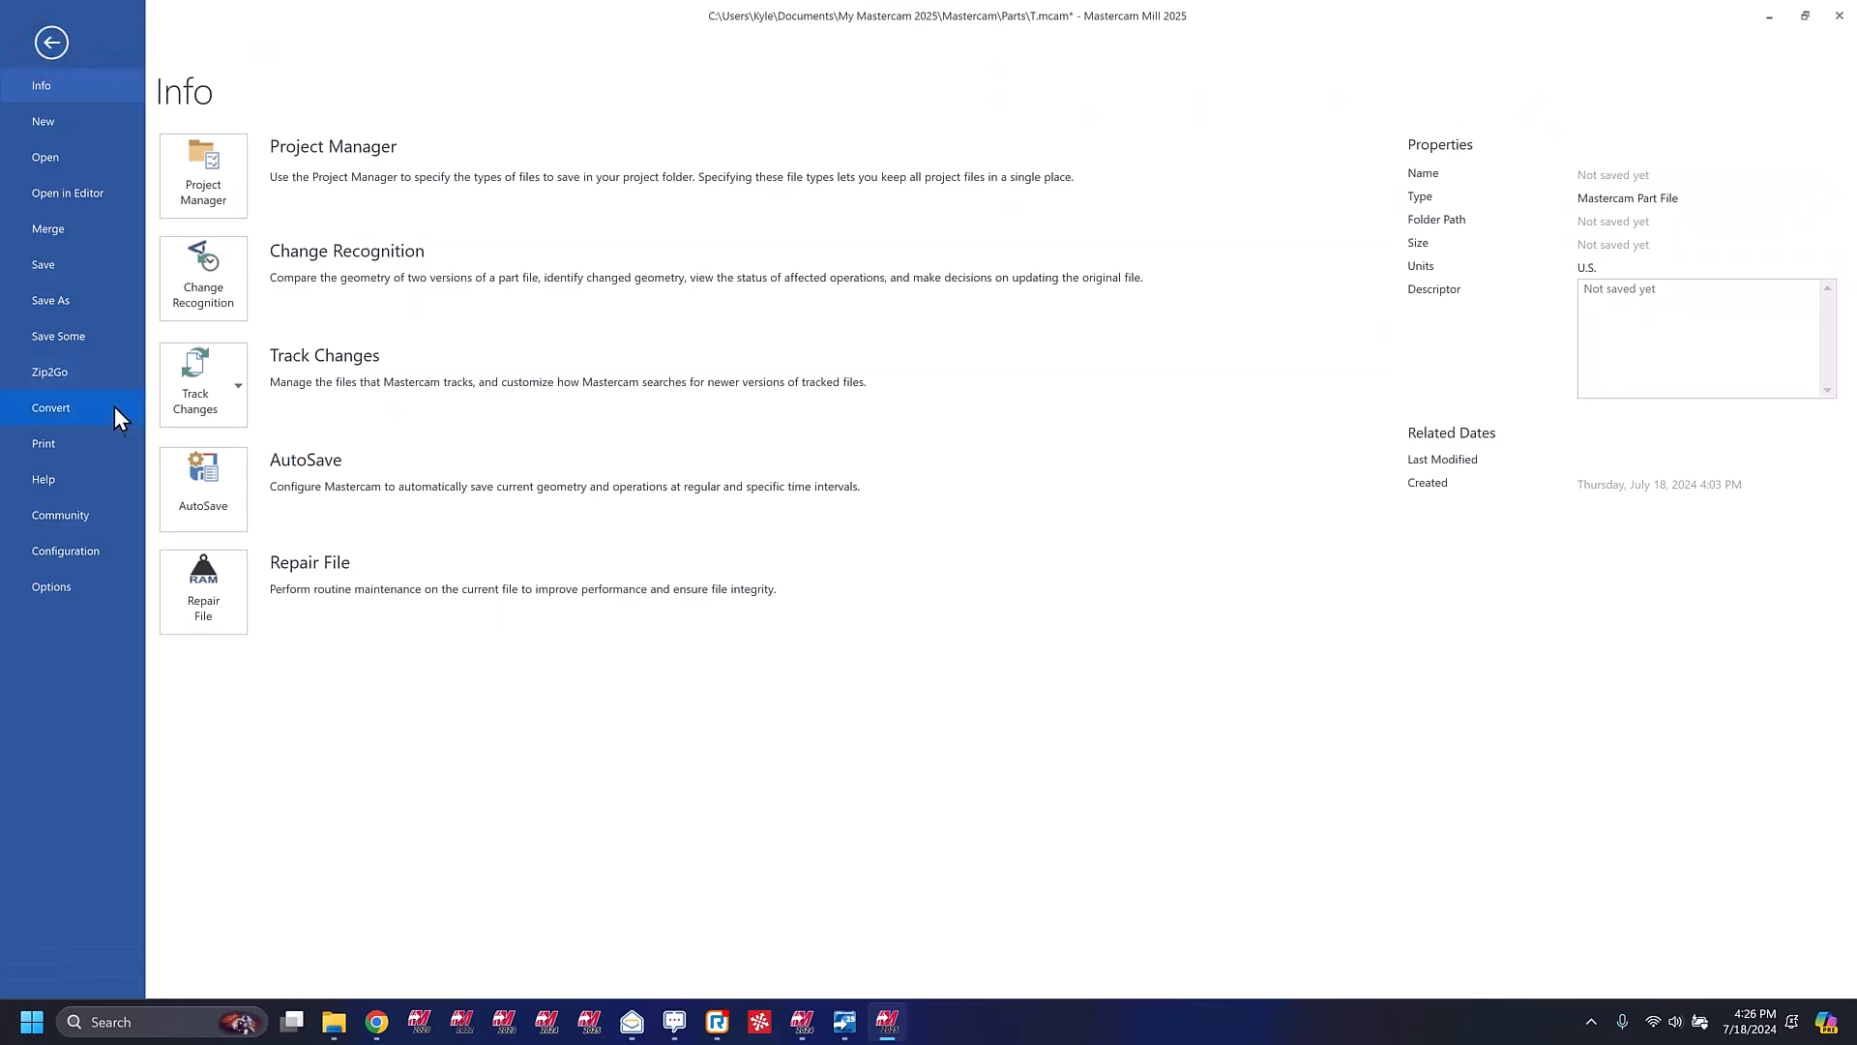
click(78, 414)
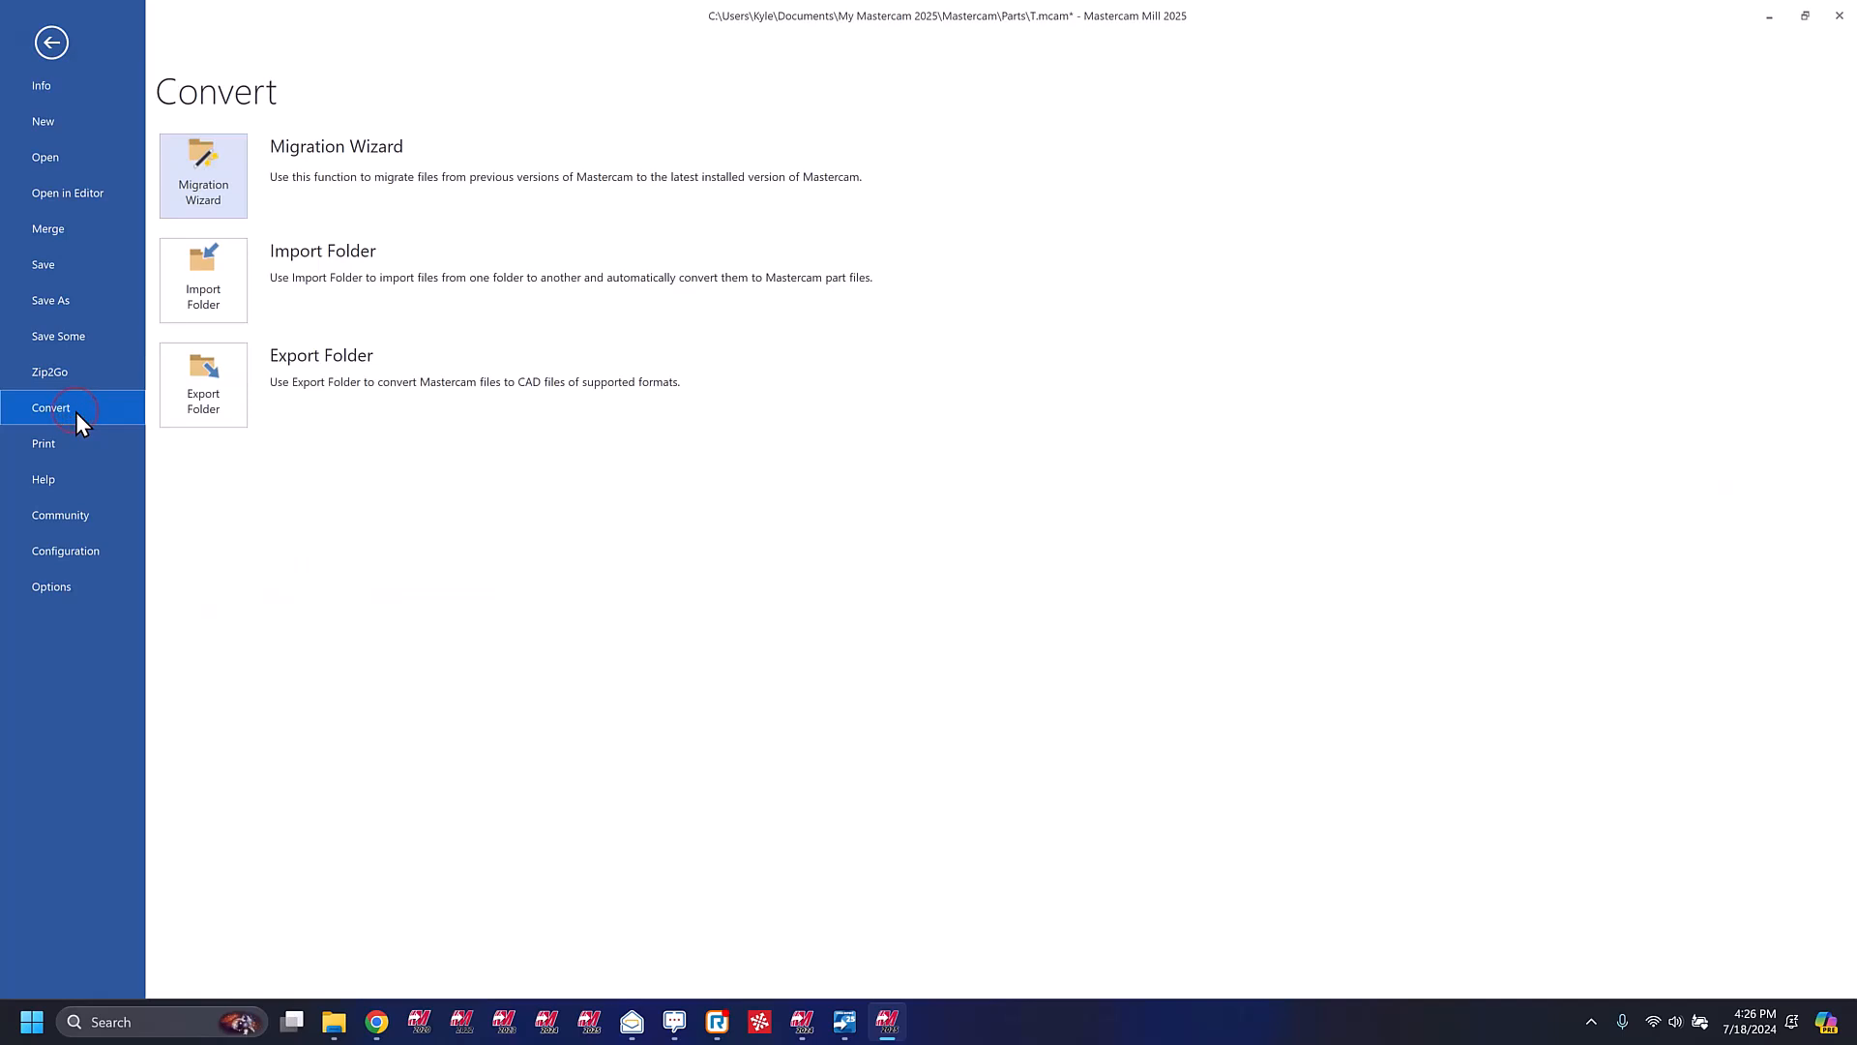
click(215, 189)
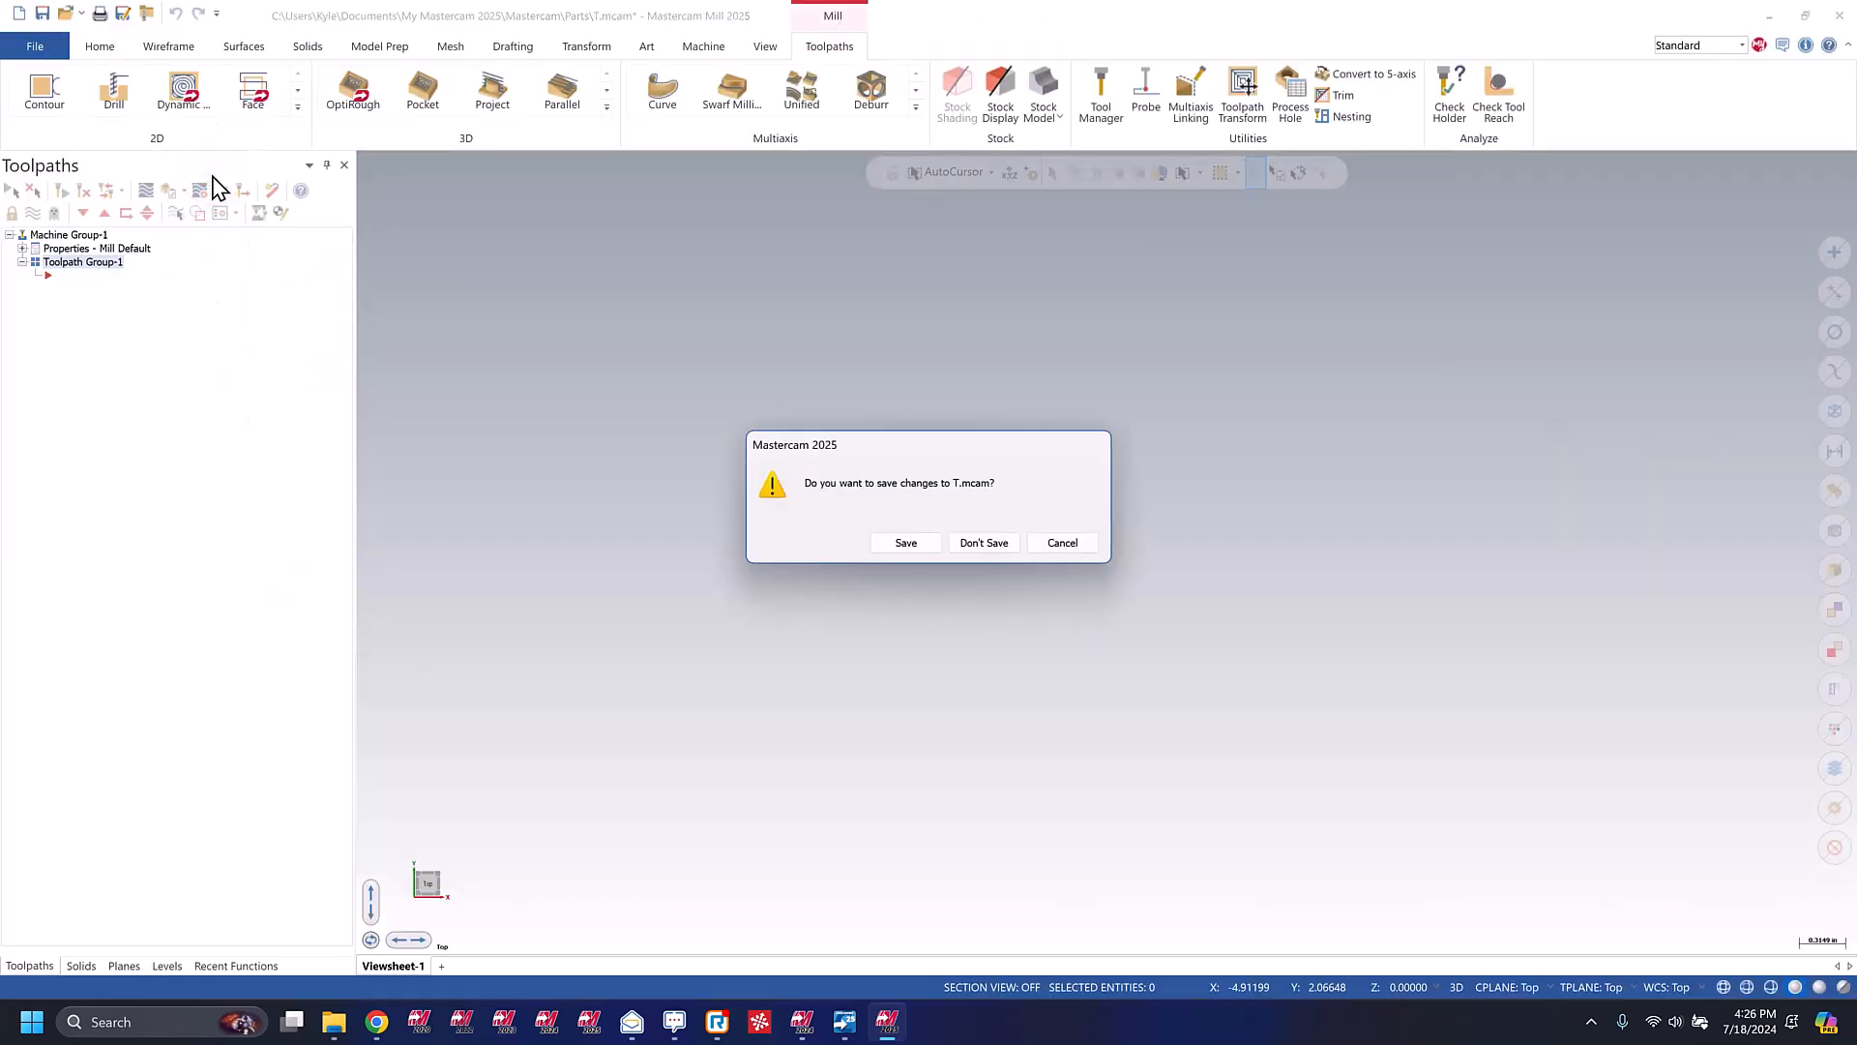
click(1002, 555)
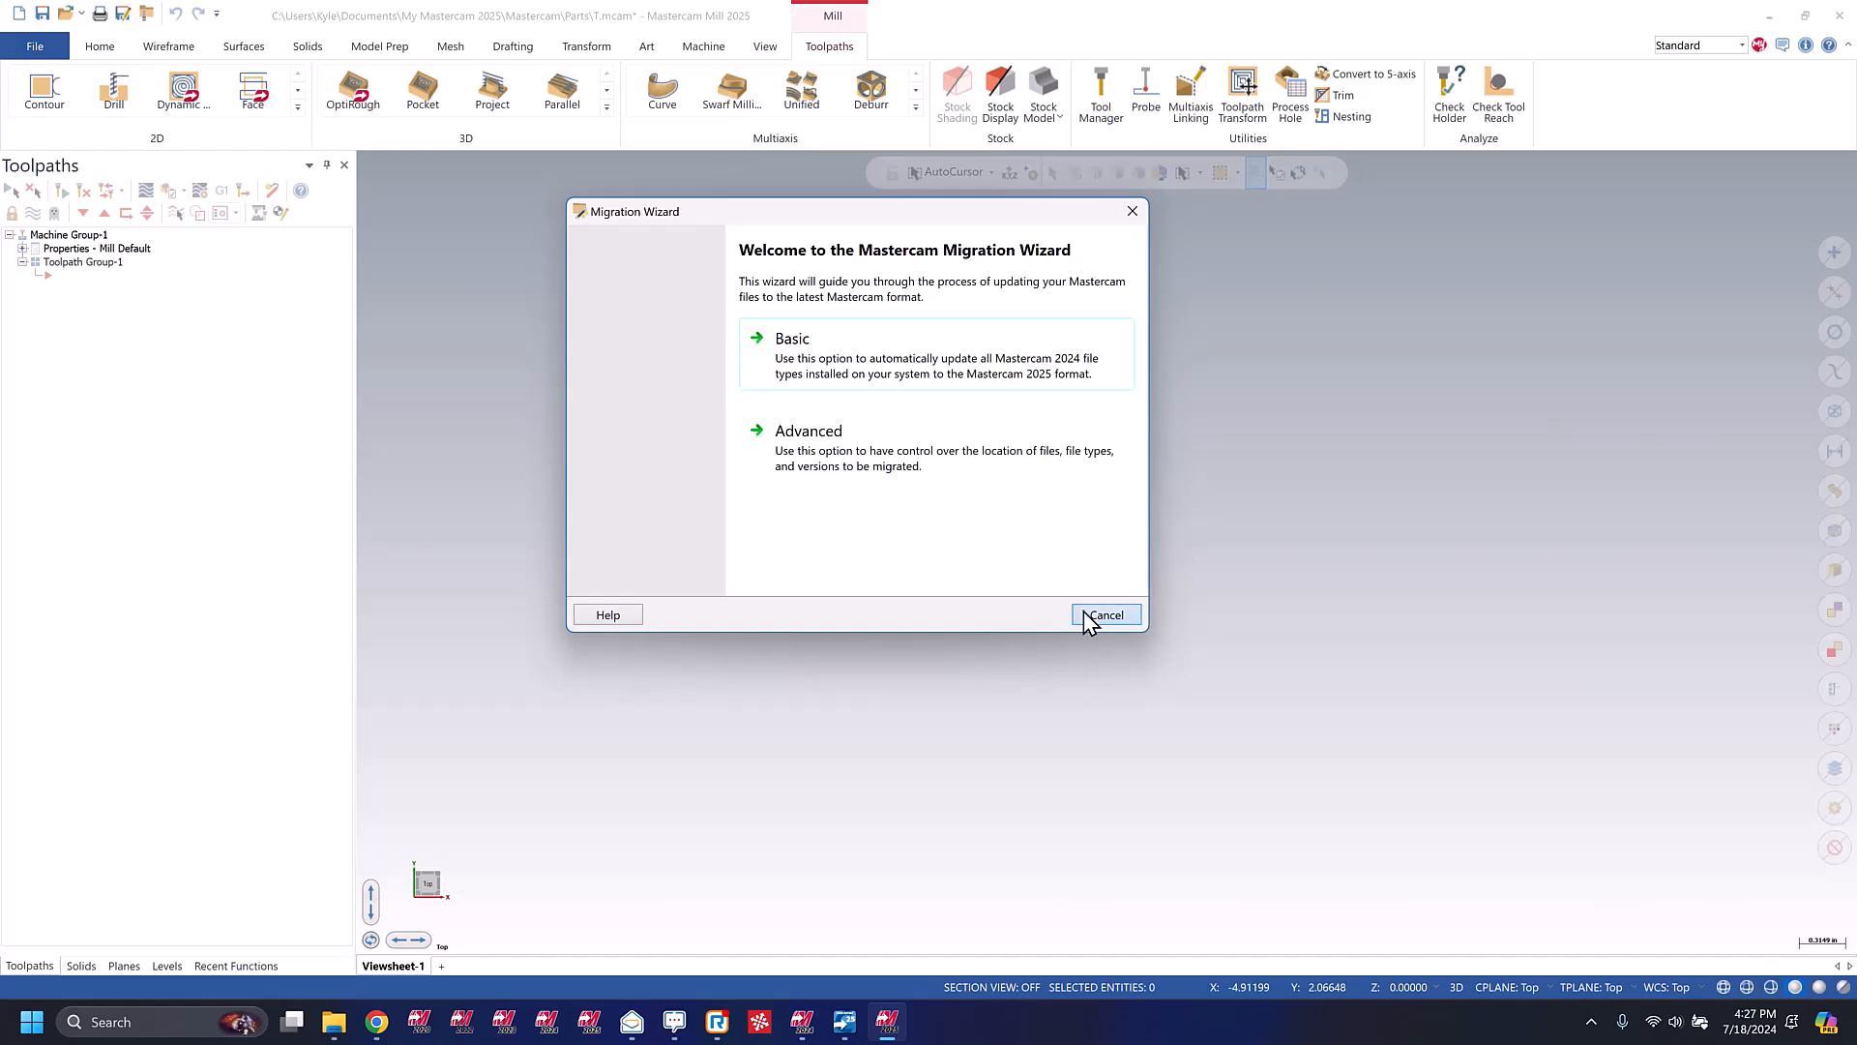
click(898, 481)
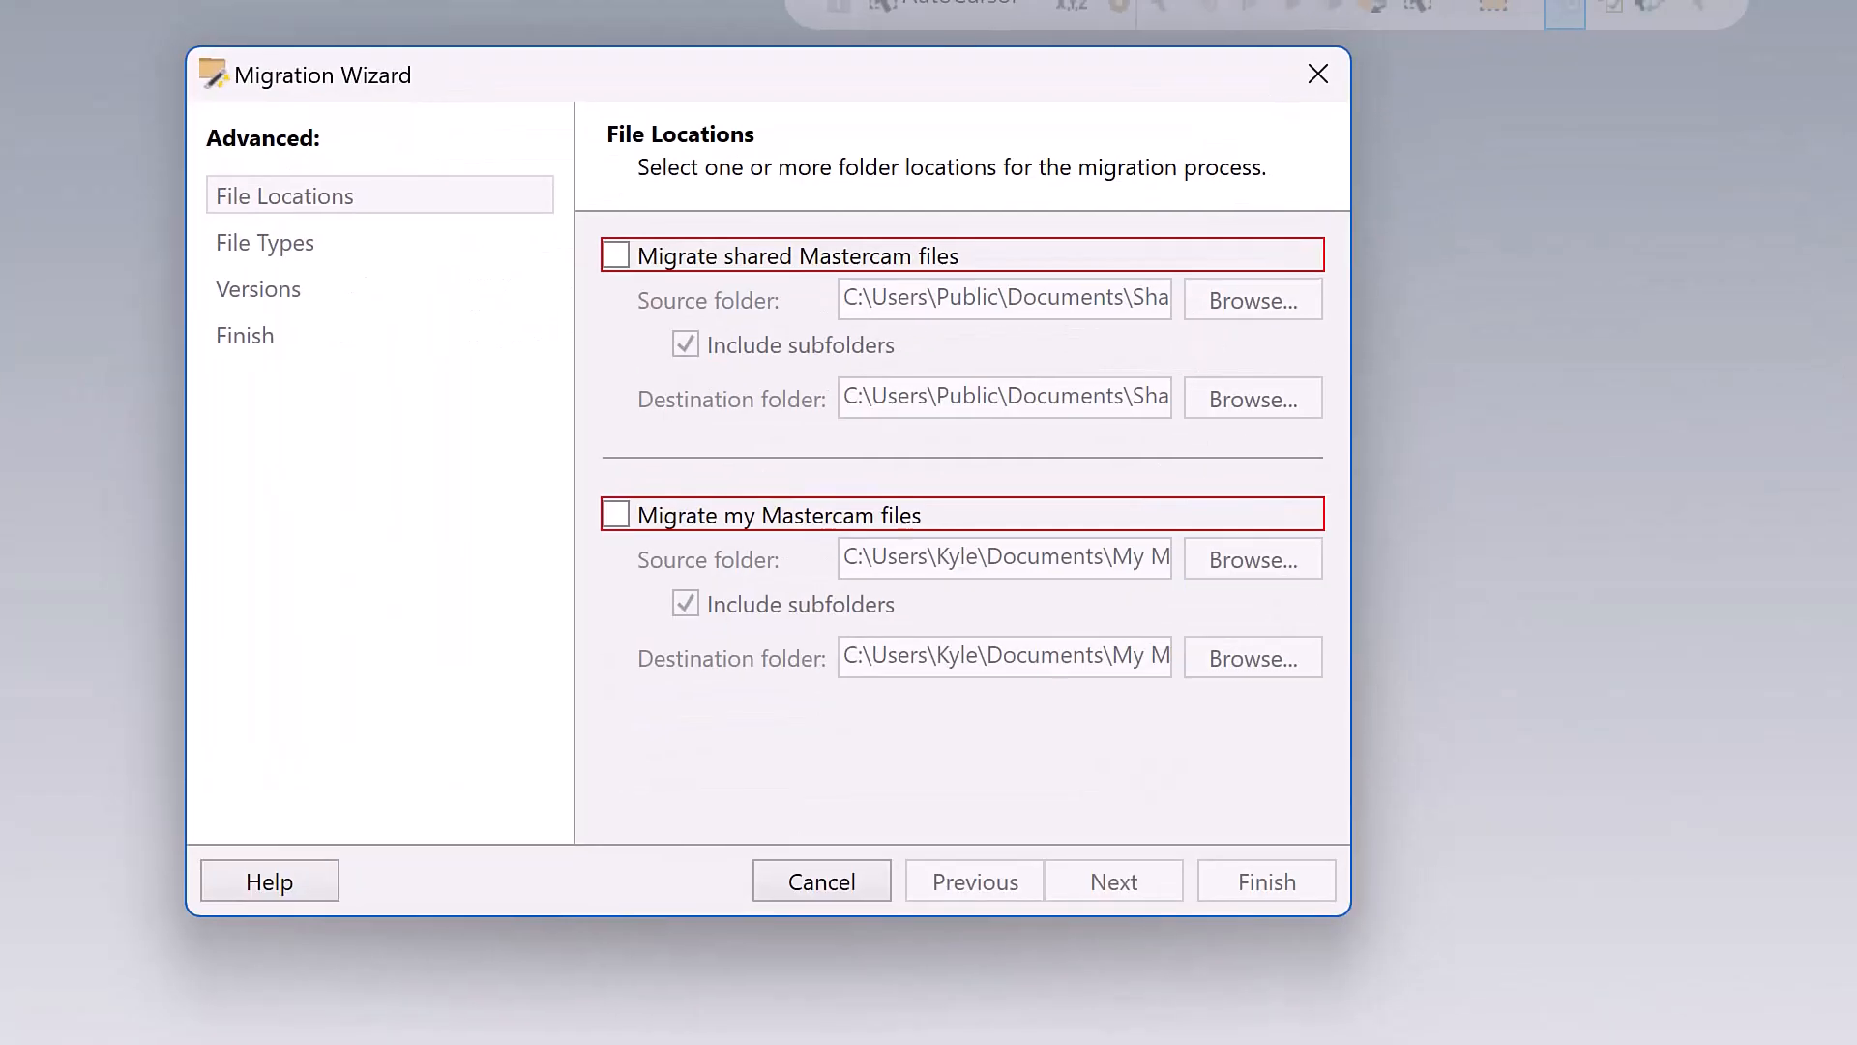
click(948, 350)
mouse_move(884, 211)
mouse_down()
mouse_move(580, 224)
mouse_move(644, 298)
mouse_move(1055, 319)
mouse_move(1446, 276)
mouse_move(1163, 213)
mouse_move(885, 207)
mouse_up()
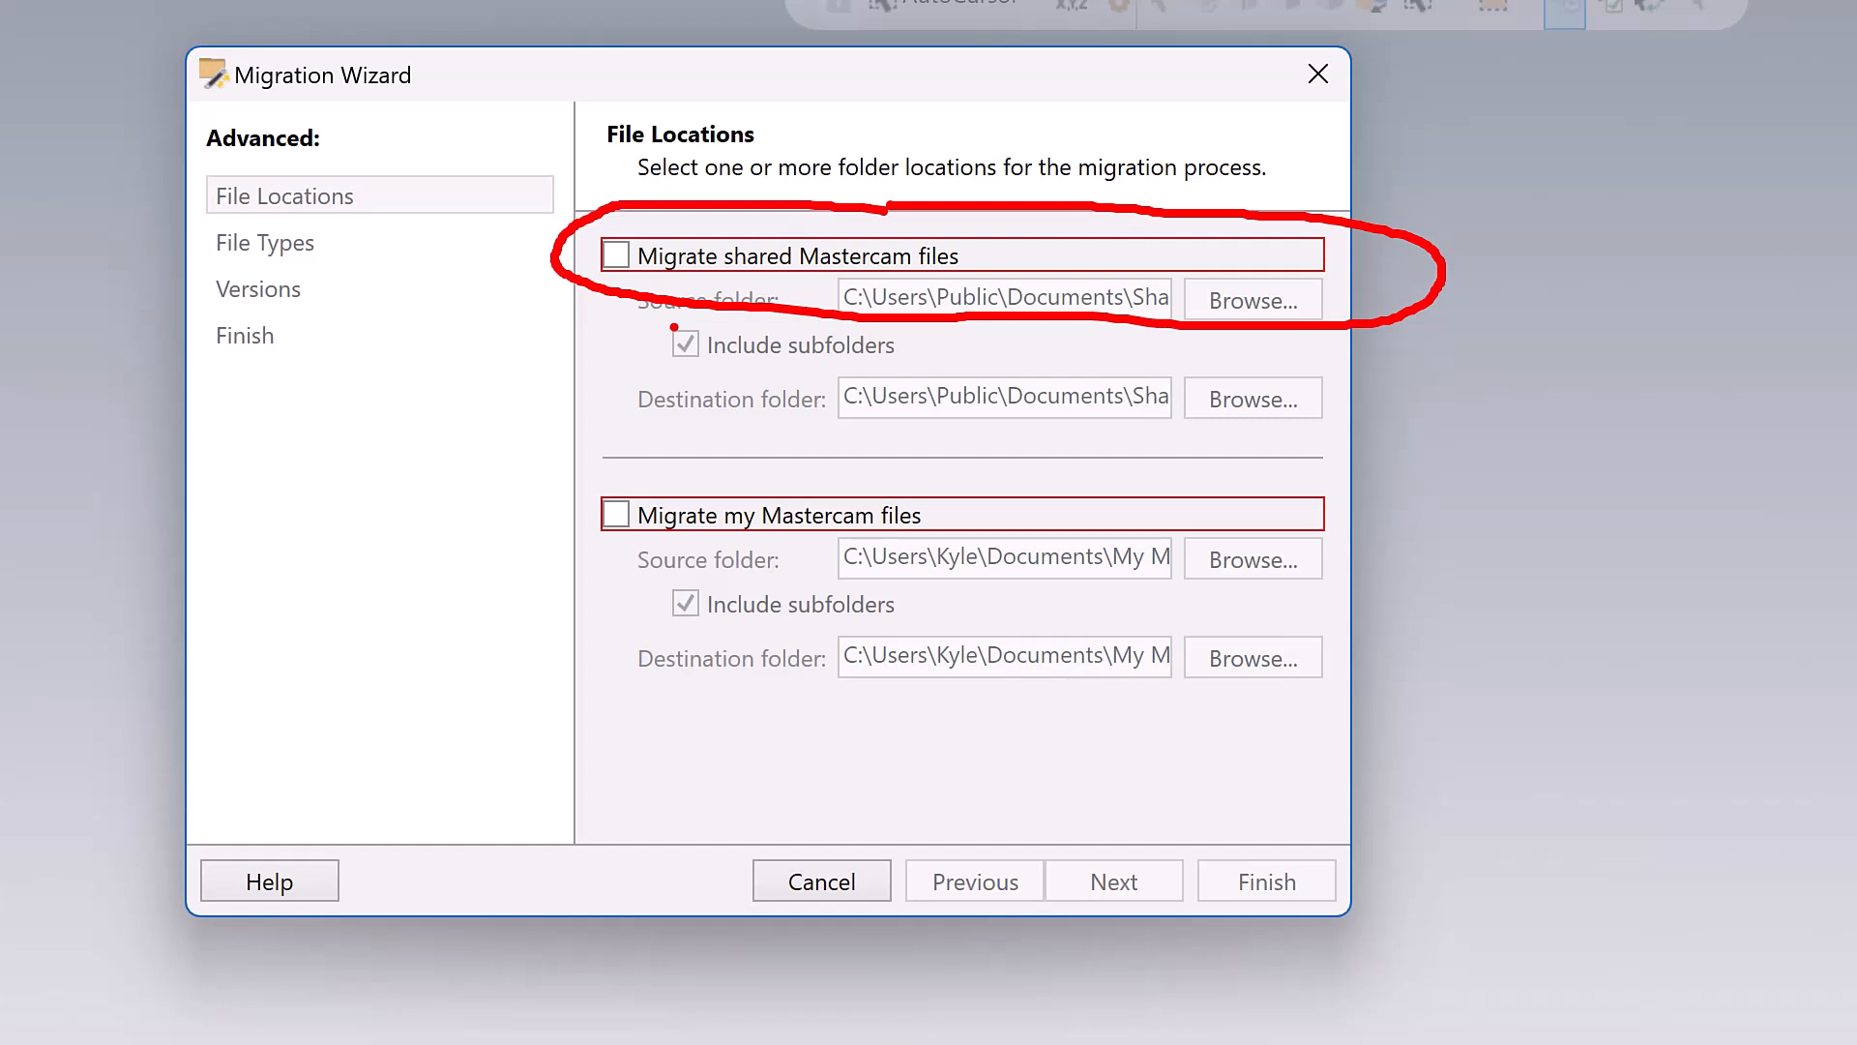
mouse_move(714, 472)
mouse_down()
mouse_move(595, 489)
mouse_move(588, 542)
mouse_move(943, 558)
mouse_move(1354, 538)
mouse_move(1236, 472)
mouse_move(717, 471)
mouse_up()
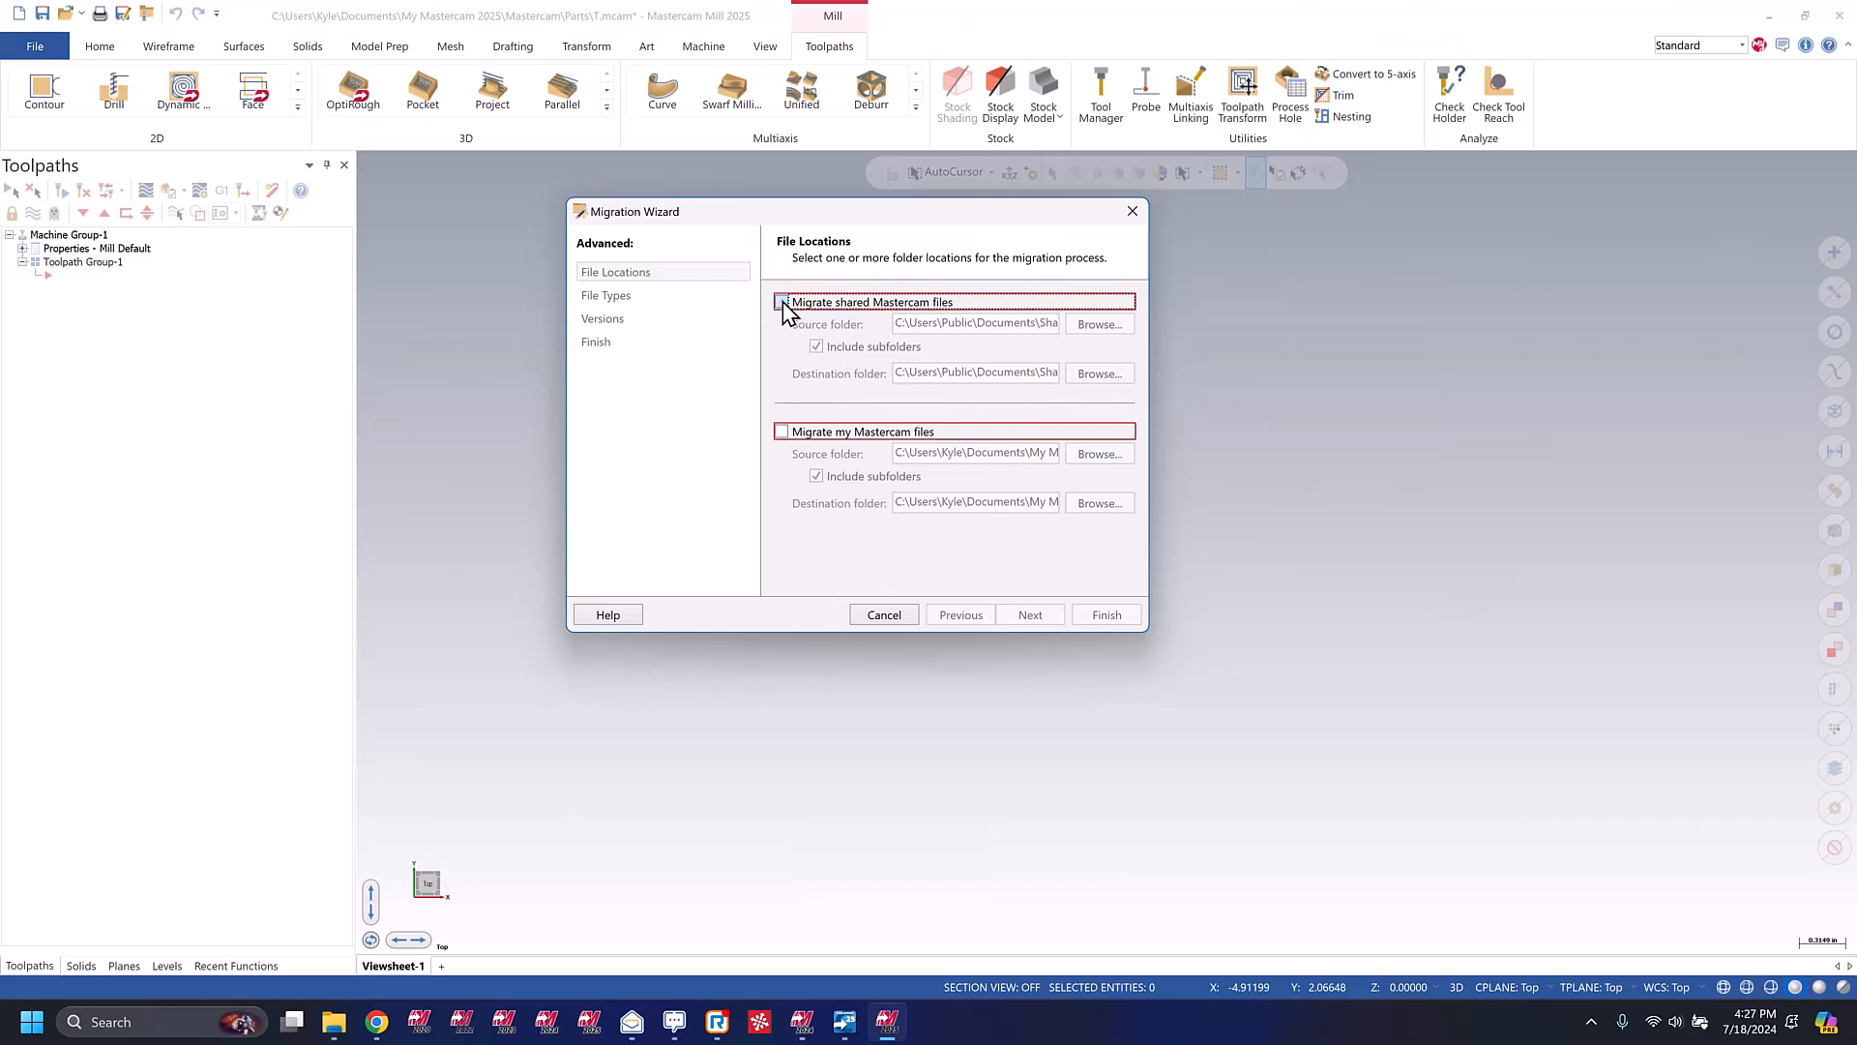
Enable migration of both the shared Mastercam files and my Mastercam files.
click(616, 256)
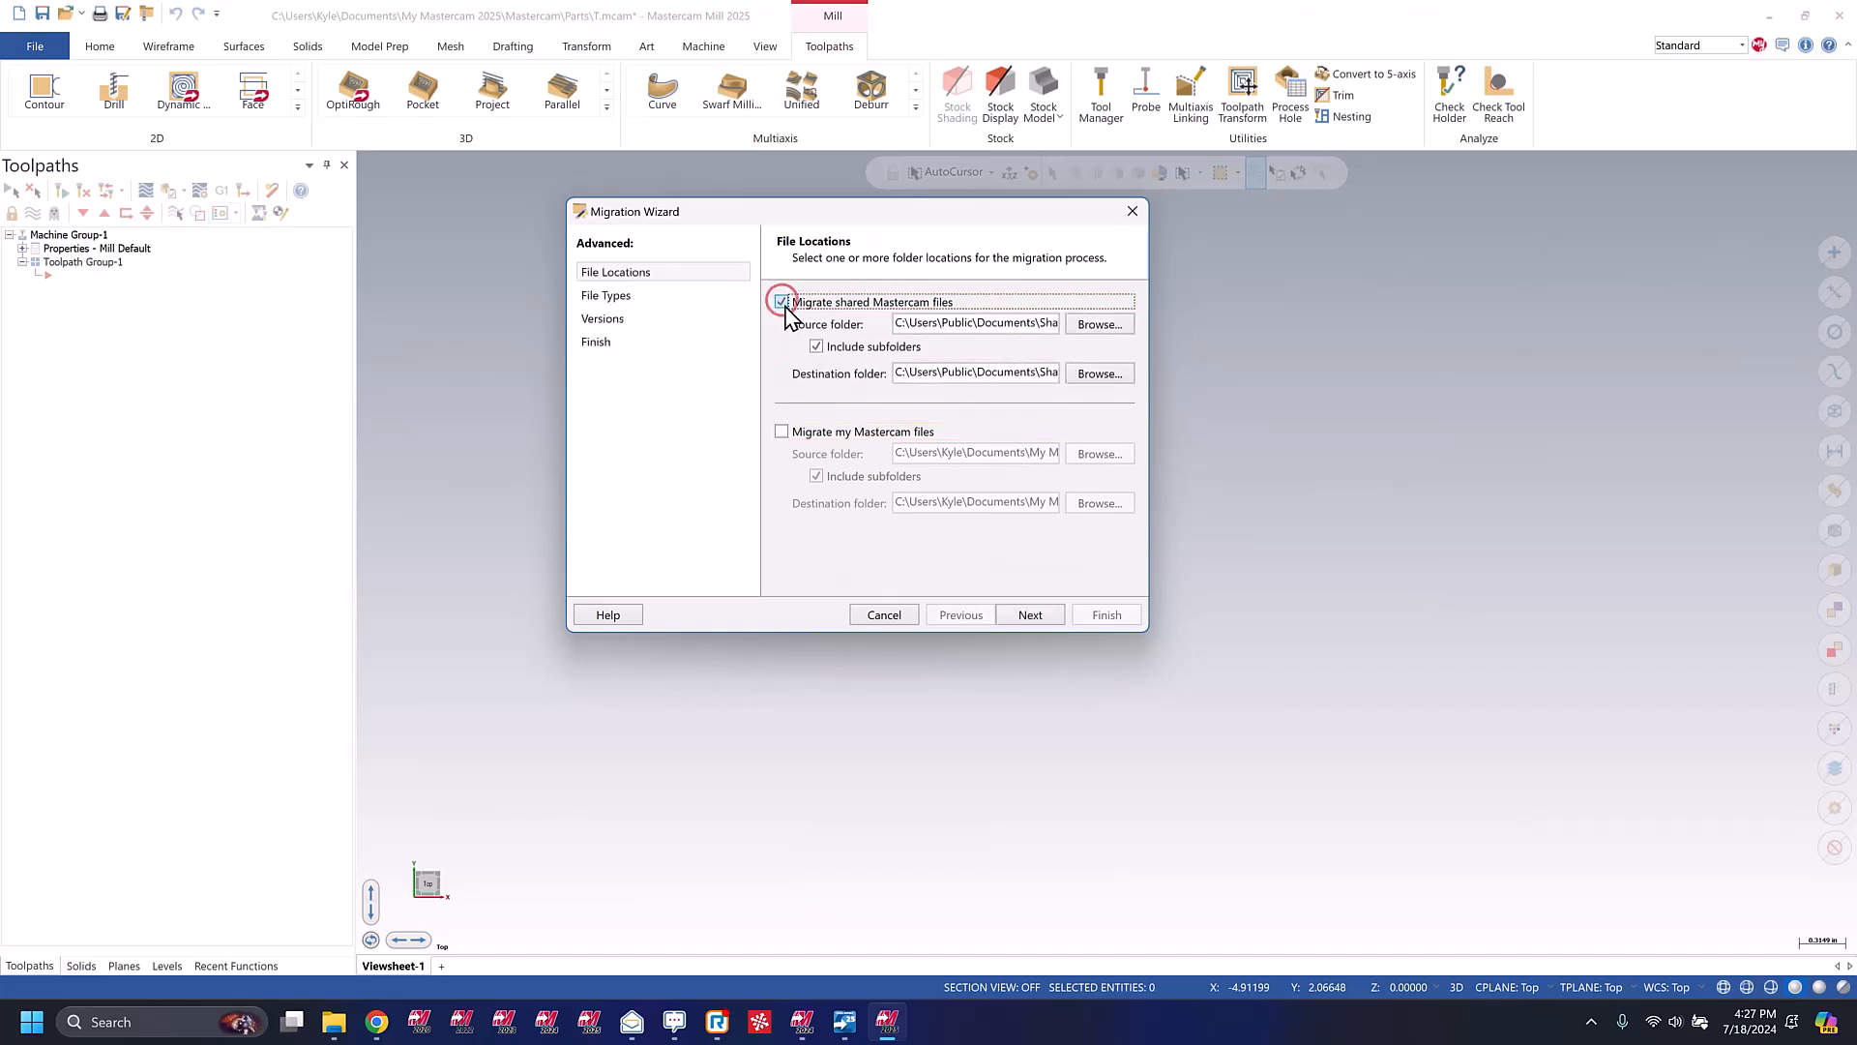
click(781, 431)
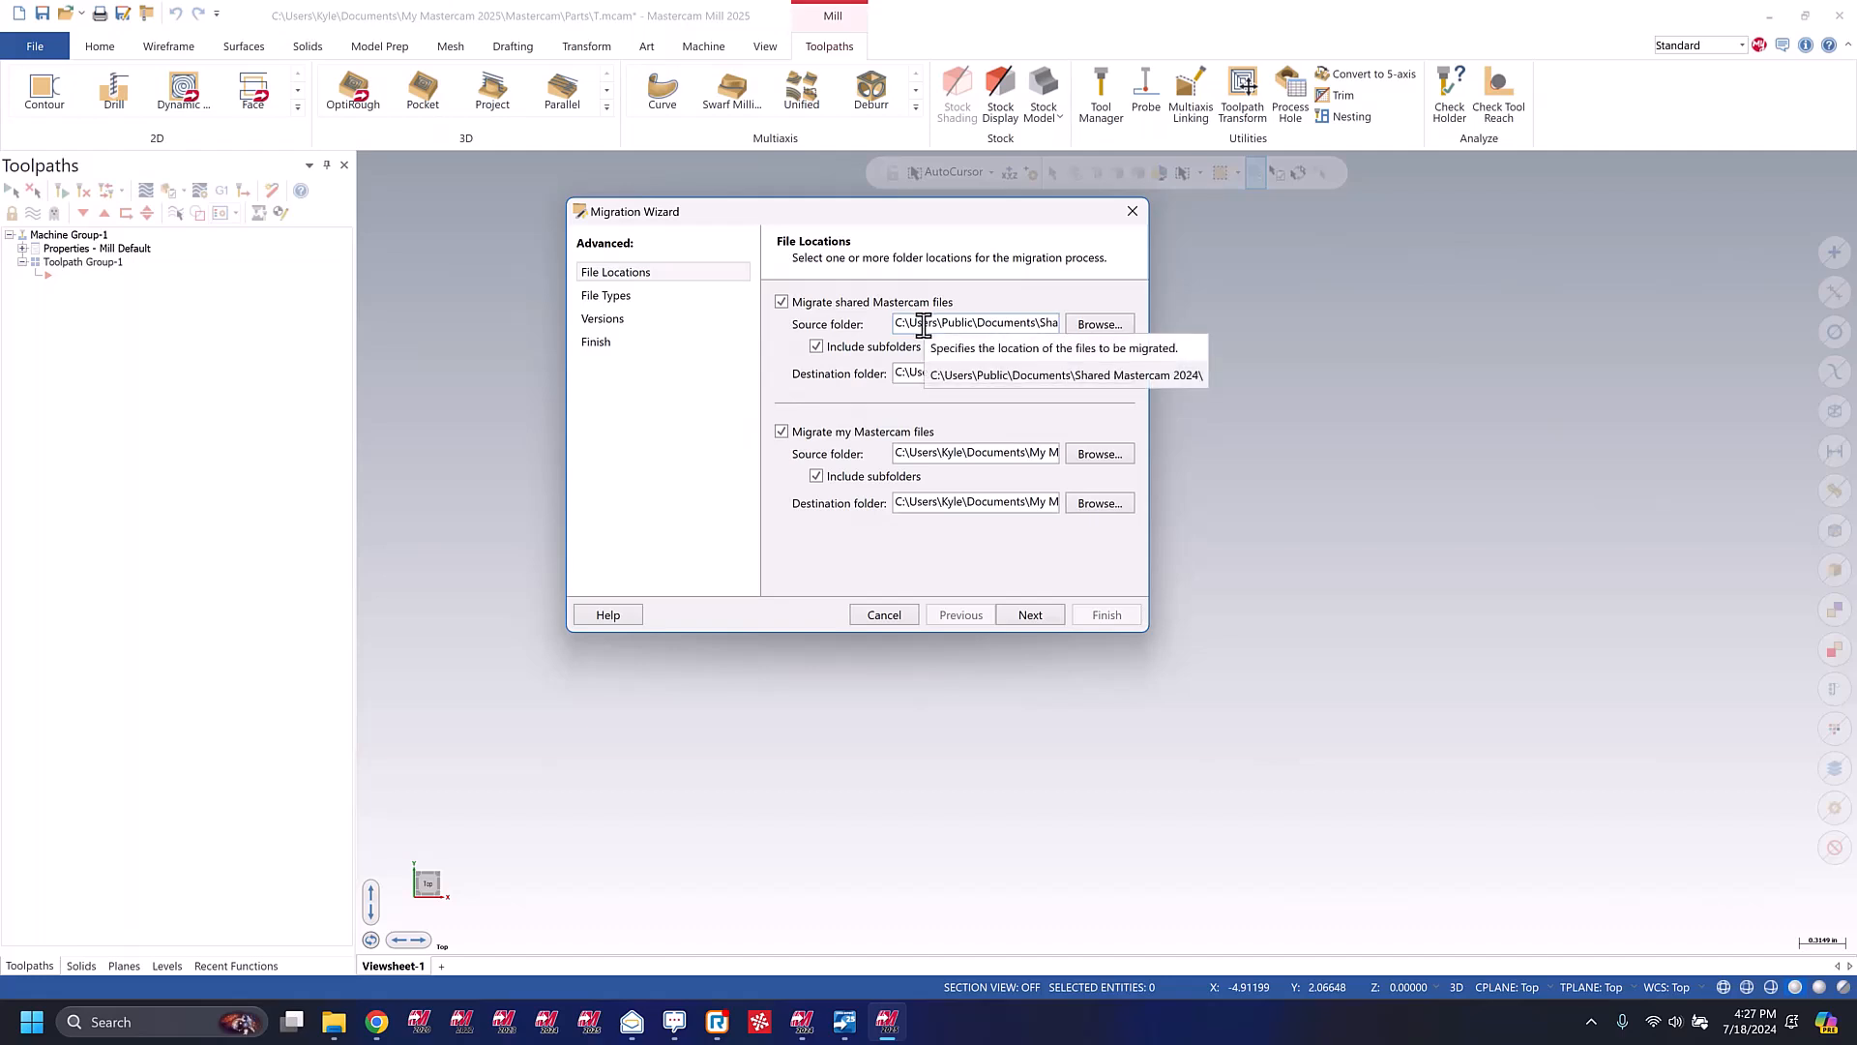
key(ctrl+1)
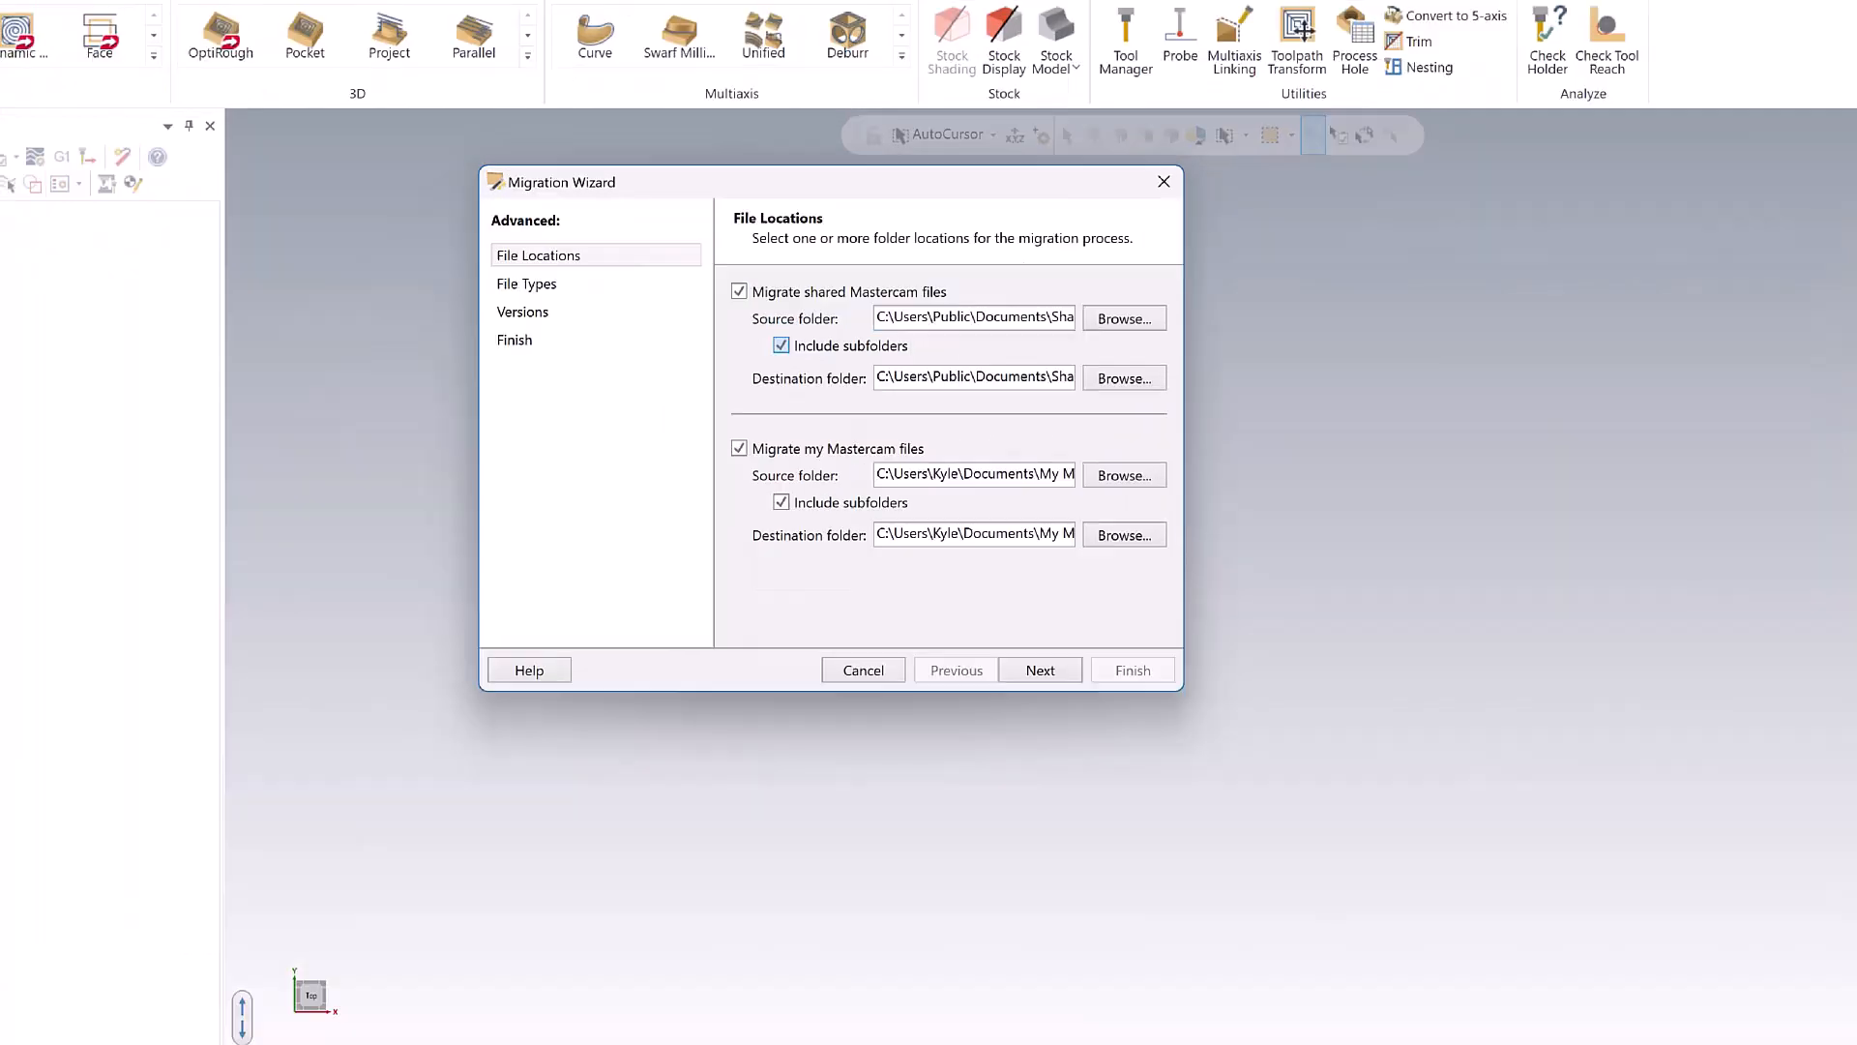
click(983, 348)
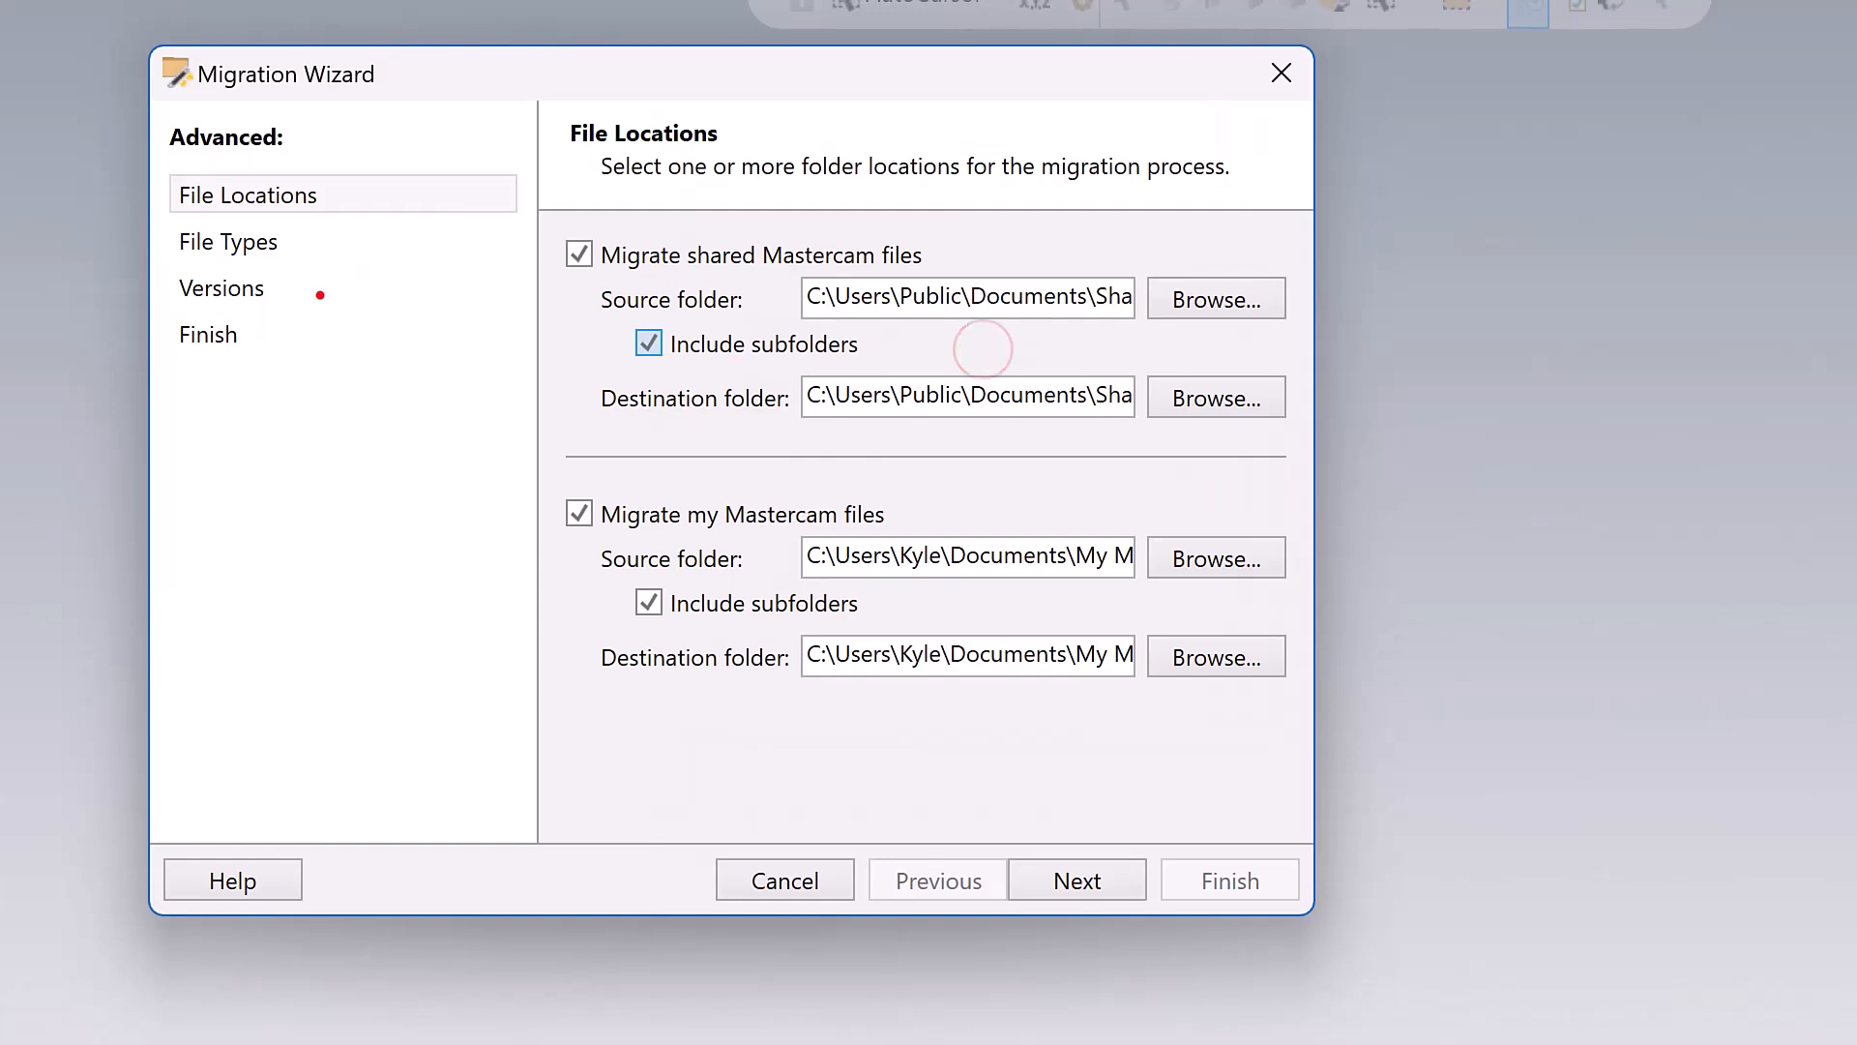
mouse_move(320, 294)
mouse_down()
mouse_move(585, 276)
mouse_move(598, 303)
mouse_move(569, 314)
mouse_up()
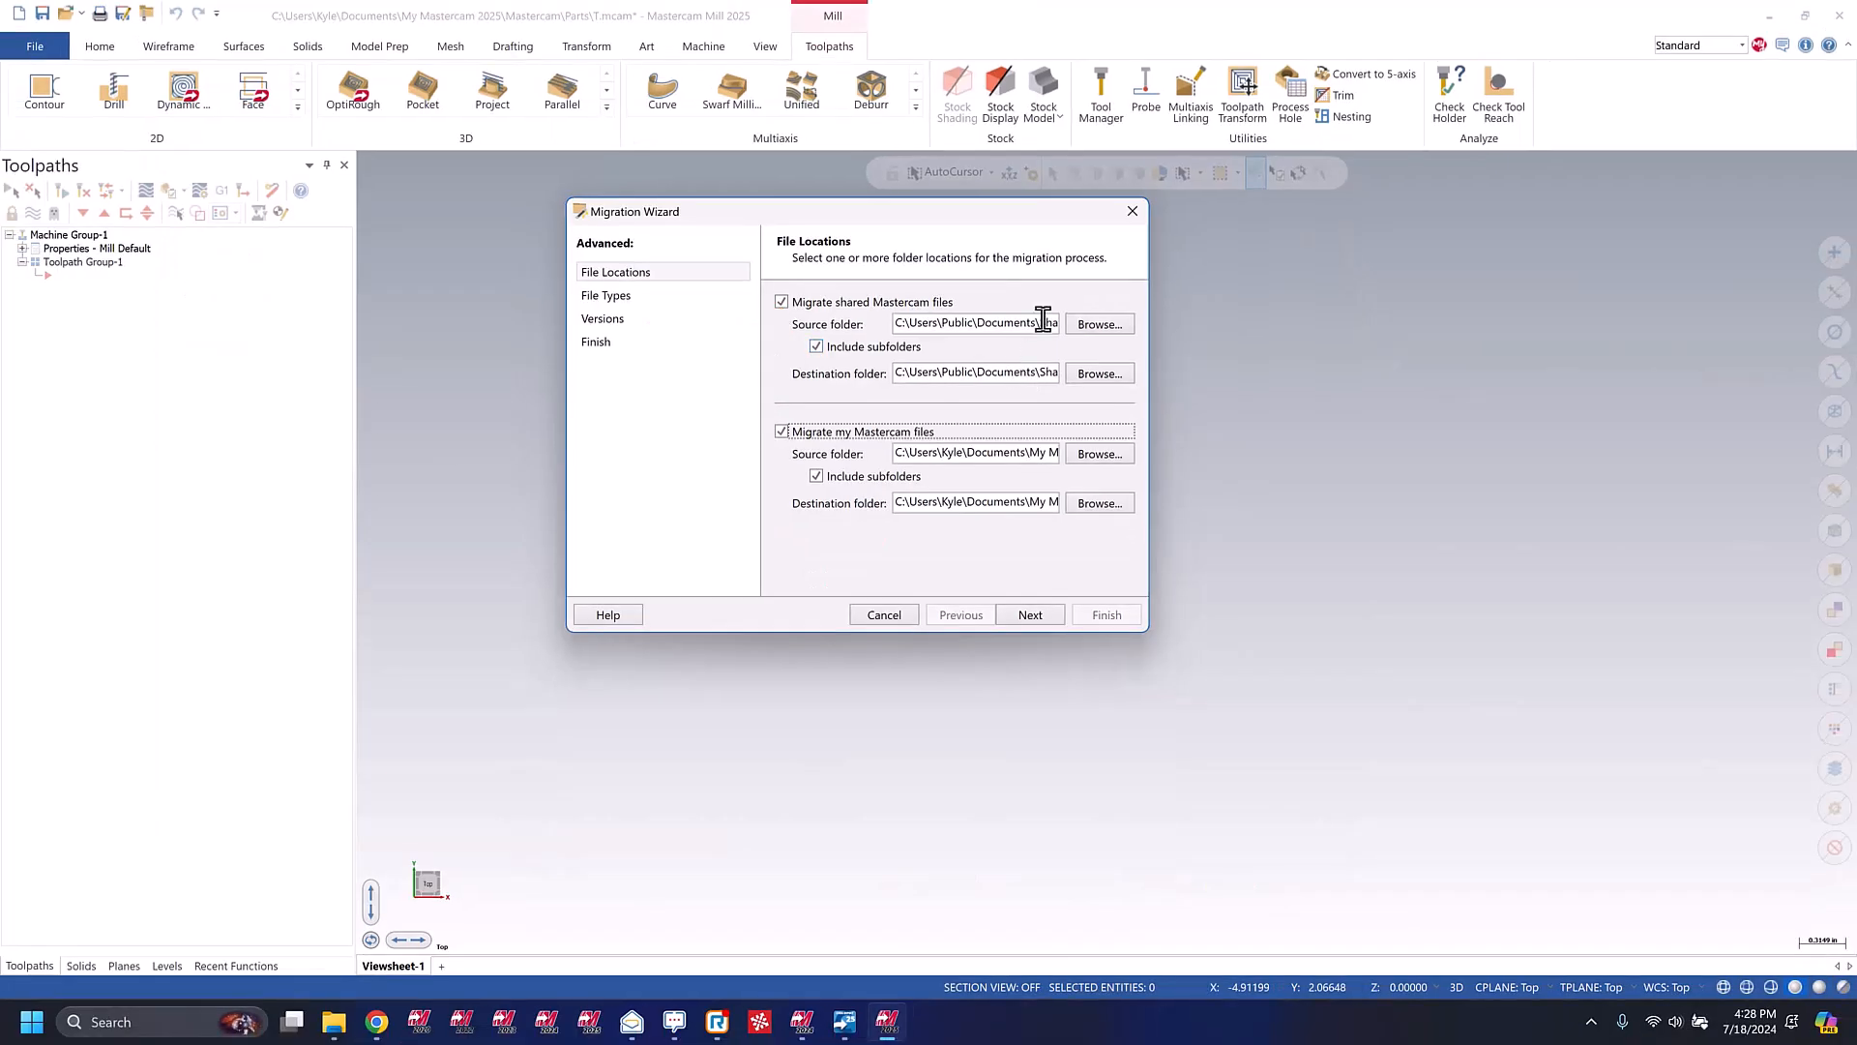
Check the source and destination folder paths for the shared Mastercam files, including the source folder browser, without changing them.
drag(1096, 298, 875, 323)
click(1050, 322)
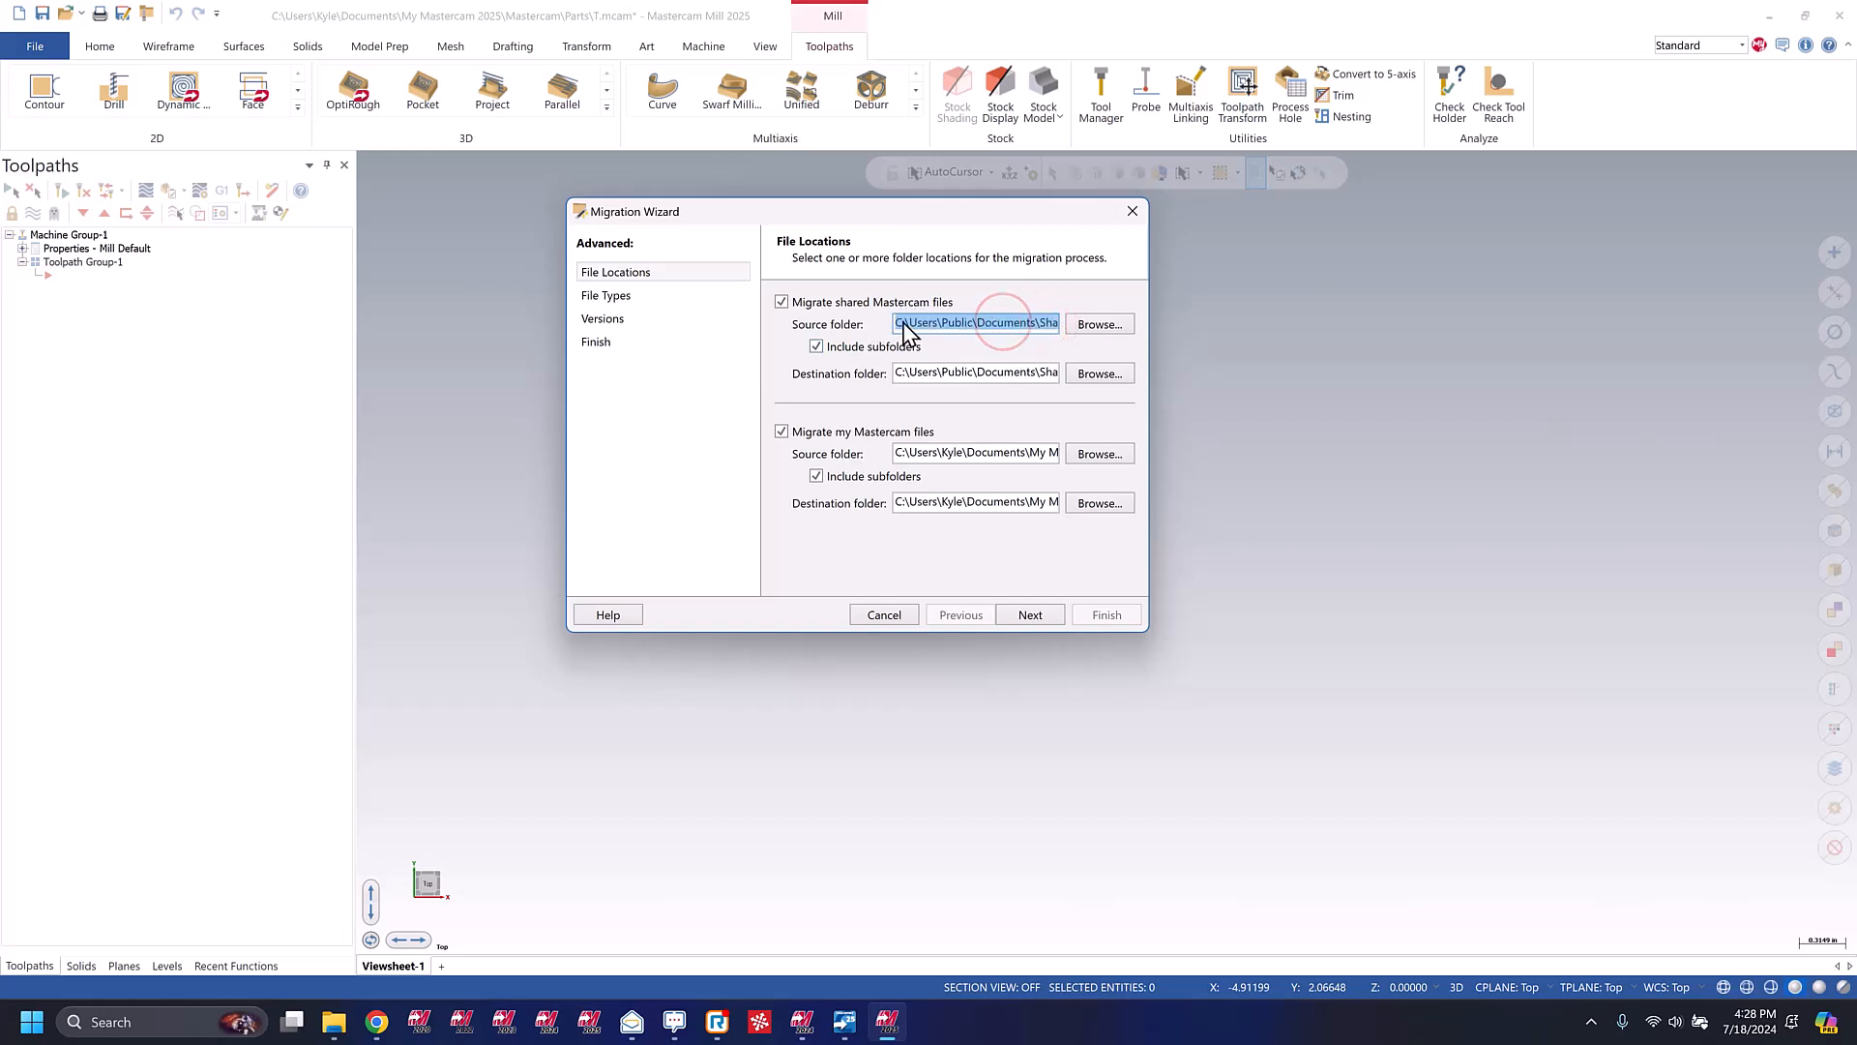
drag(1003, 322, 1077, 338)
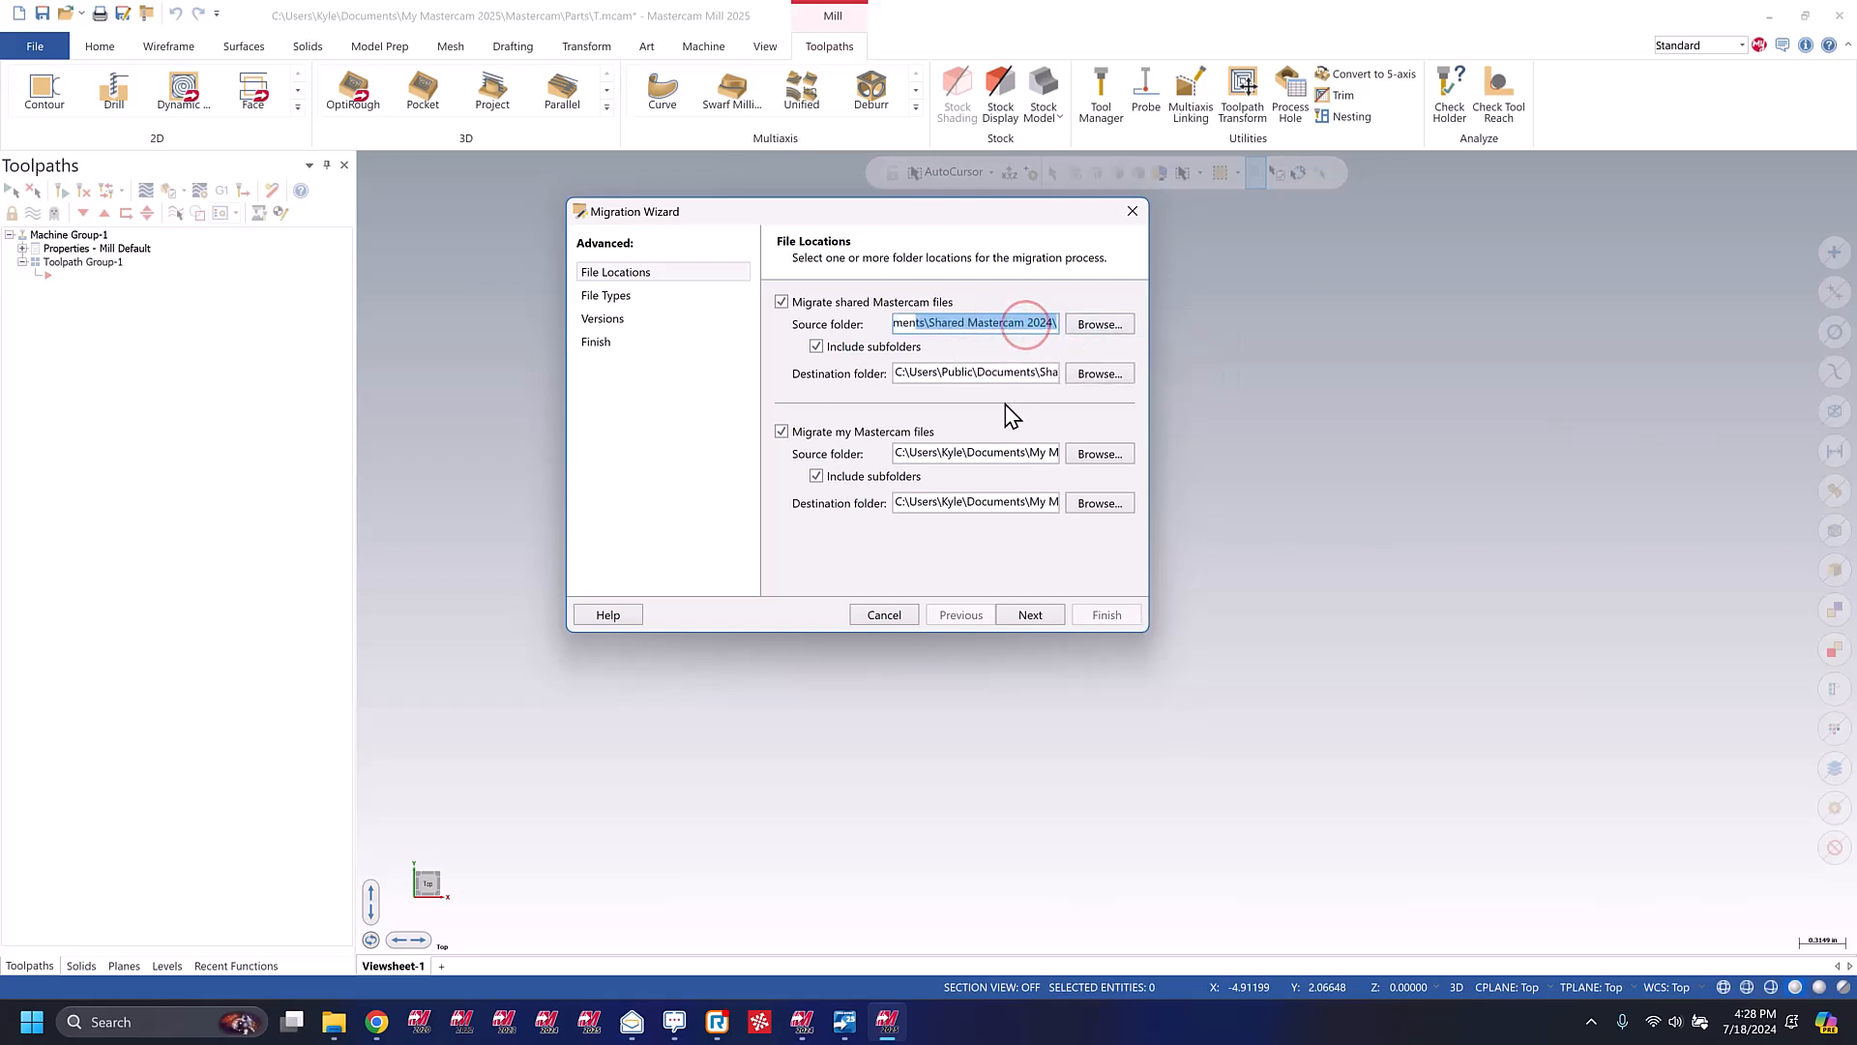
click(1086, 327)
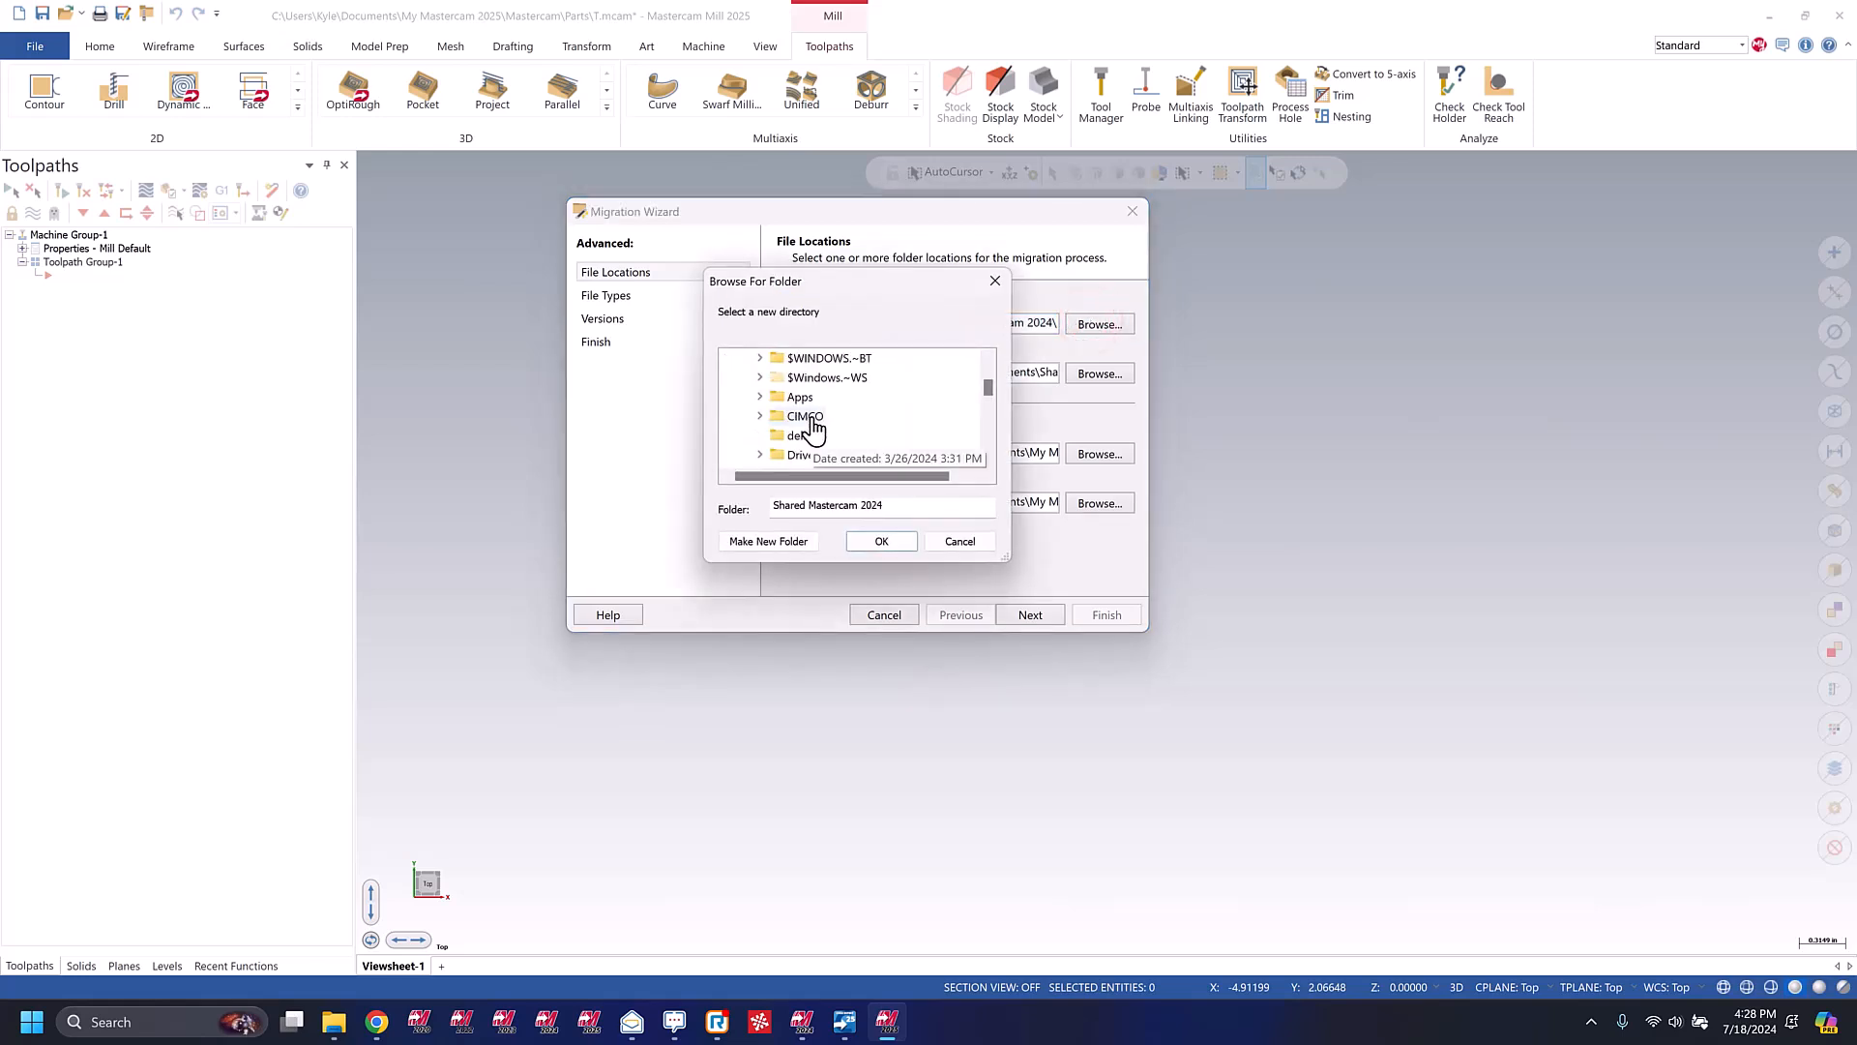
scroll(817, 430, up, 1)
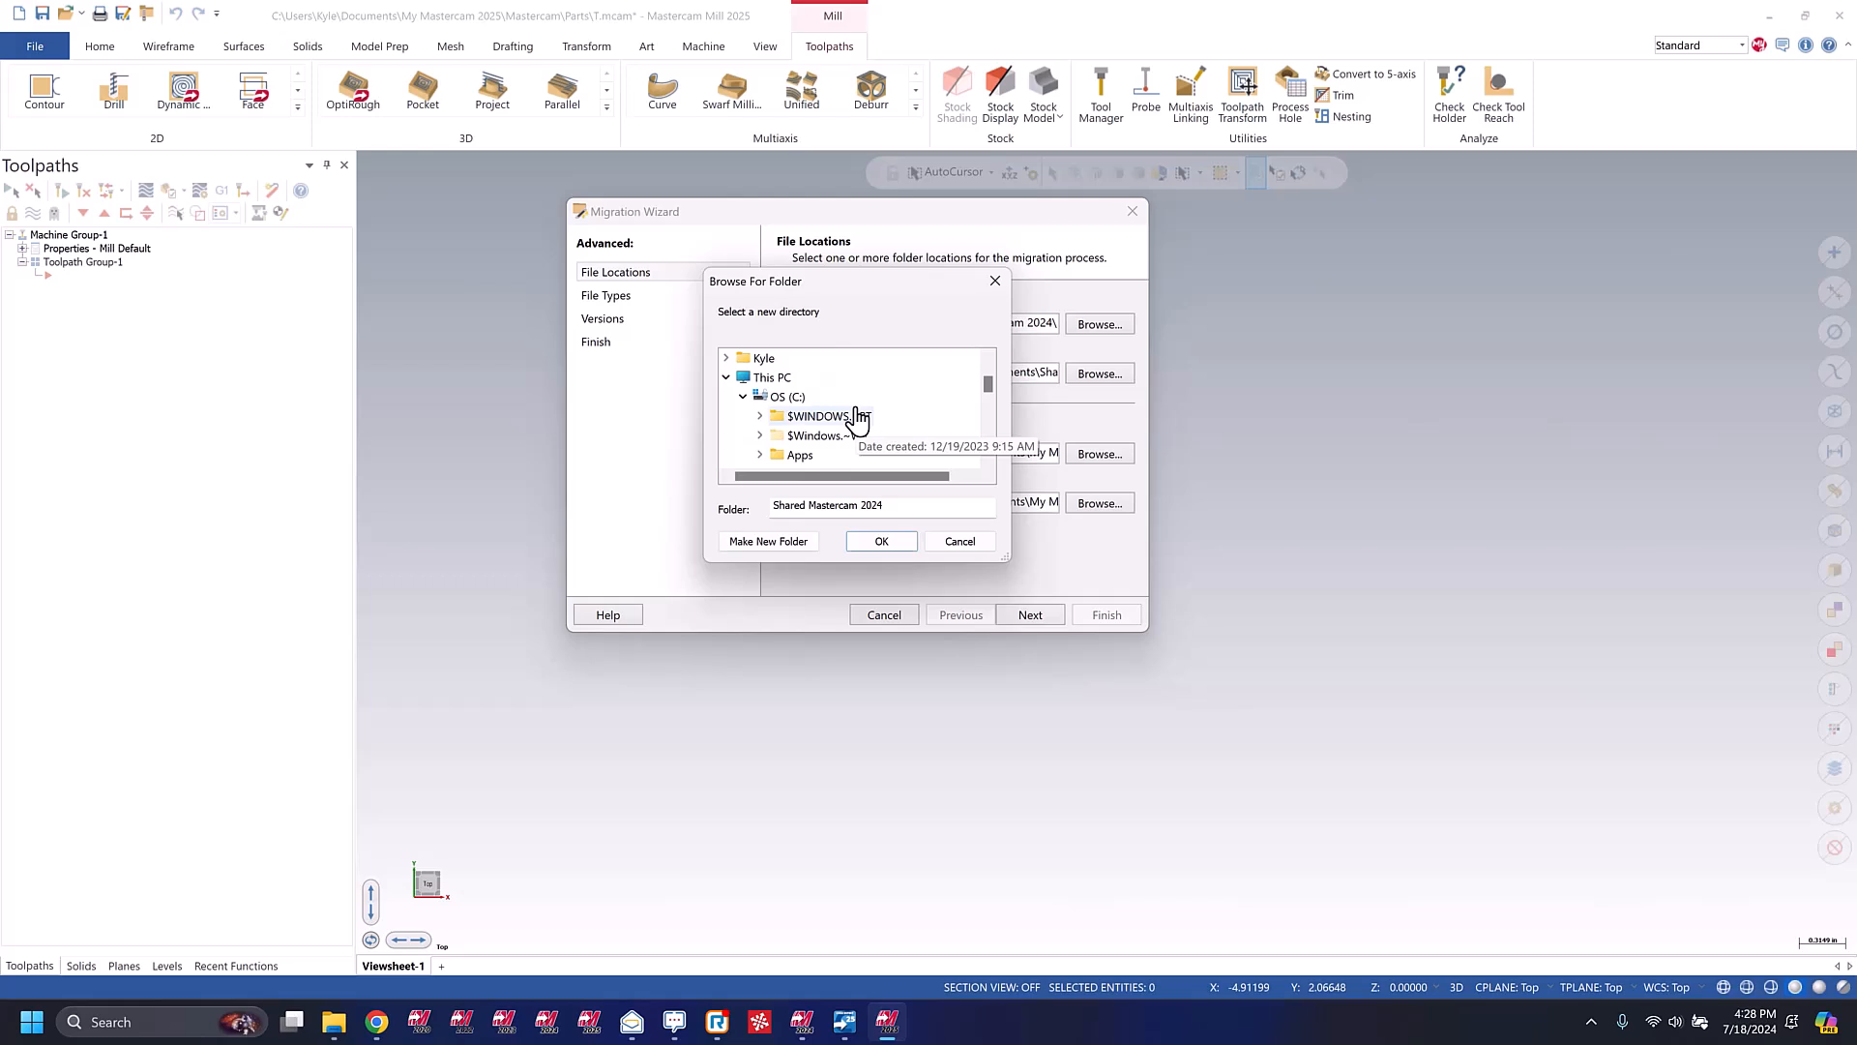
click(992, 282)
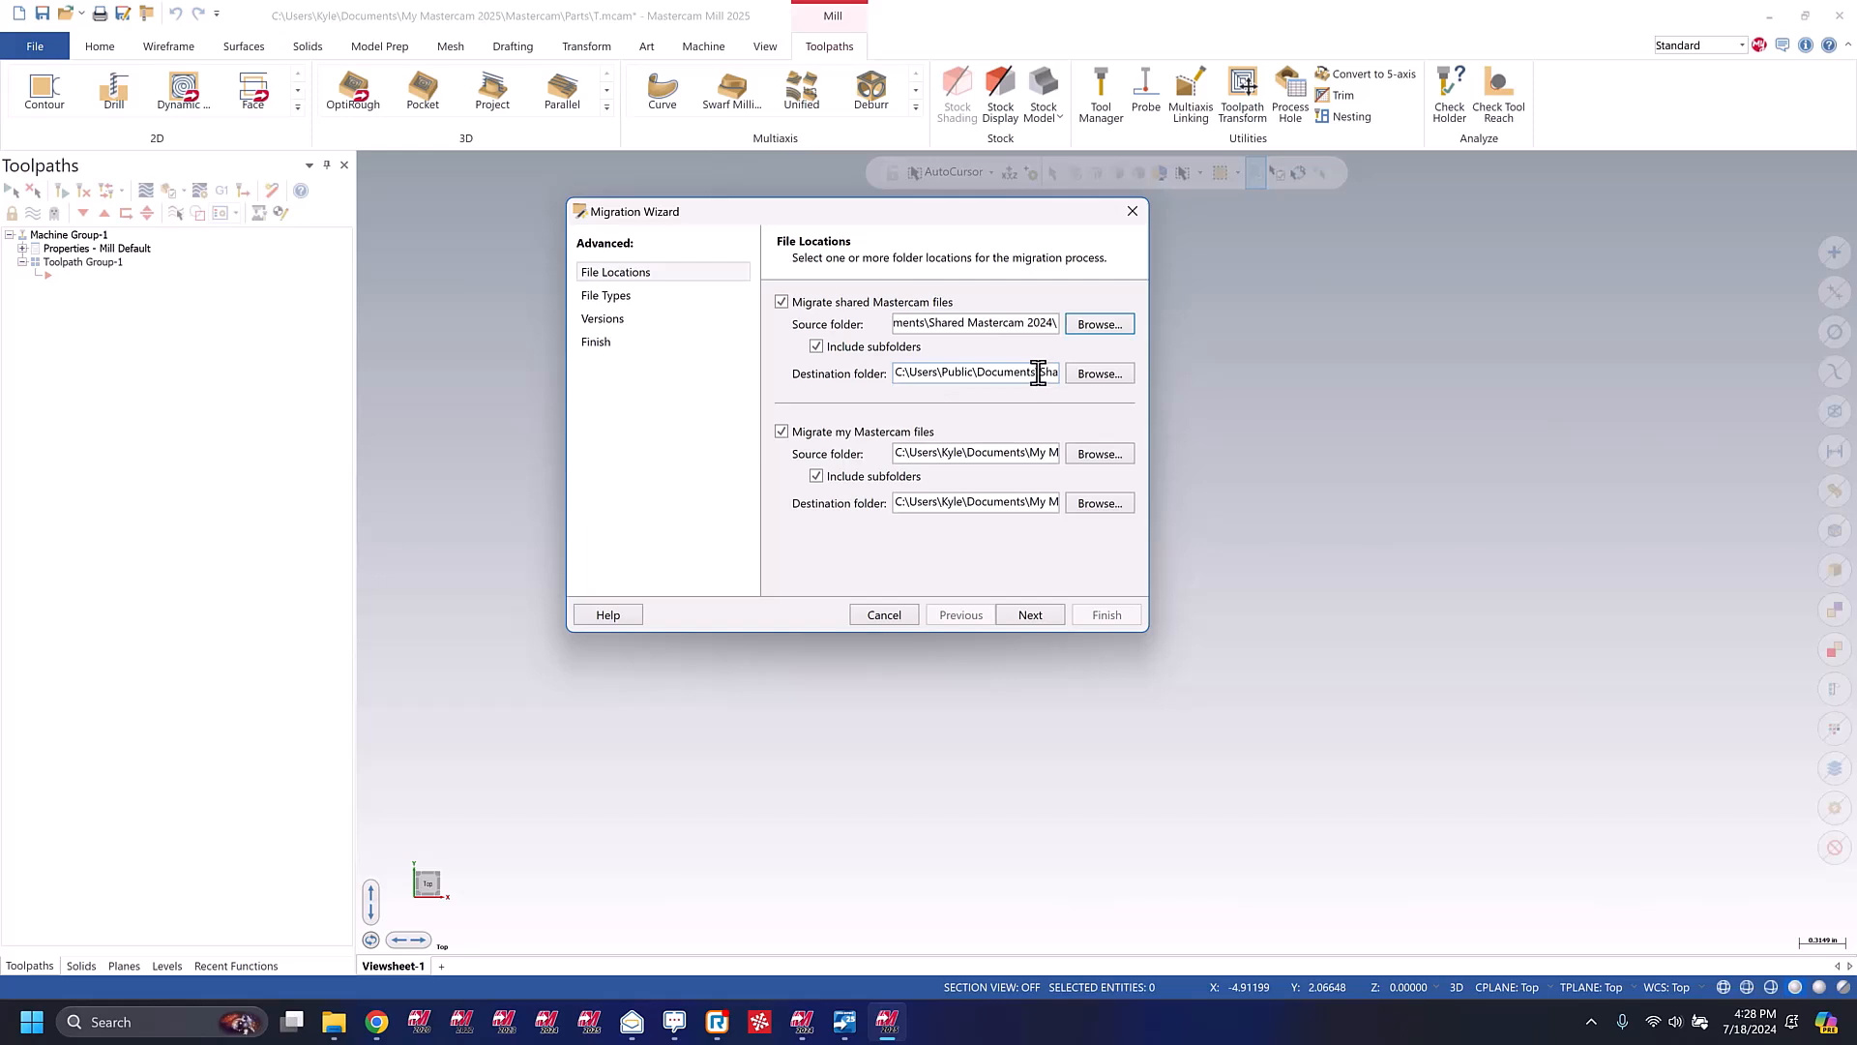
drag(1040, 375, 1064, 374)
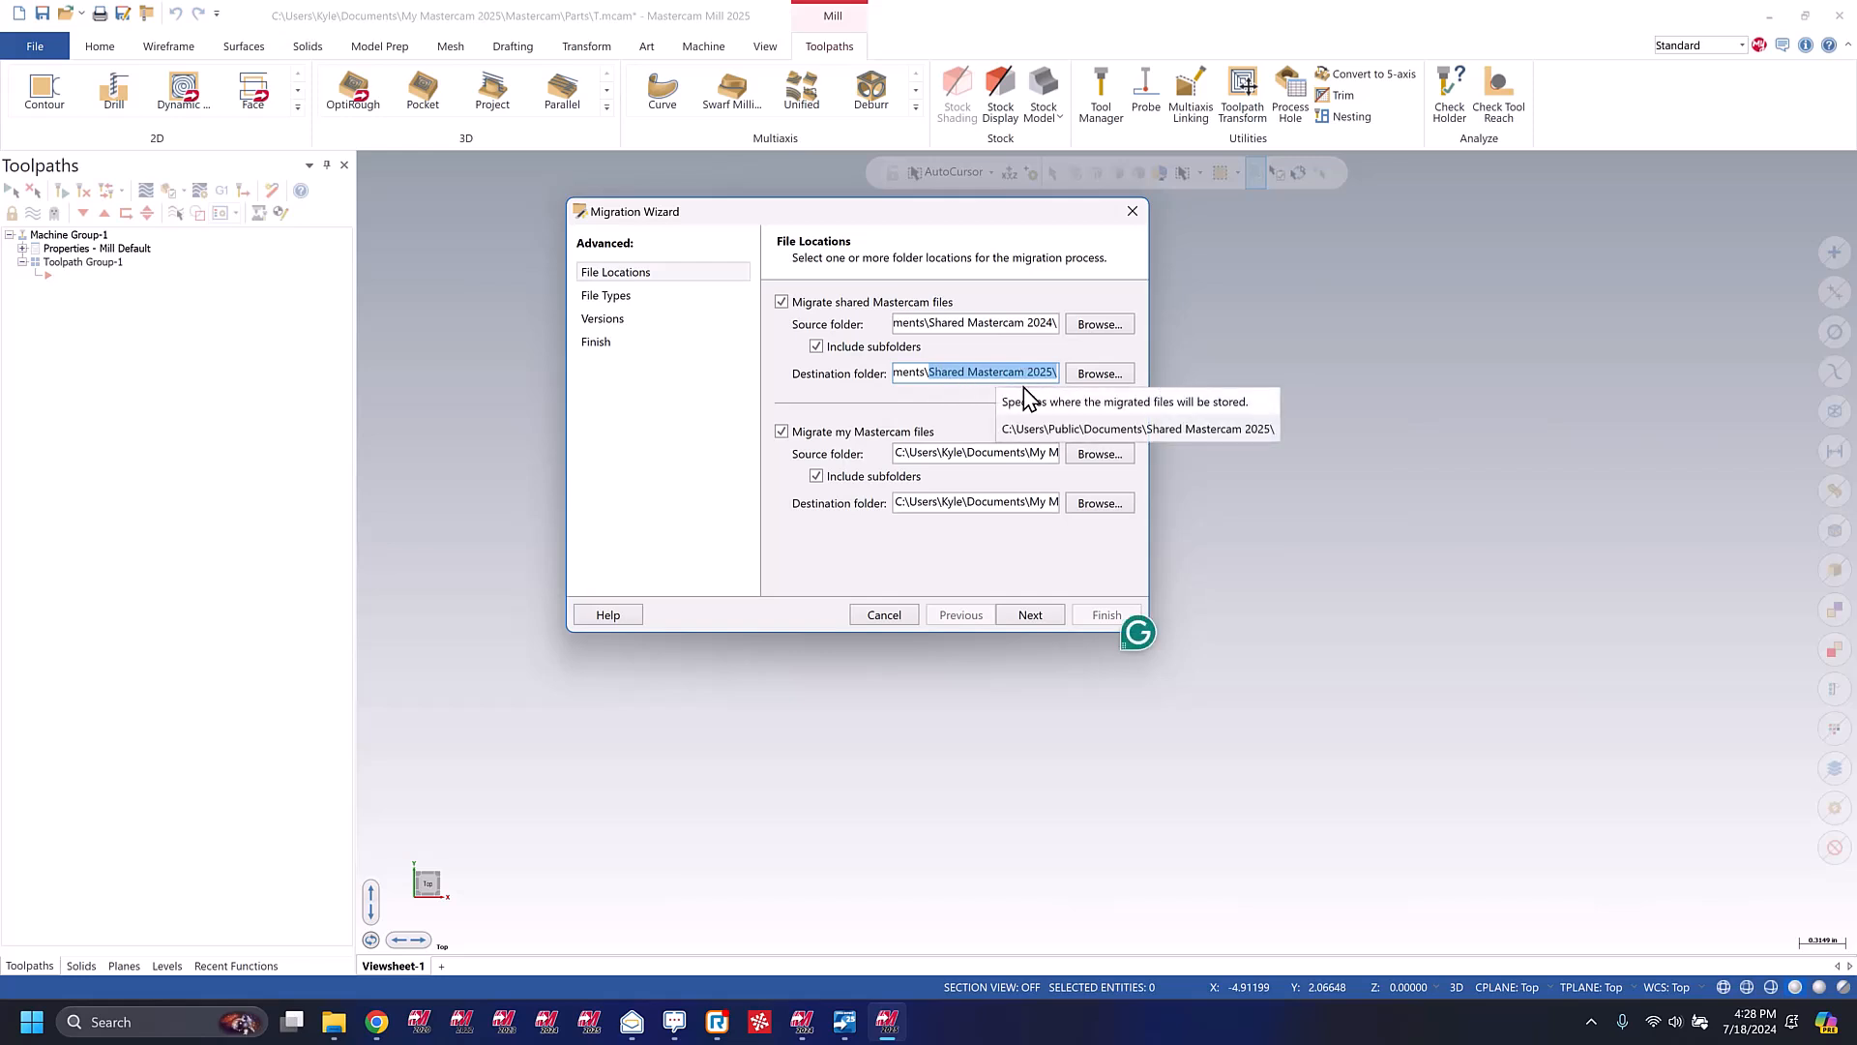
drag(923, 373, 876, 377)
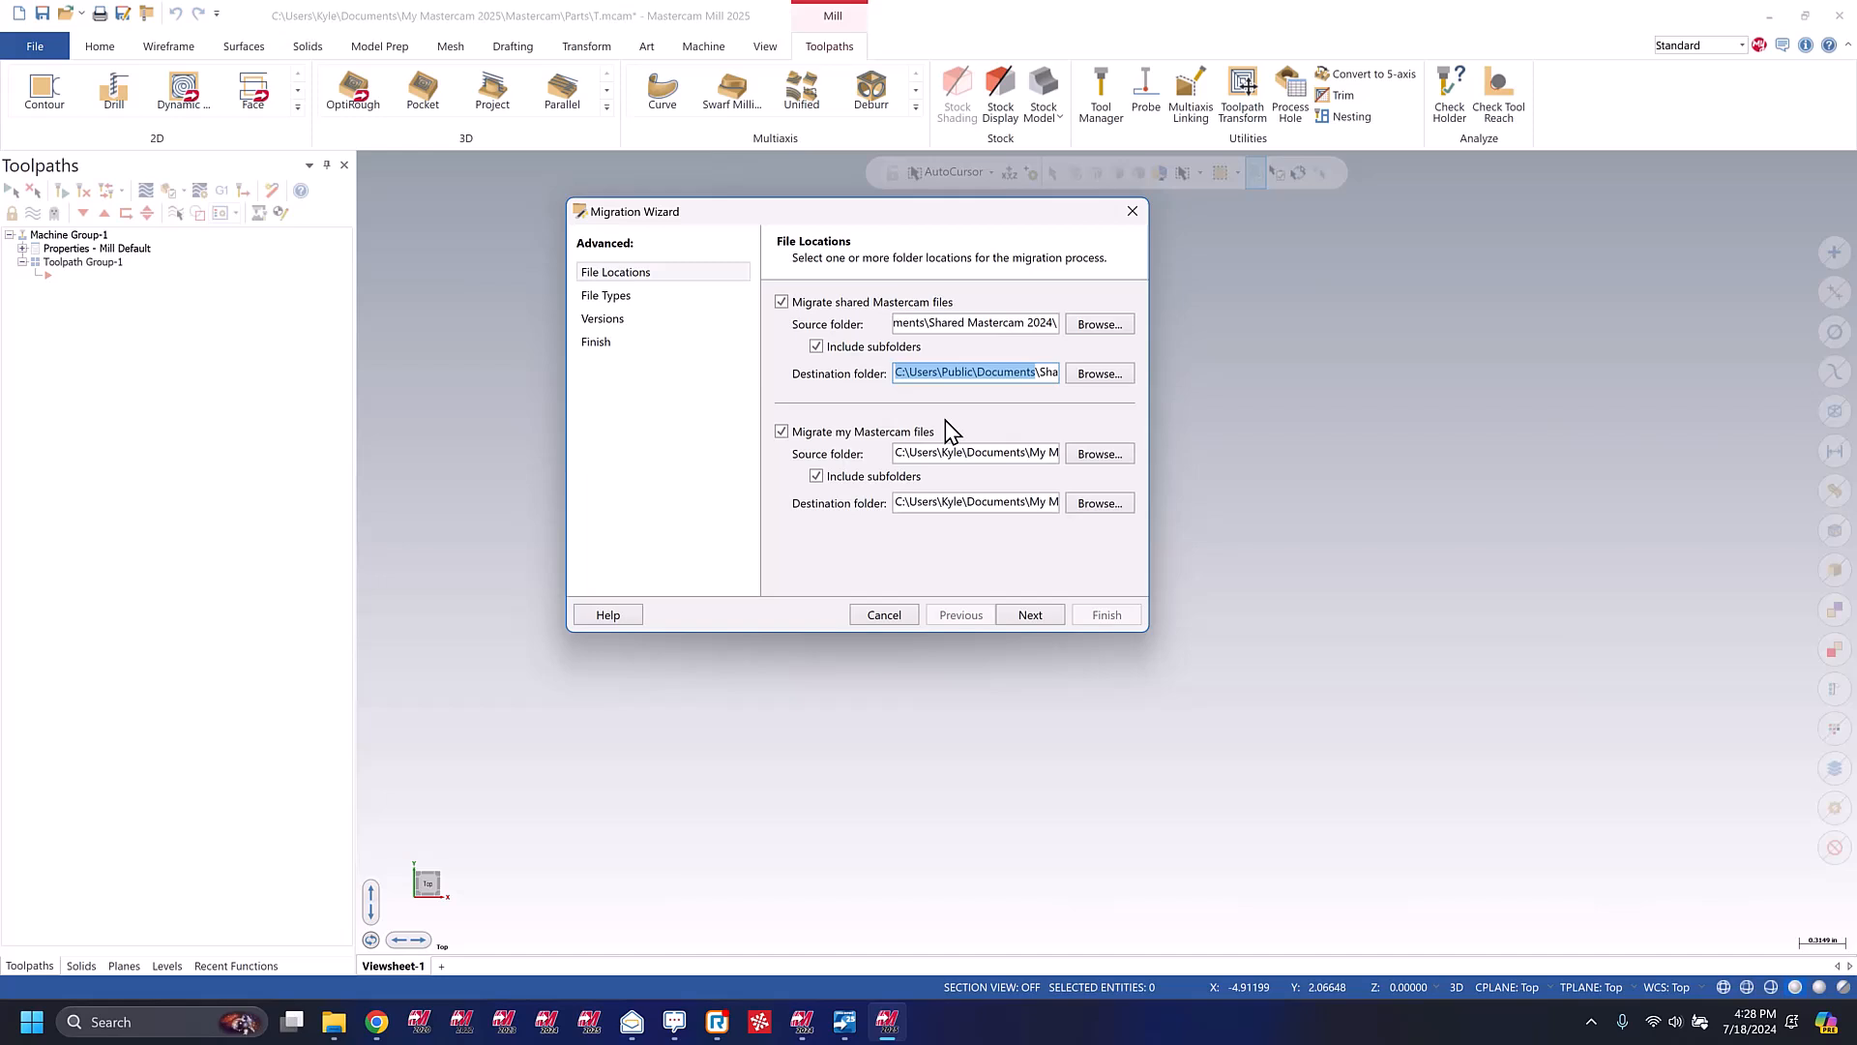
Check the source and destination folder paths set for my Mastercam files.
click(999, 452)
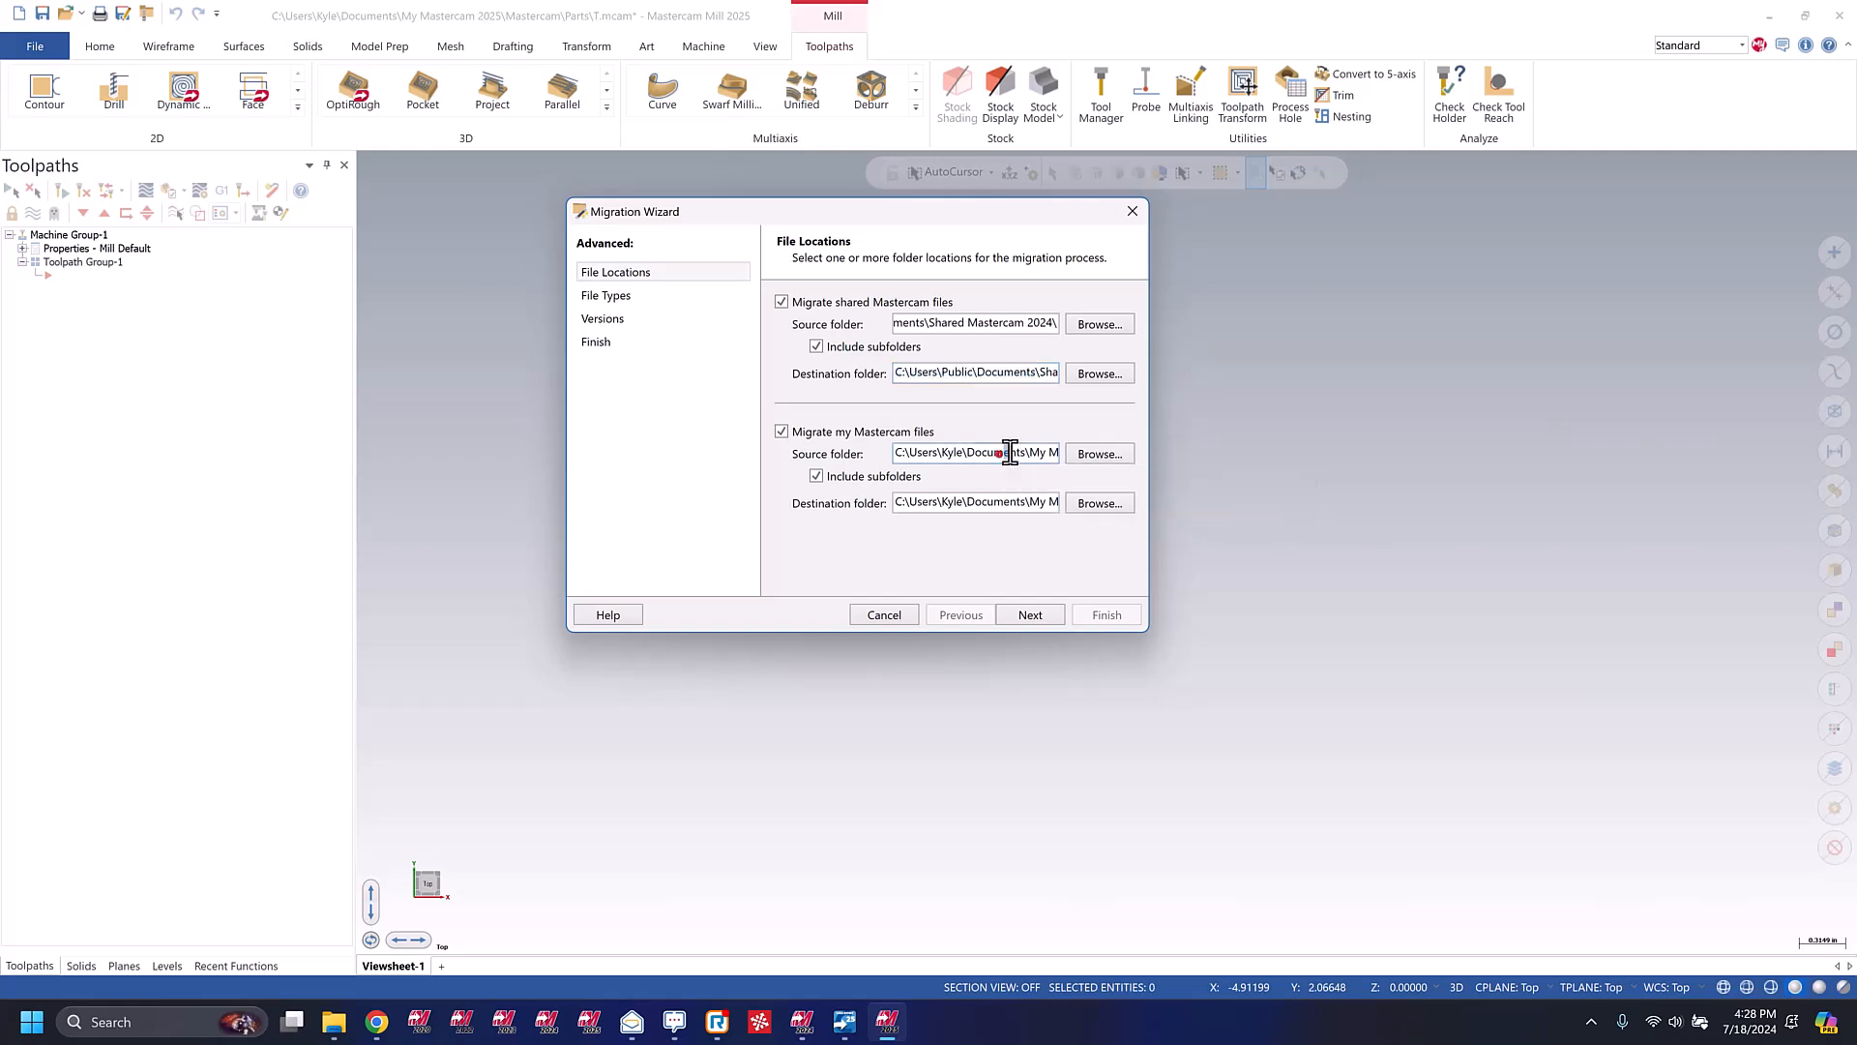
drag(1031, 453, 1072, 465)
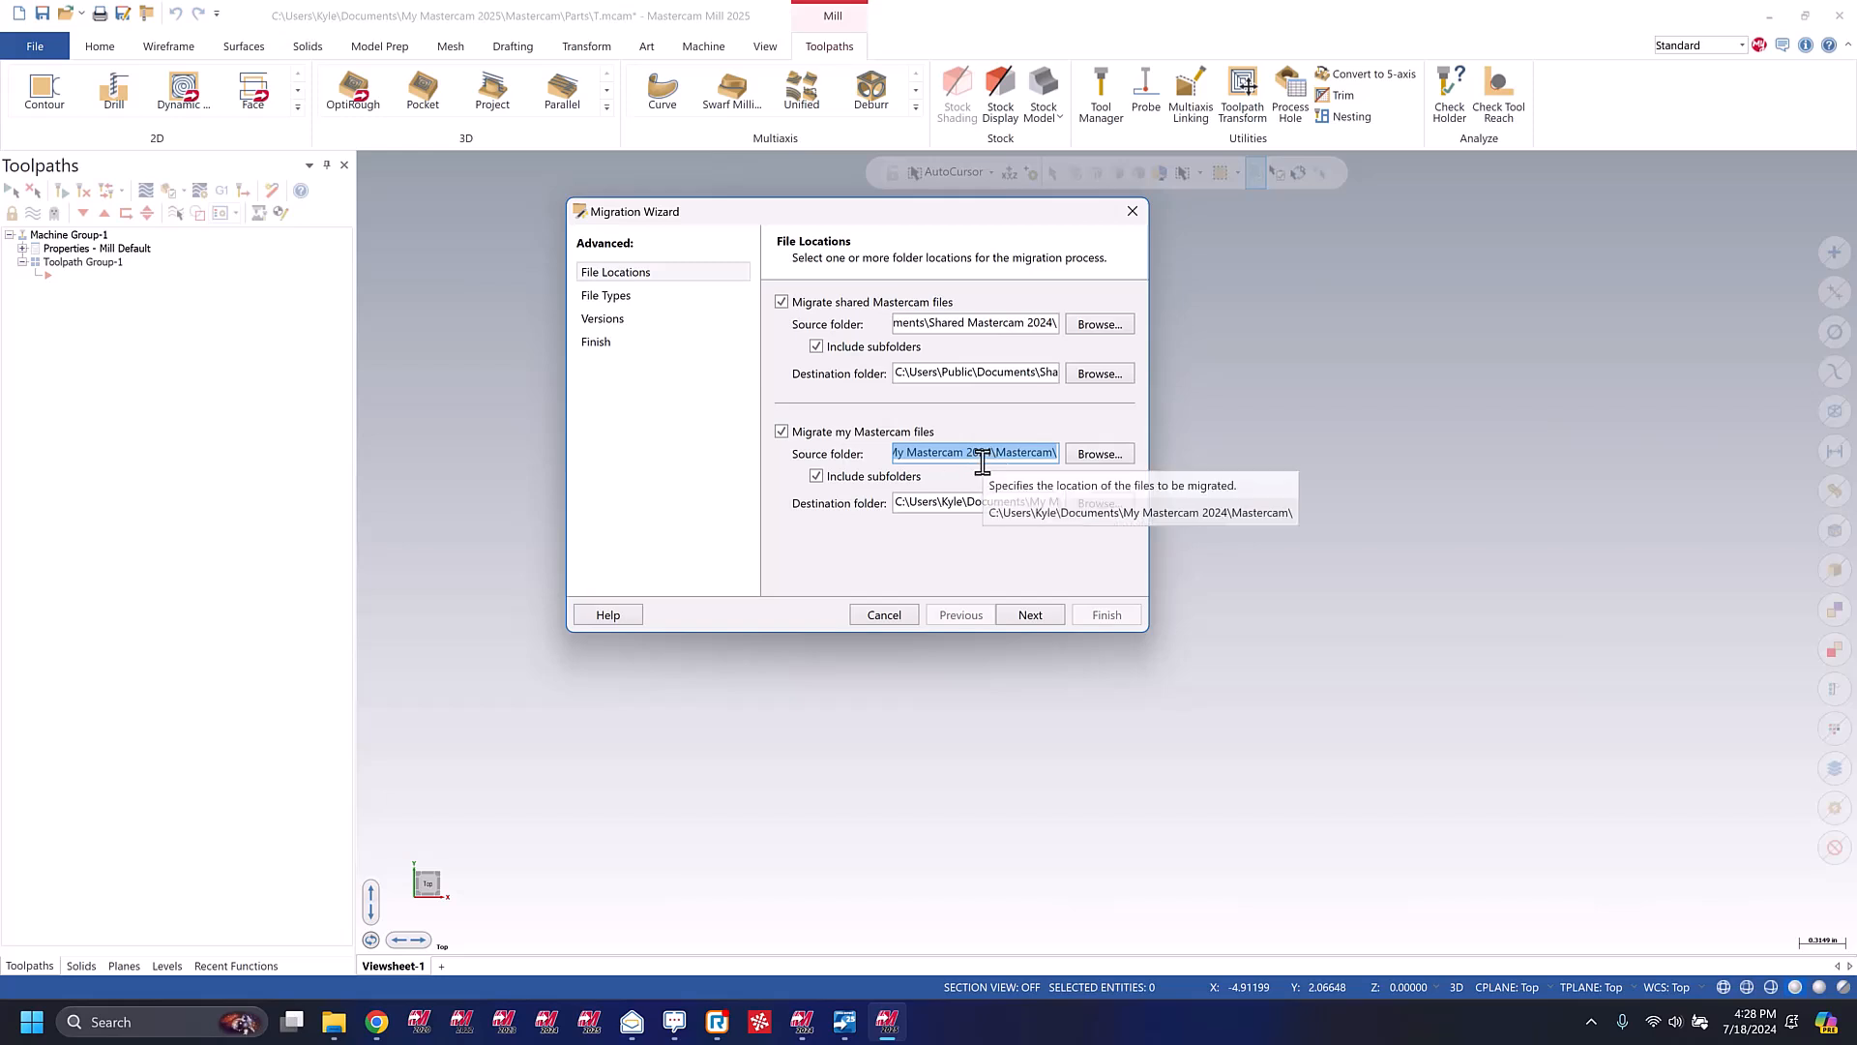
drag(969, 501, 1060, 503)
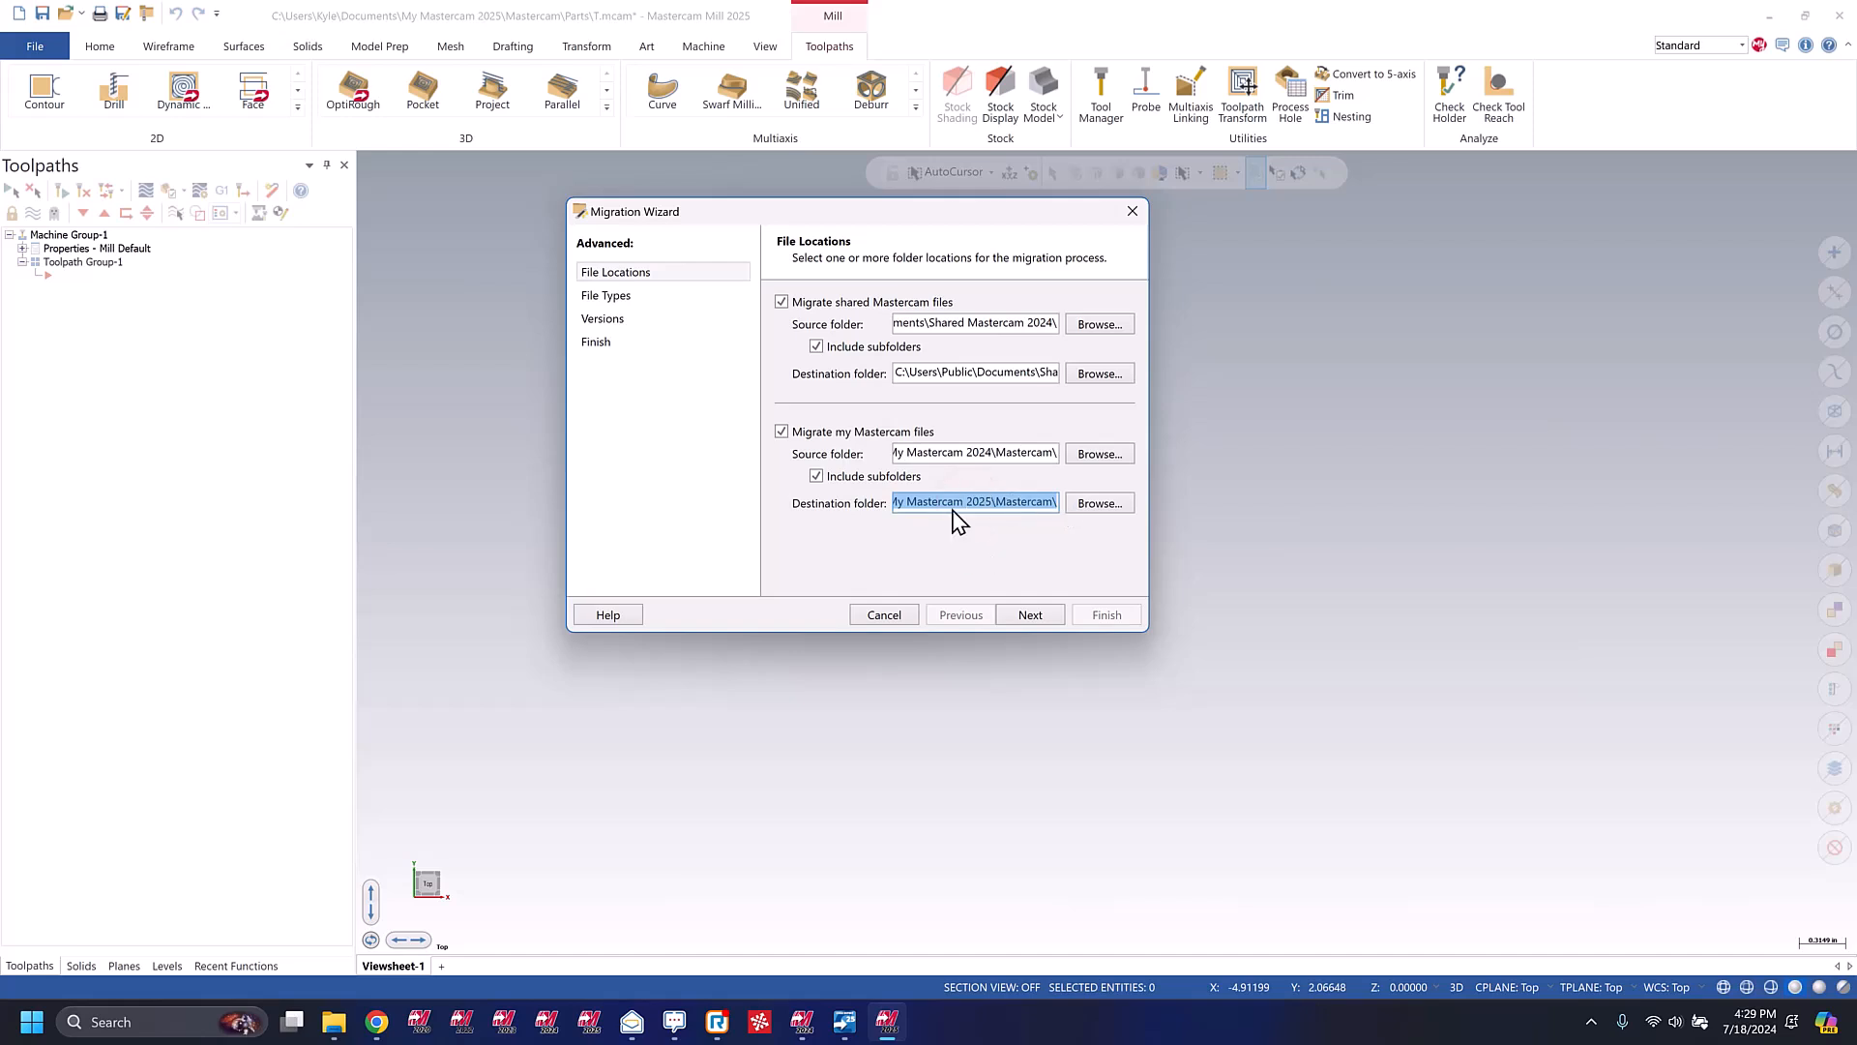
Keep all file types and the versions Mastercam 2024, 2023 and 2022 selected, and start the migration.
click(1030, 615)
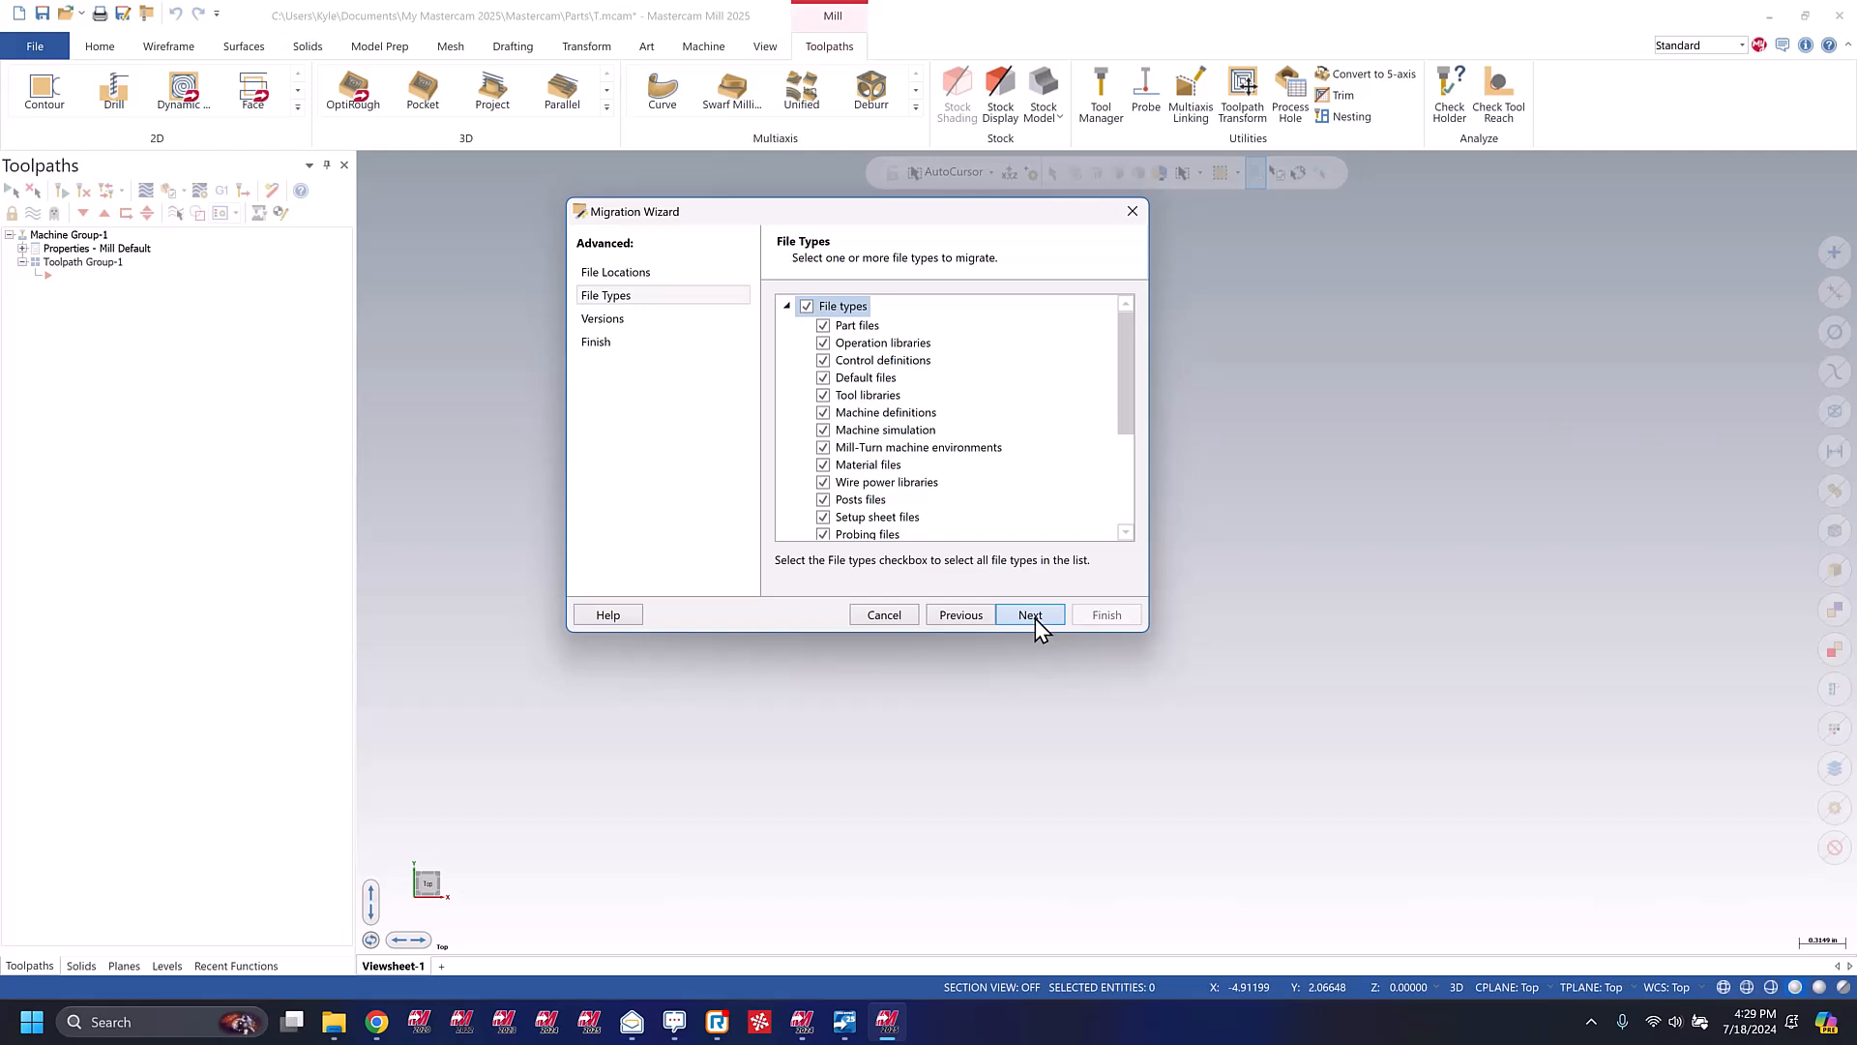
mouse_move(1124, 360)
mouse_down()
mouse_move(1132, 464)
mouse_move(1125, 354)
mouse_up()
drag(1128, 417, 1128, 530)
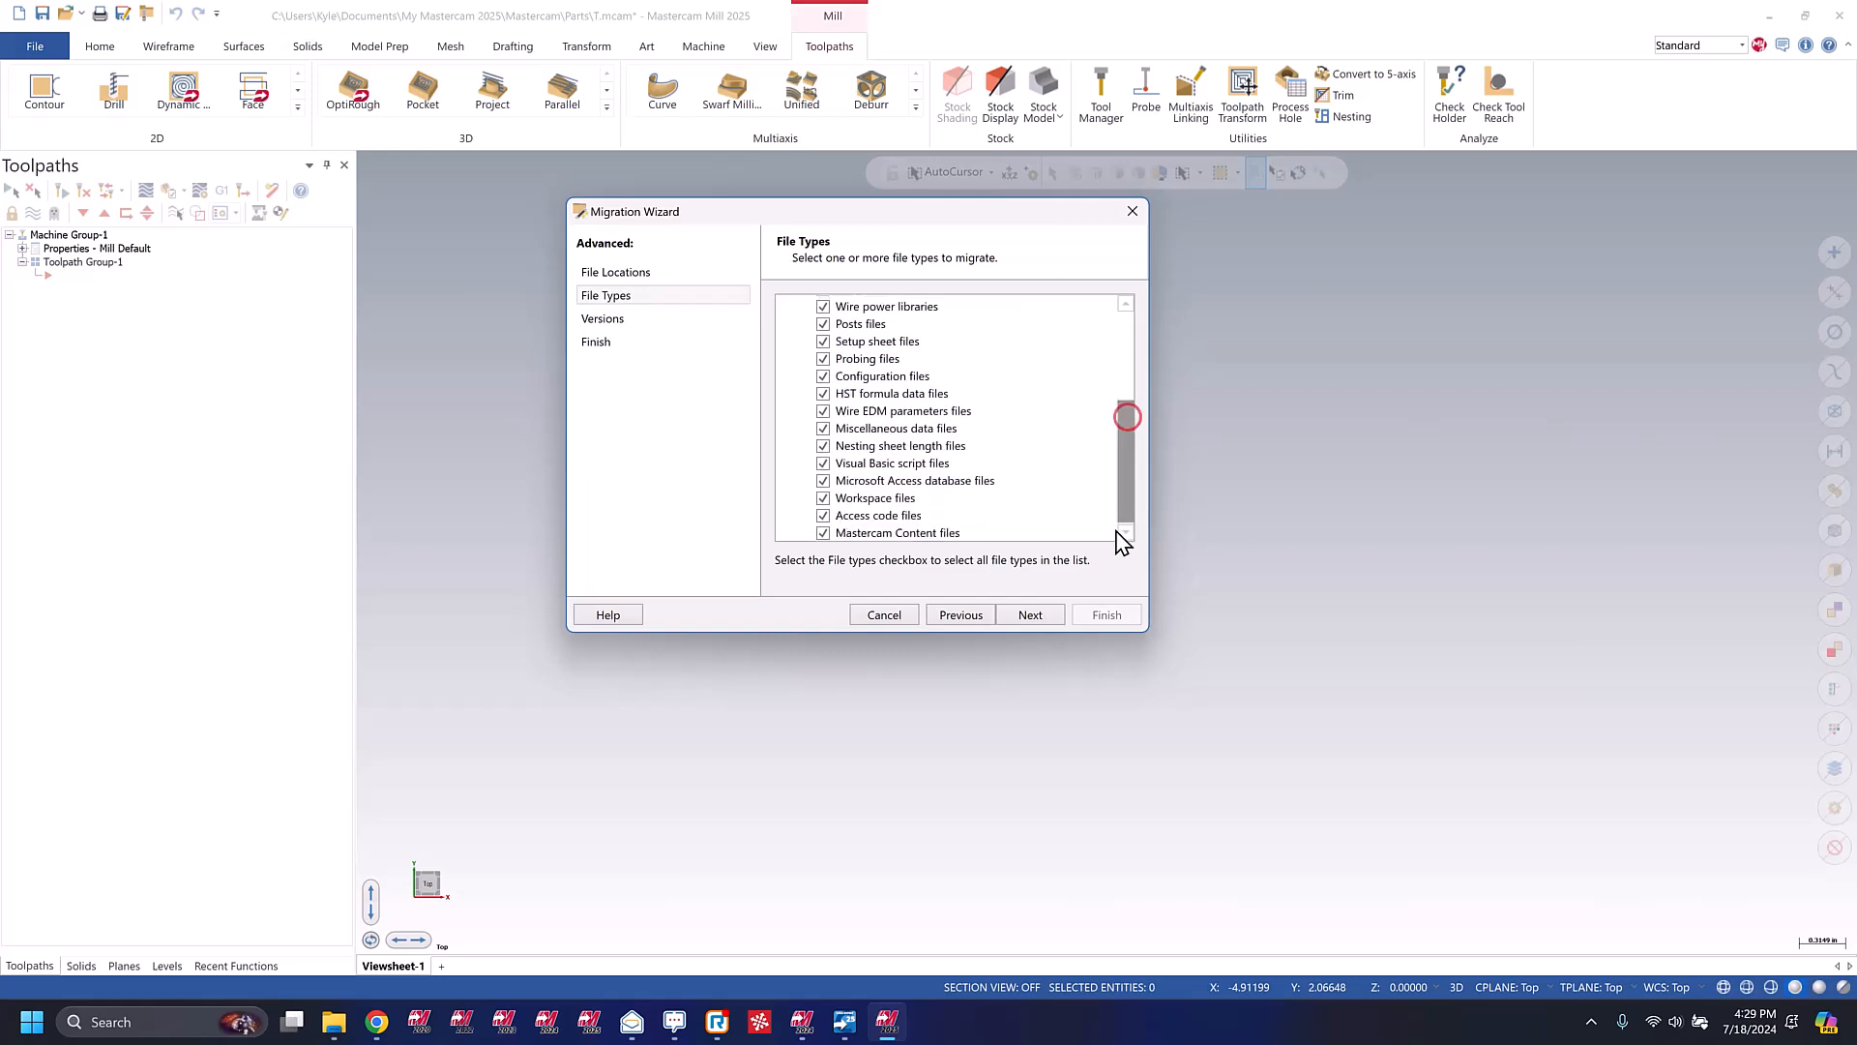
click(1049, 612)
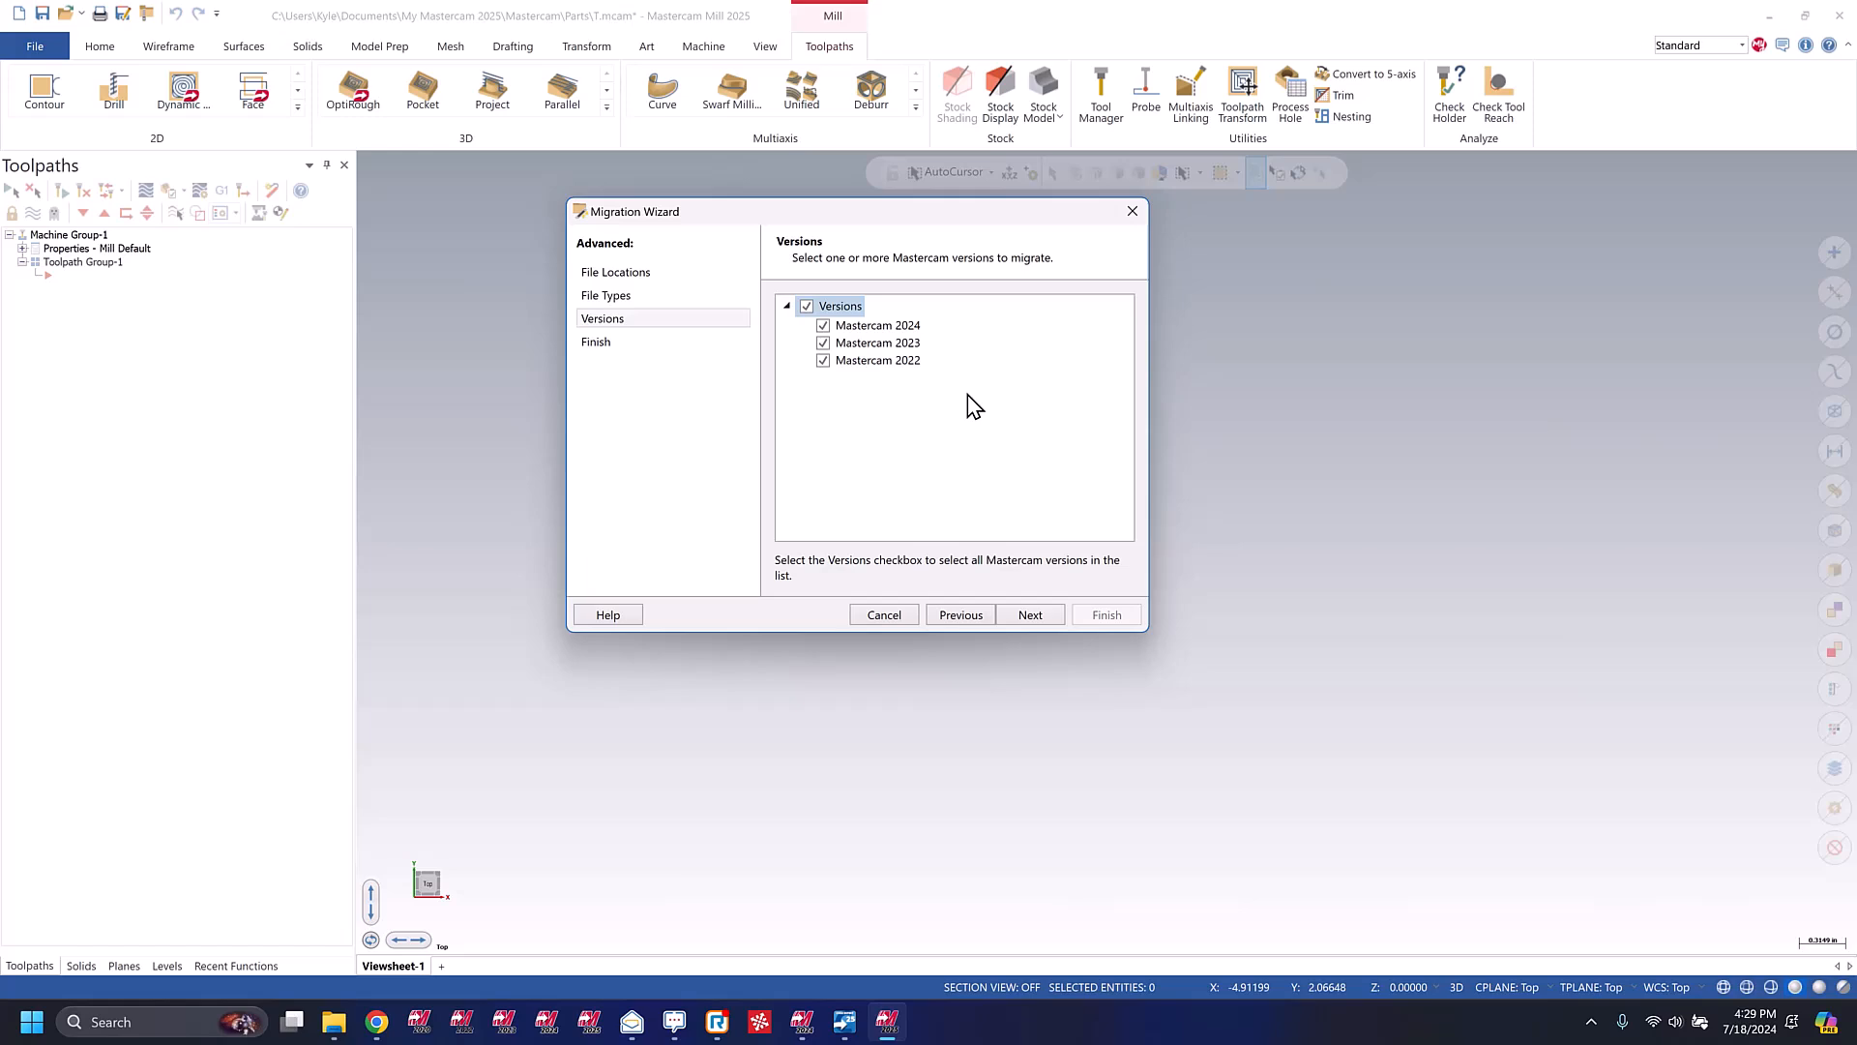
click(1029, 616)
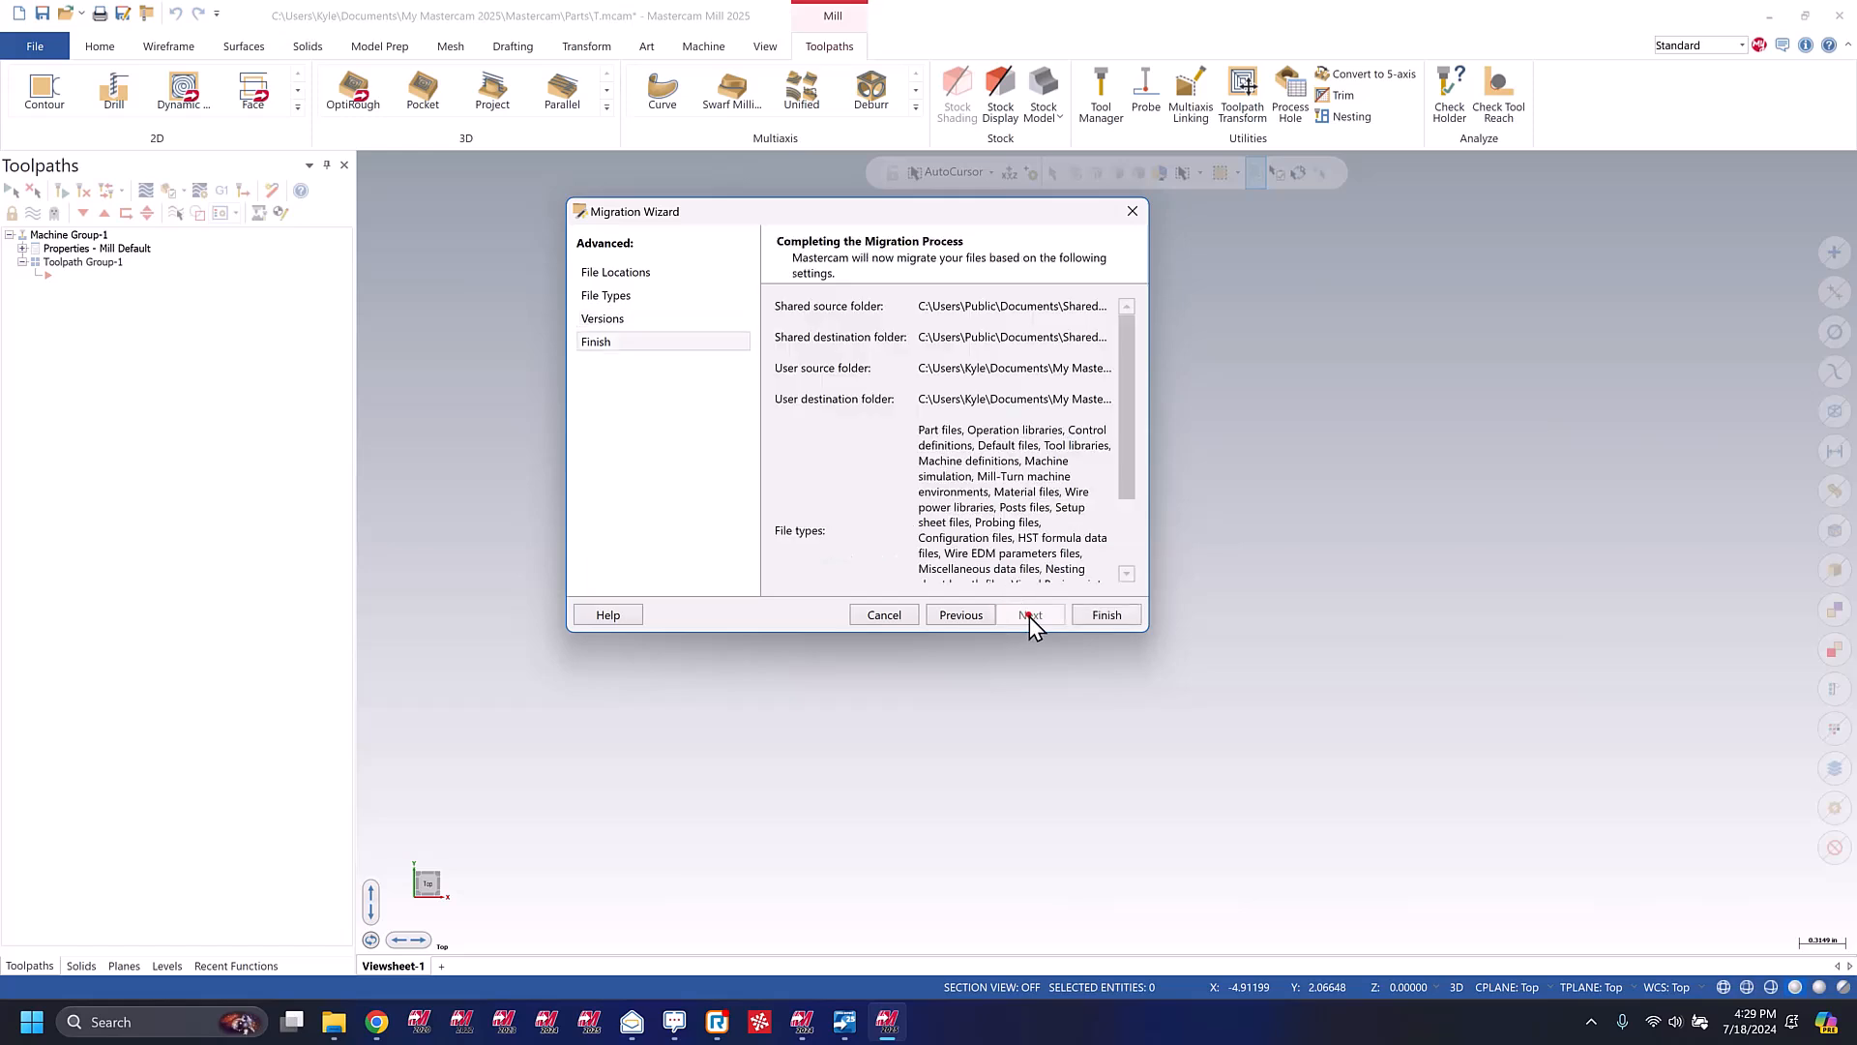
click(1102, 616)
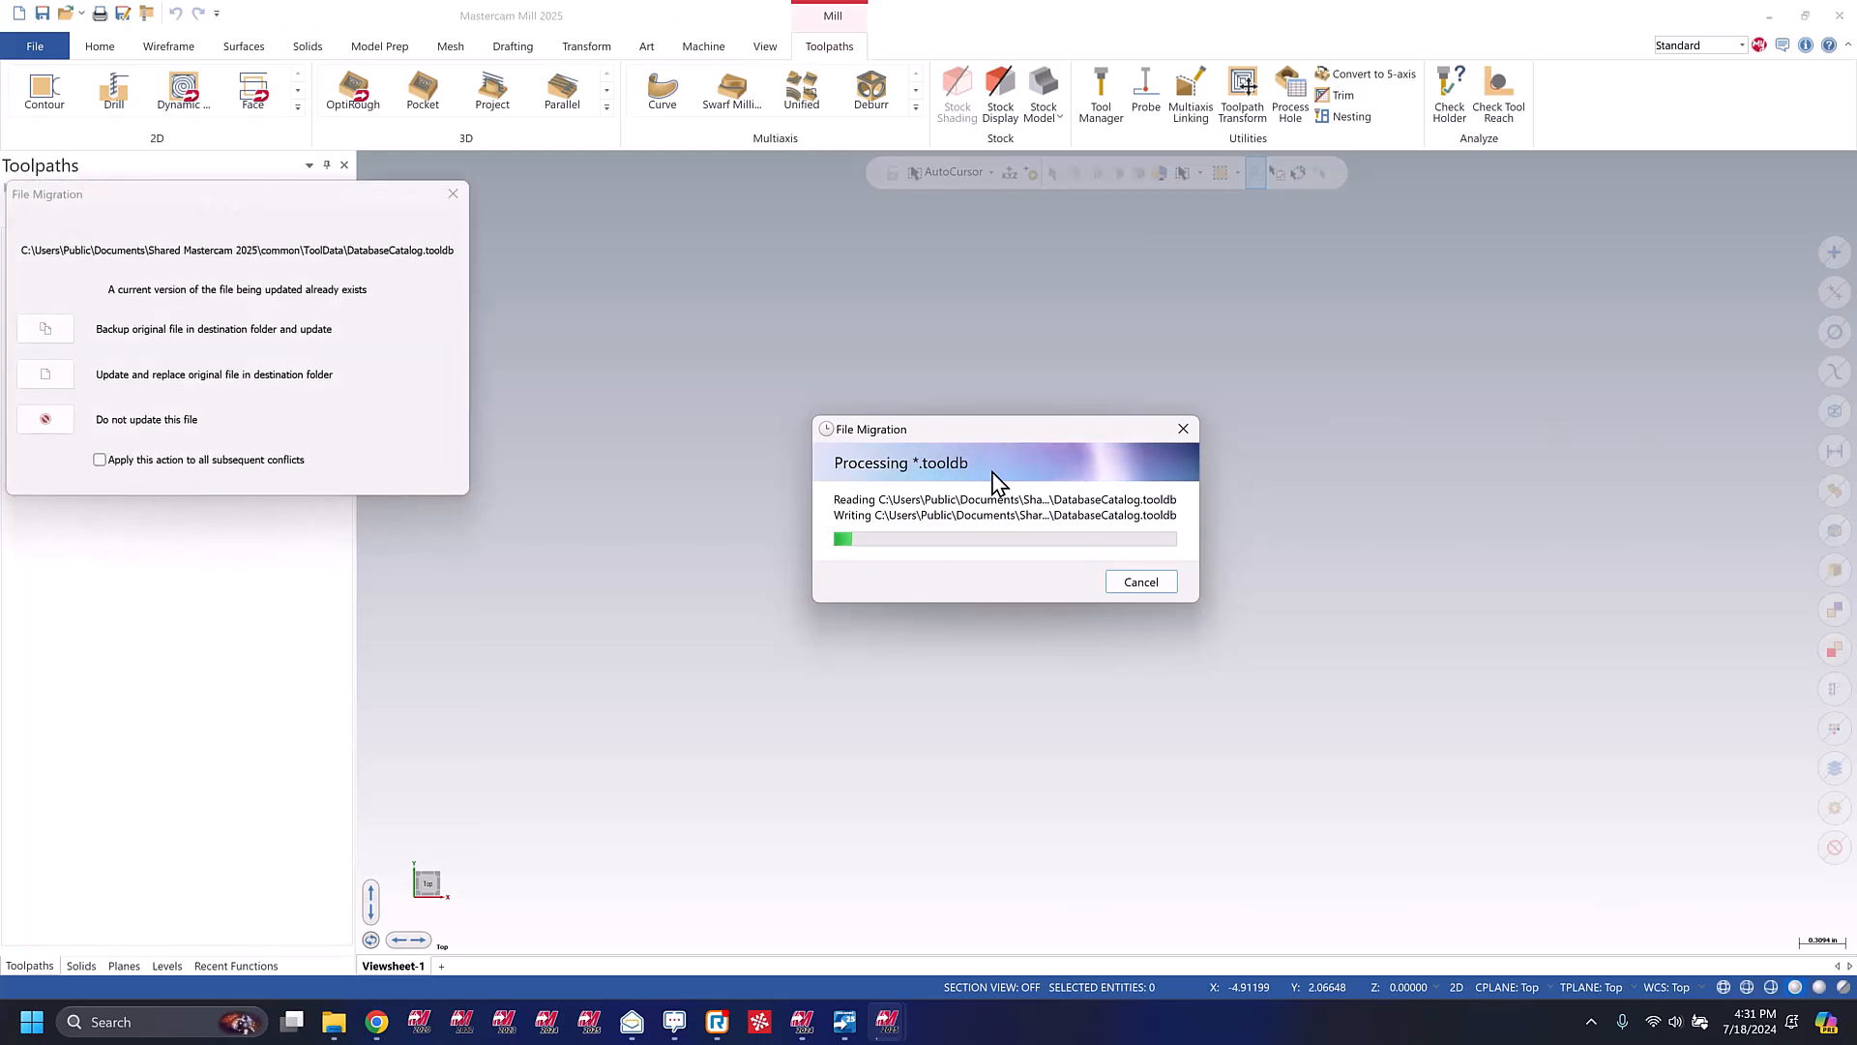
Resolve the DatabaseCatalog.tooldb conflict by updating and replacing the original file, applying this action to all subsequent conflicts.
drag(263, 203, 516, 255)
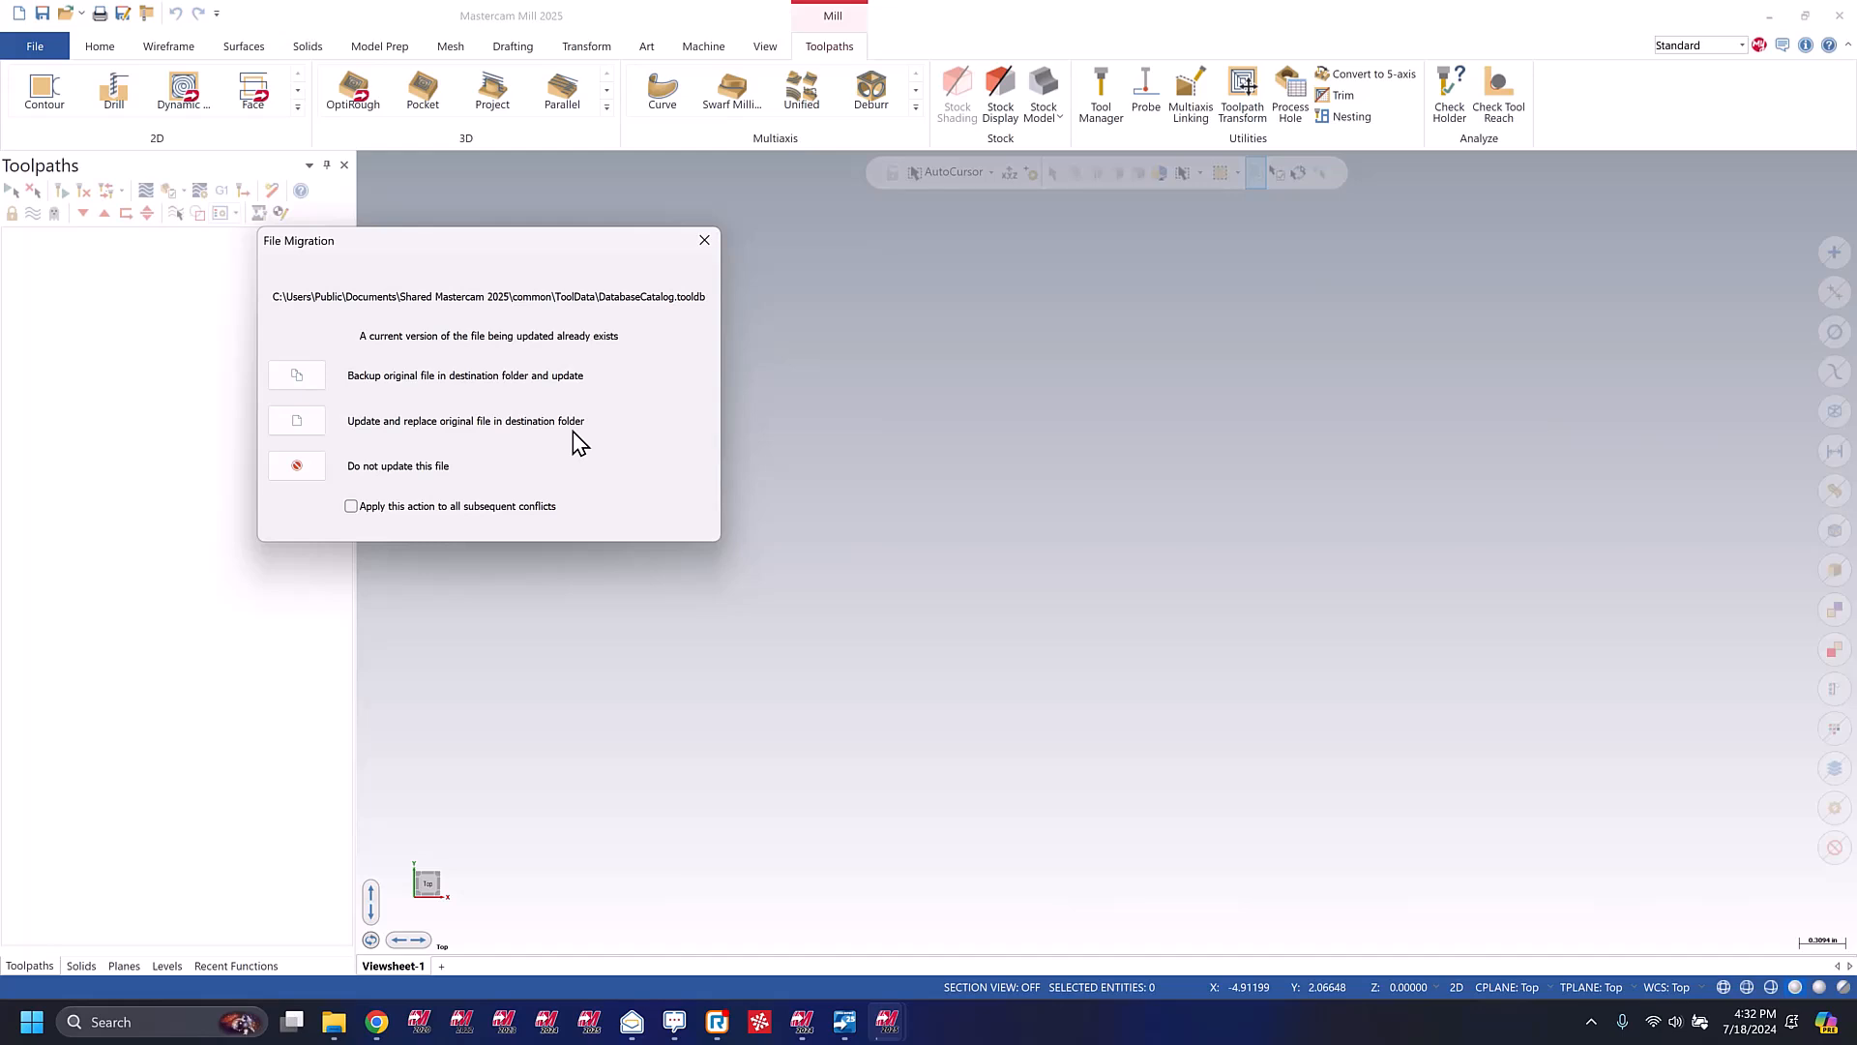
click(351, 507)
click(303, 431)
Return to the file migration, view its results in the Mastercam Event Log and close the log.
mouse_move(888, 1018)
click(951, 928)
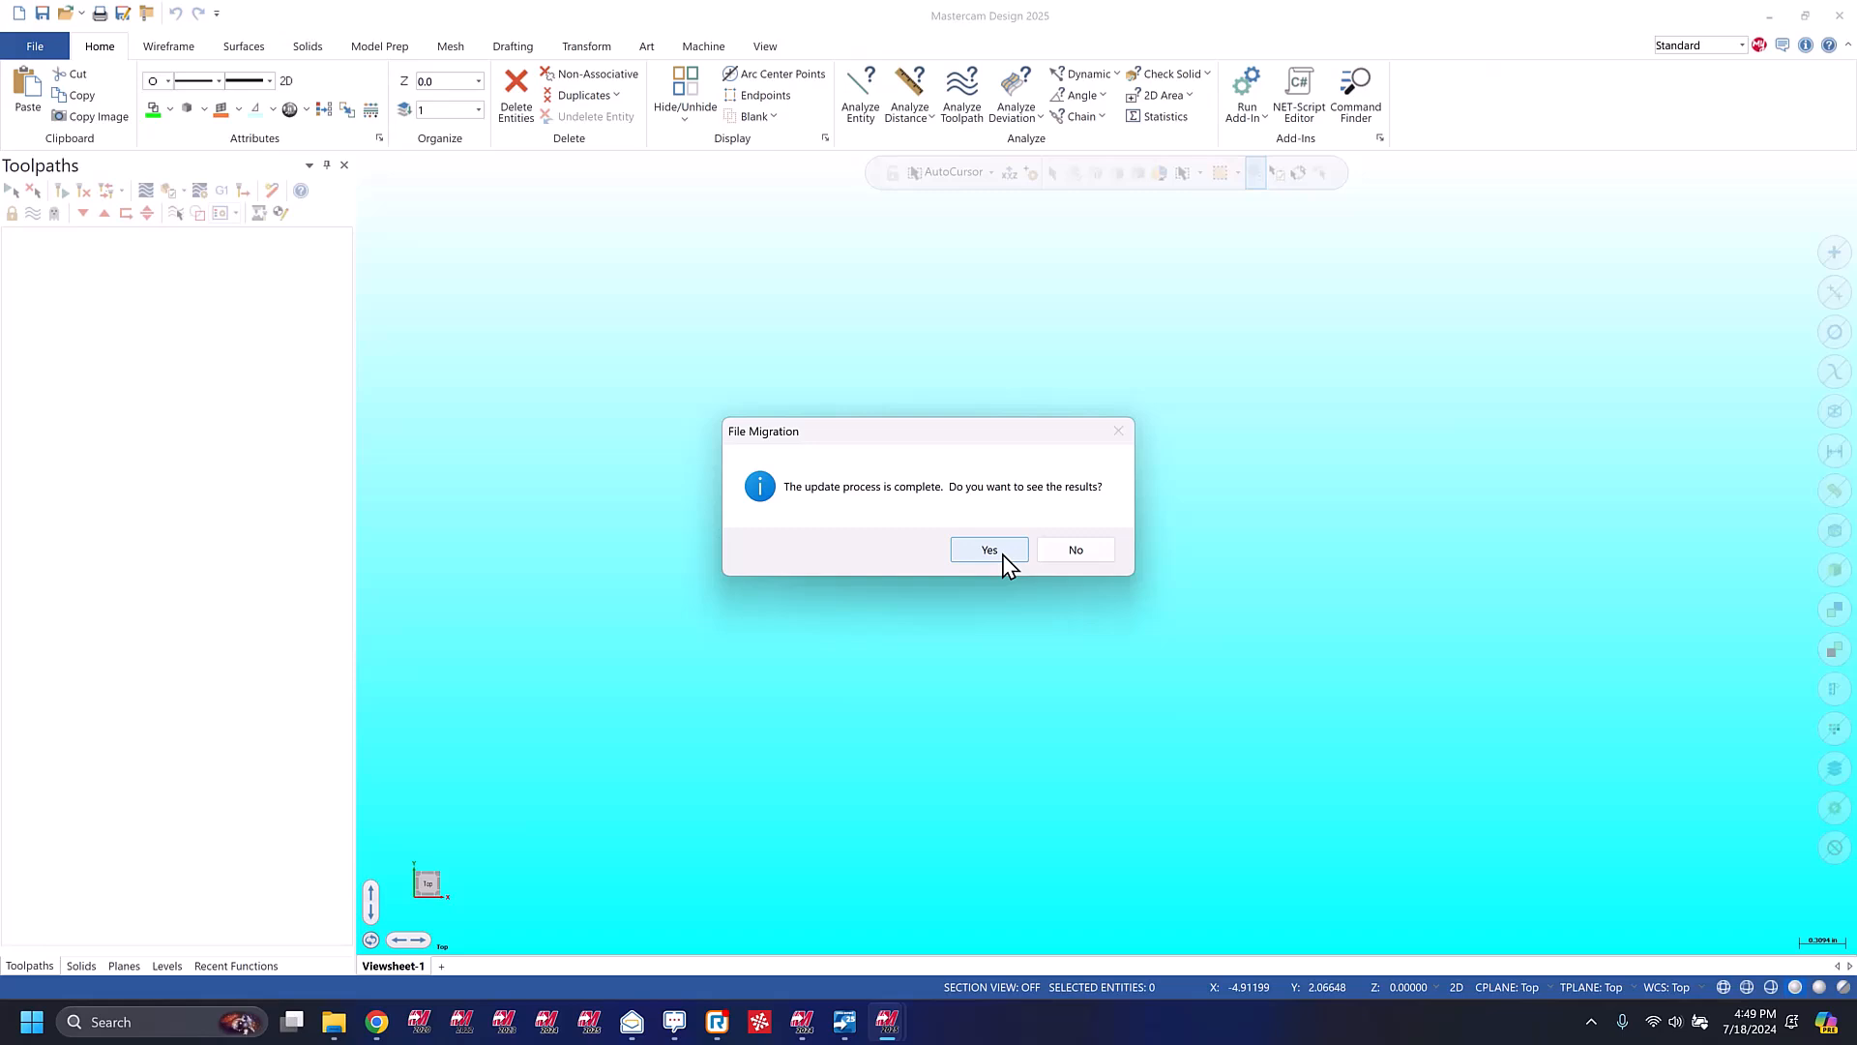
click(996, 552)
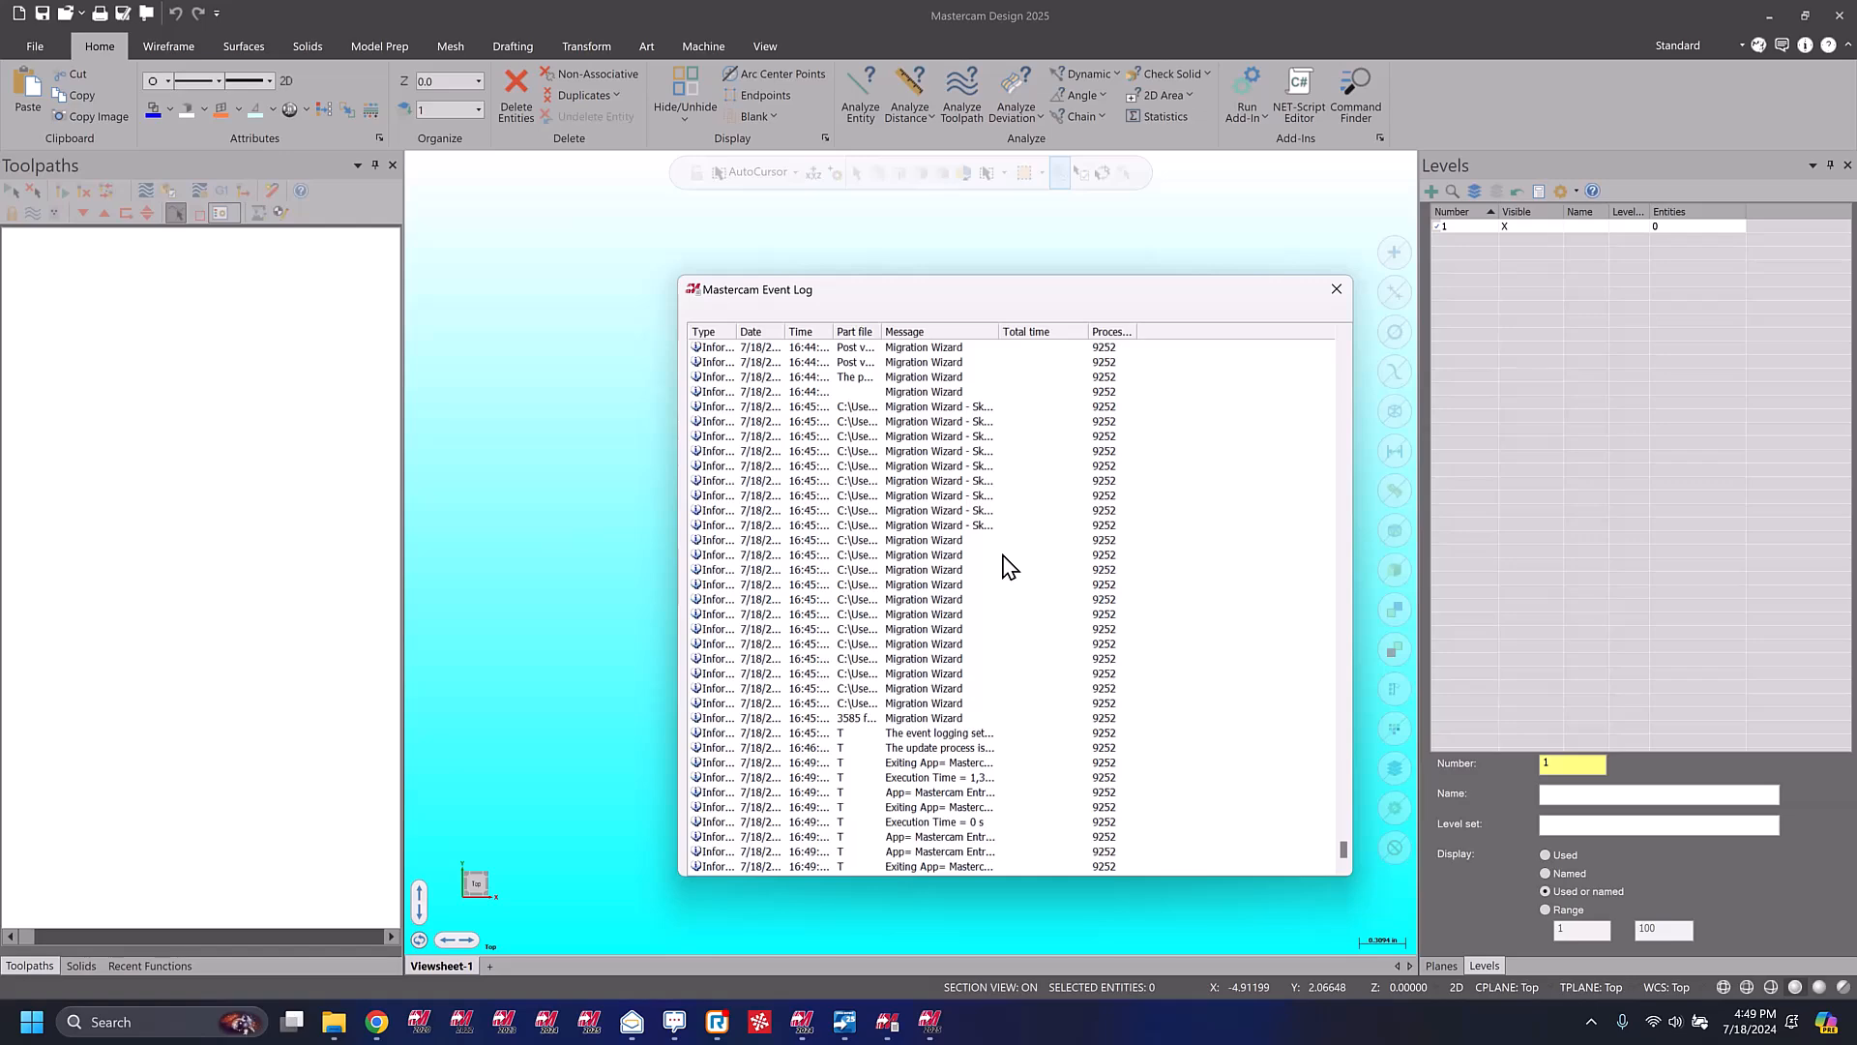
click(1335, 289)
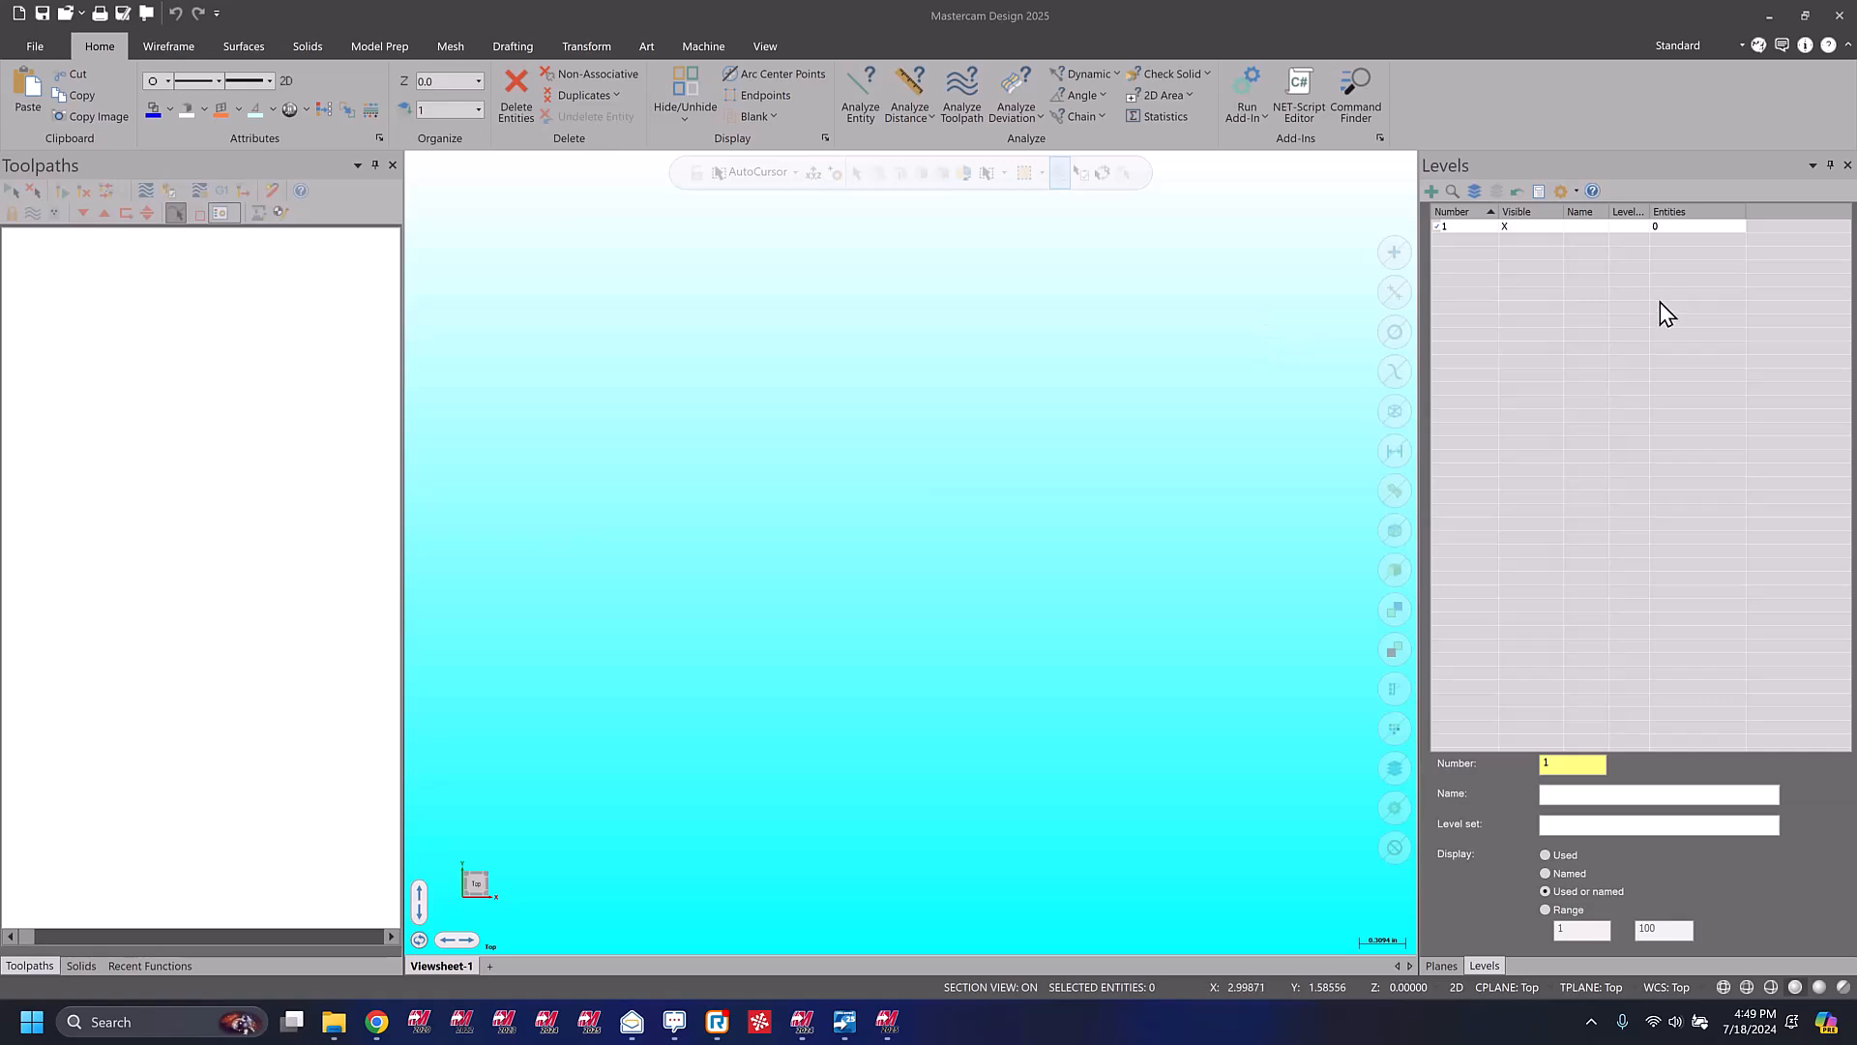
Review the migrated machine definitions for Mill, Lathe, Mill-Turn, Wire and Router.
click(711, 45)
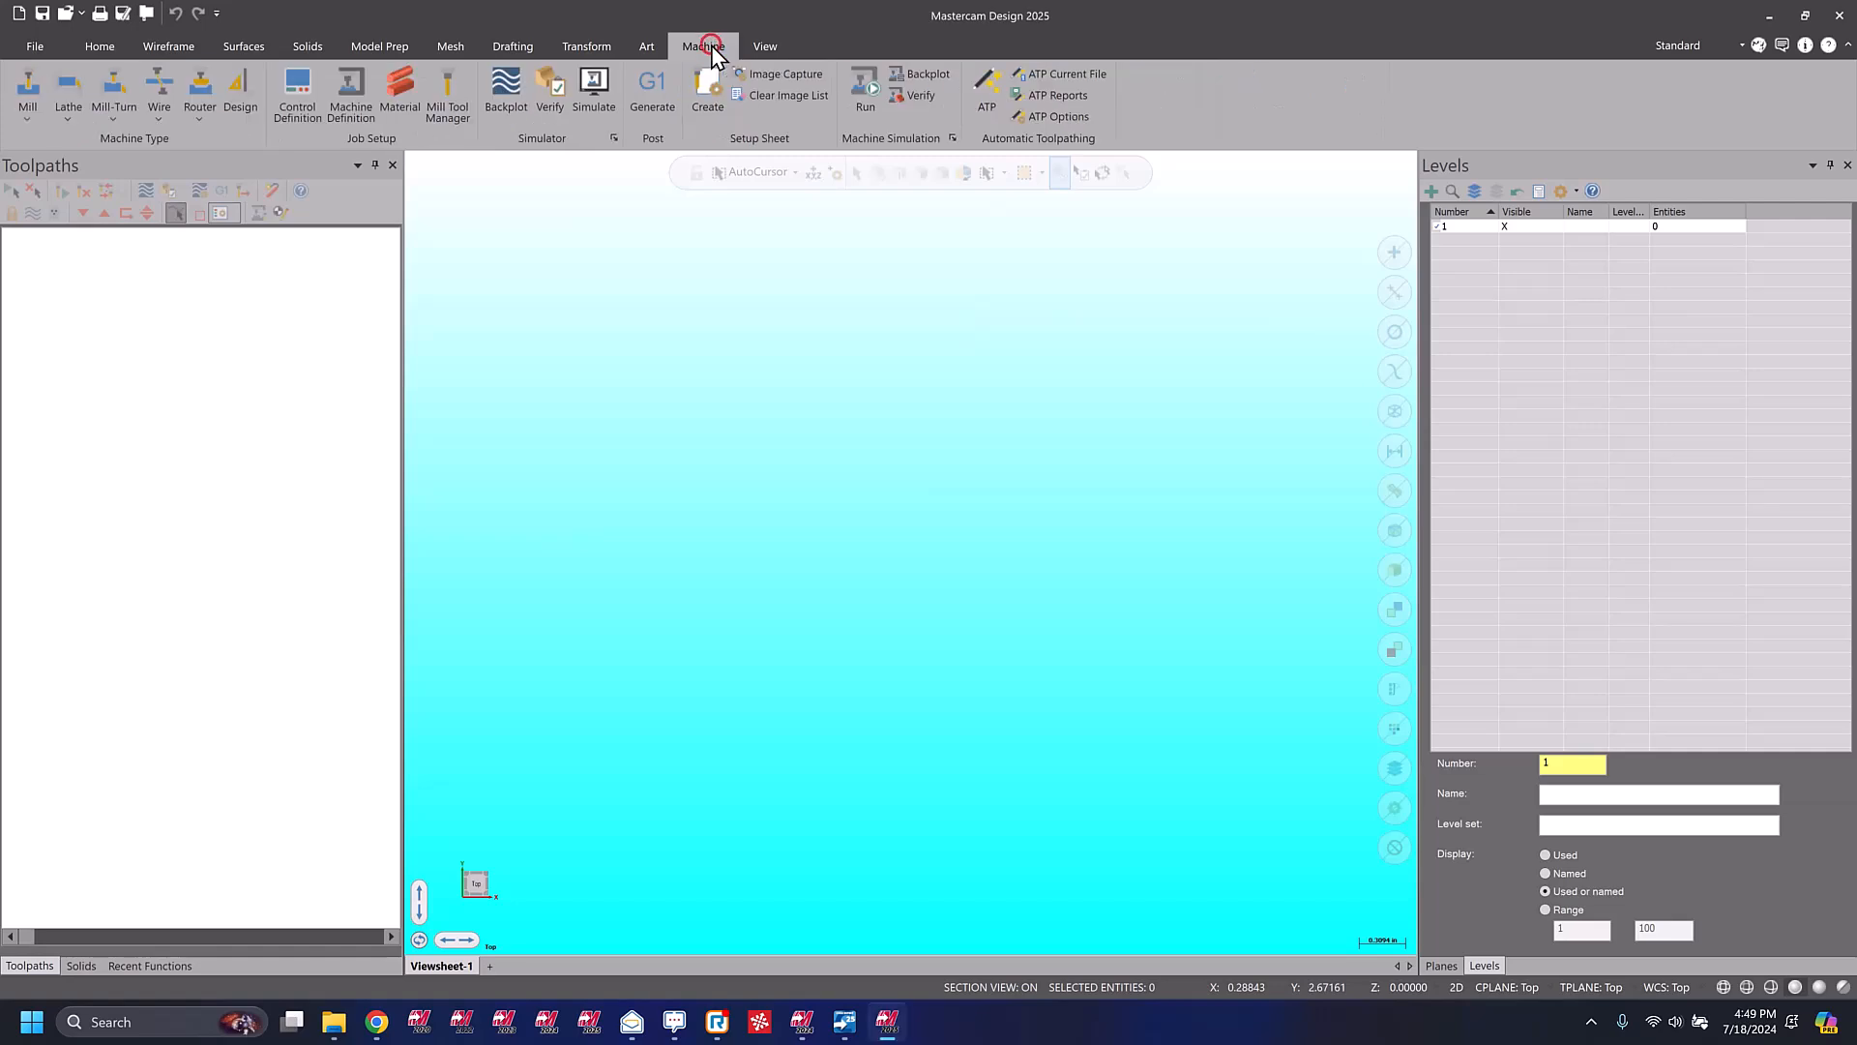
click(27, 121)
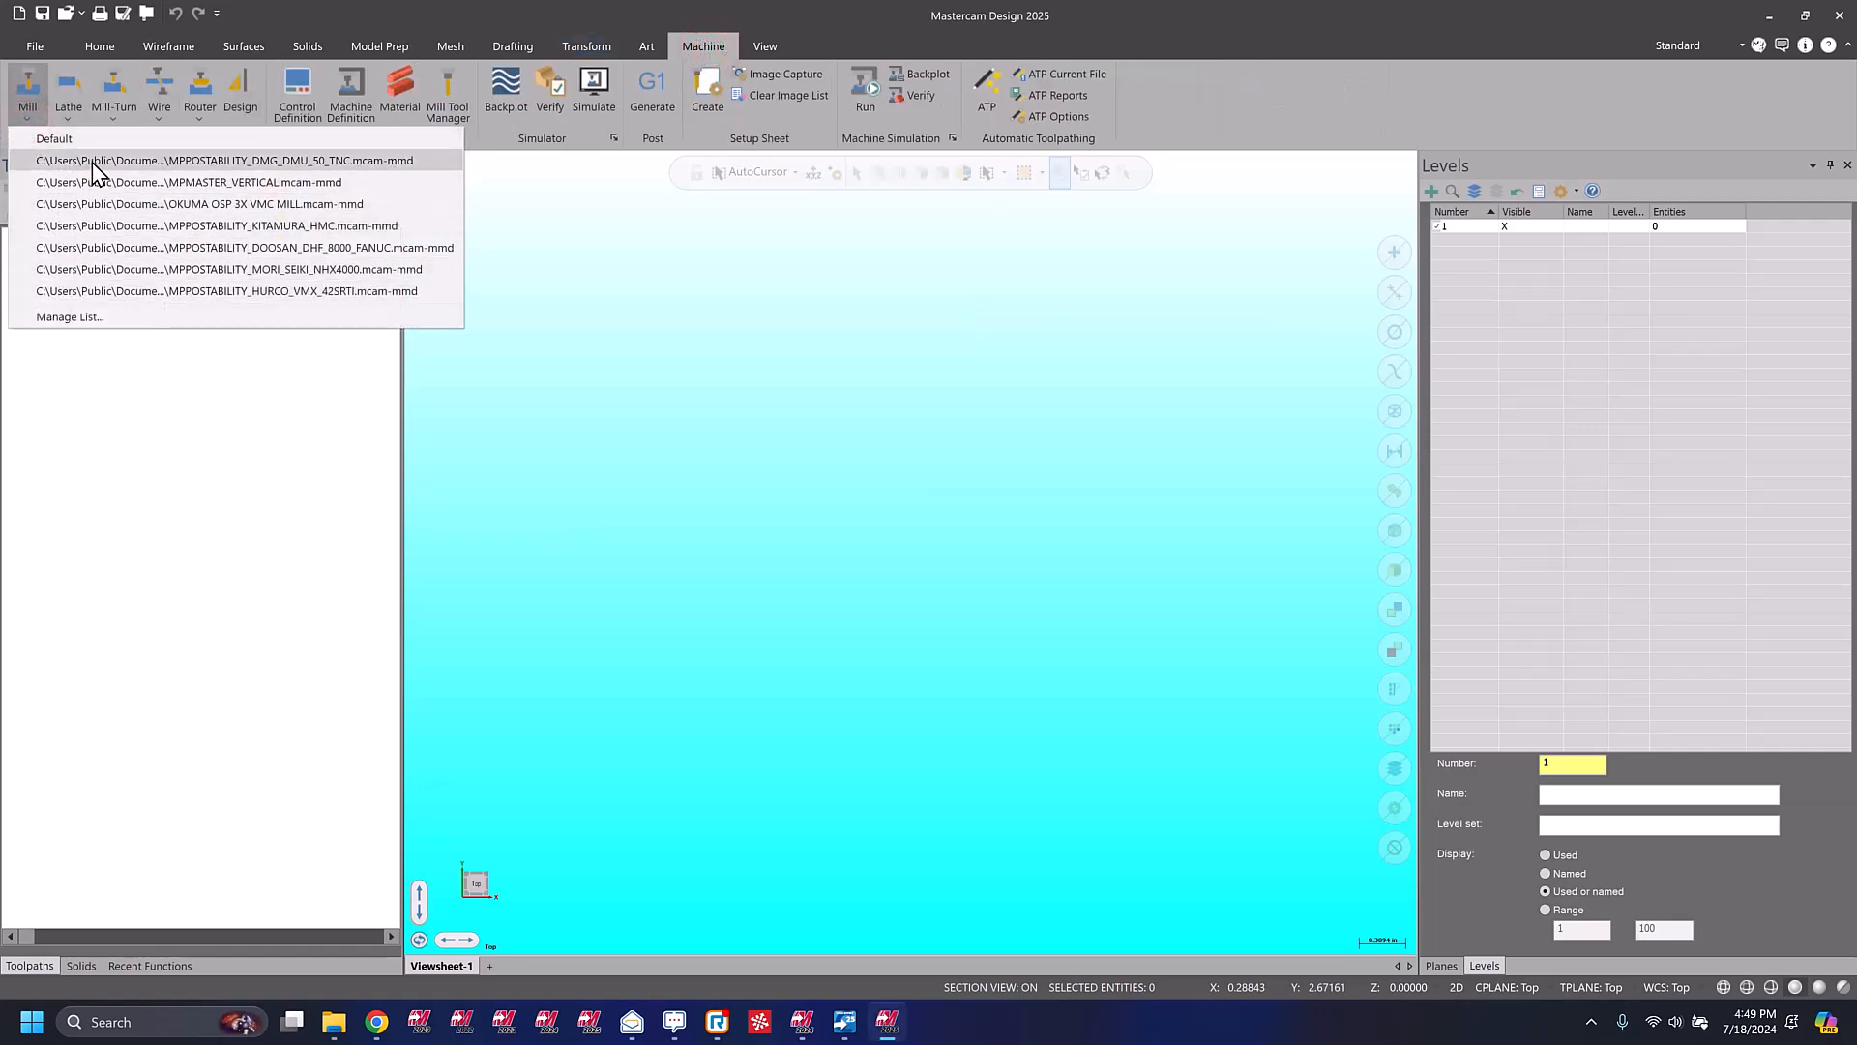
click(71, 116)
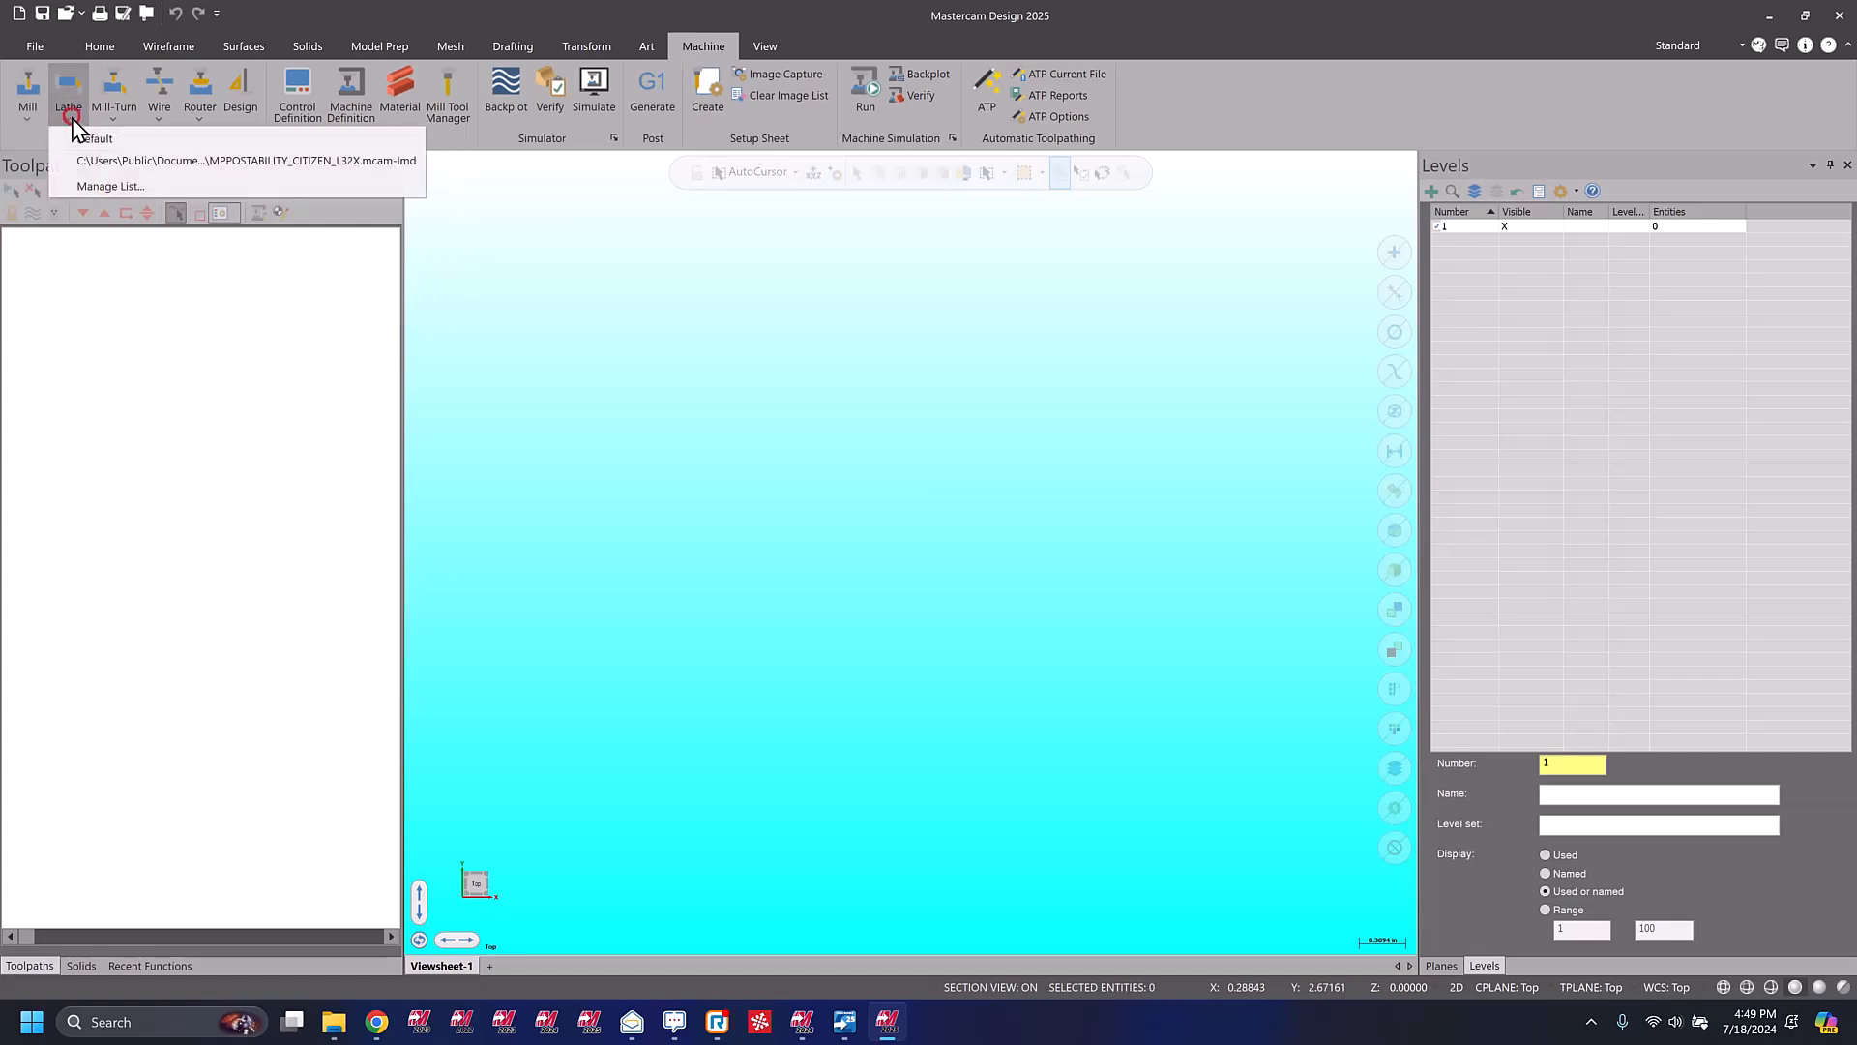
click(113, 120)
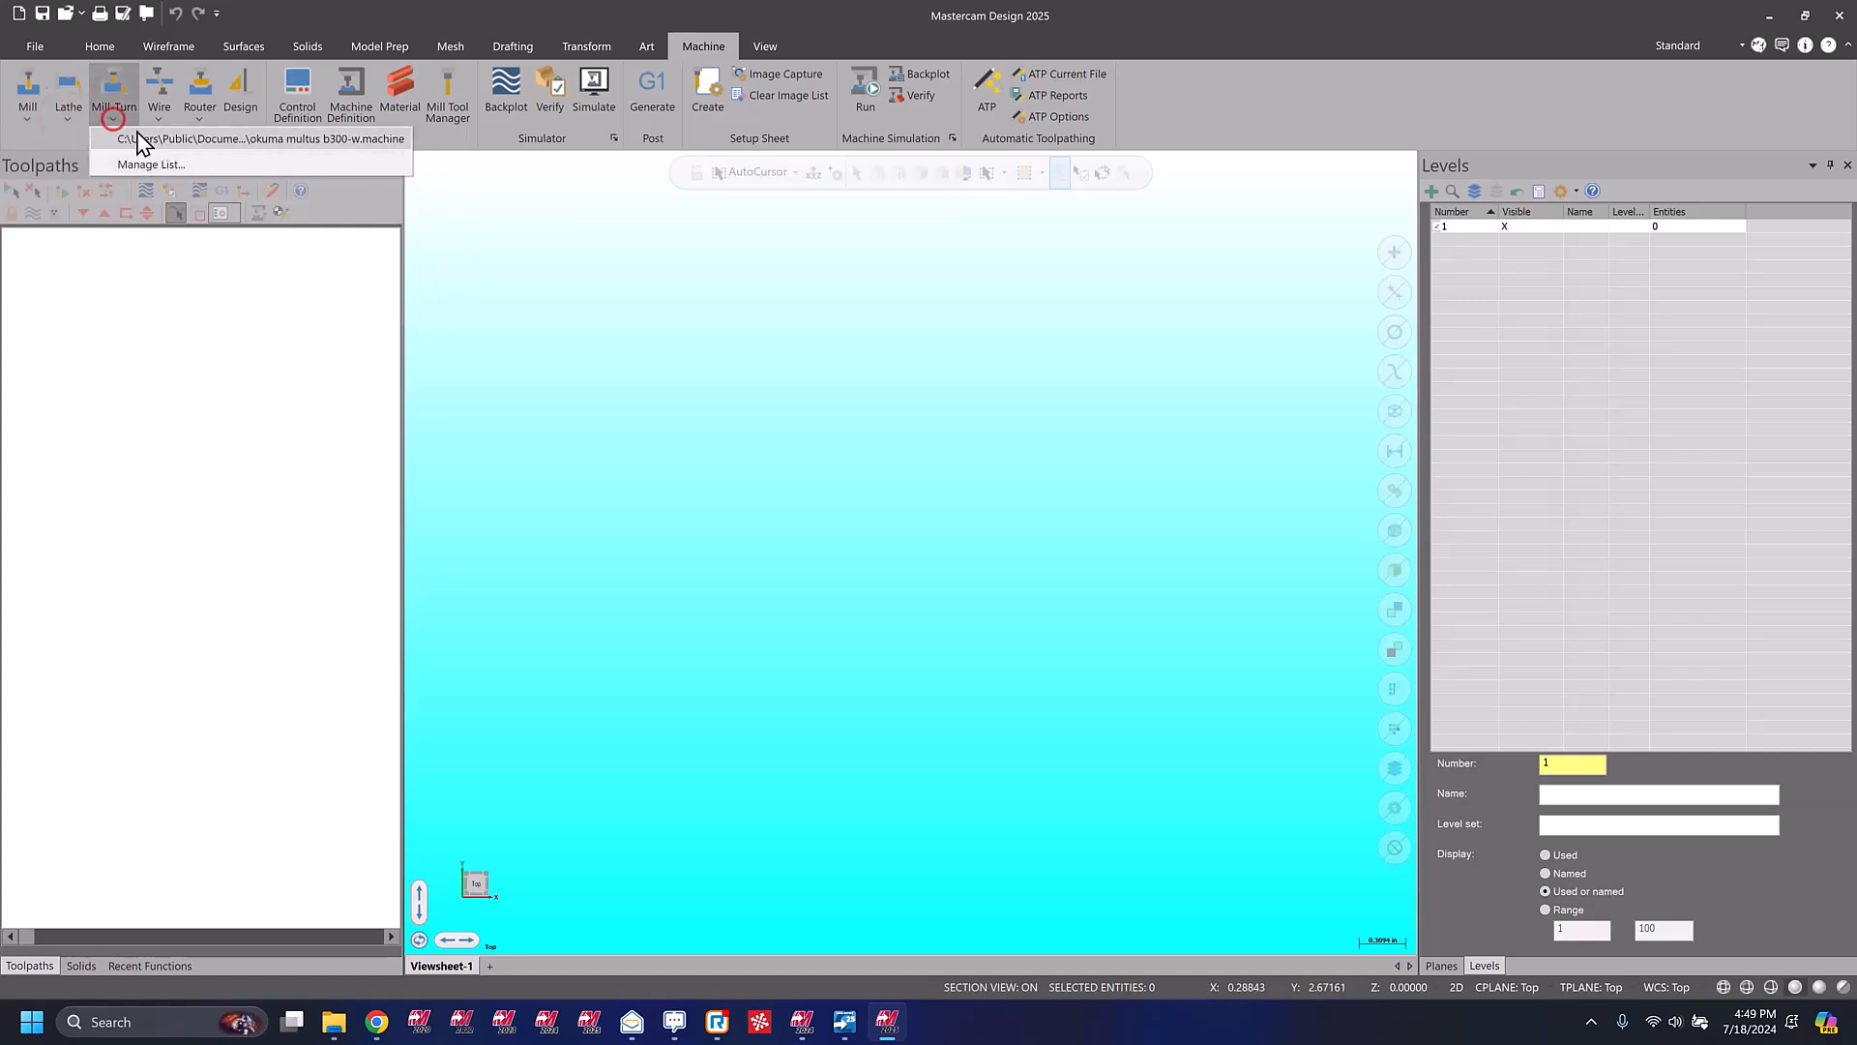
click(156, 118)
click(201, 120)
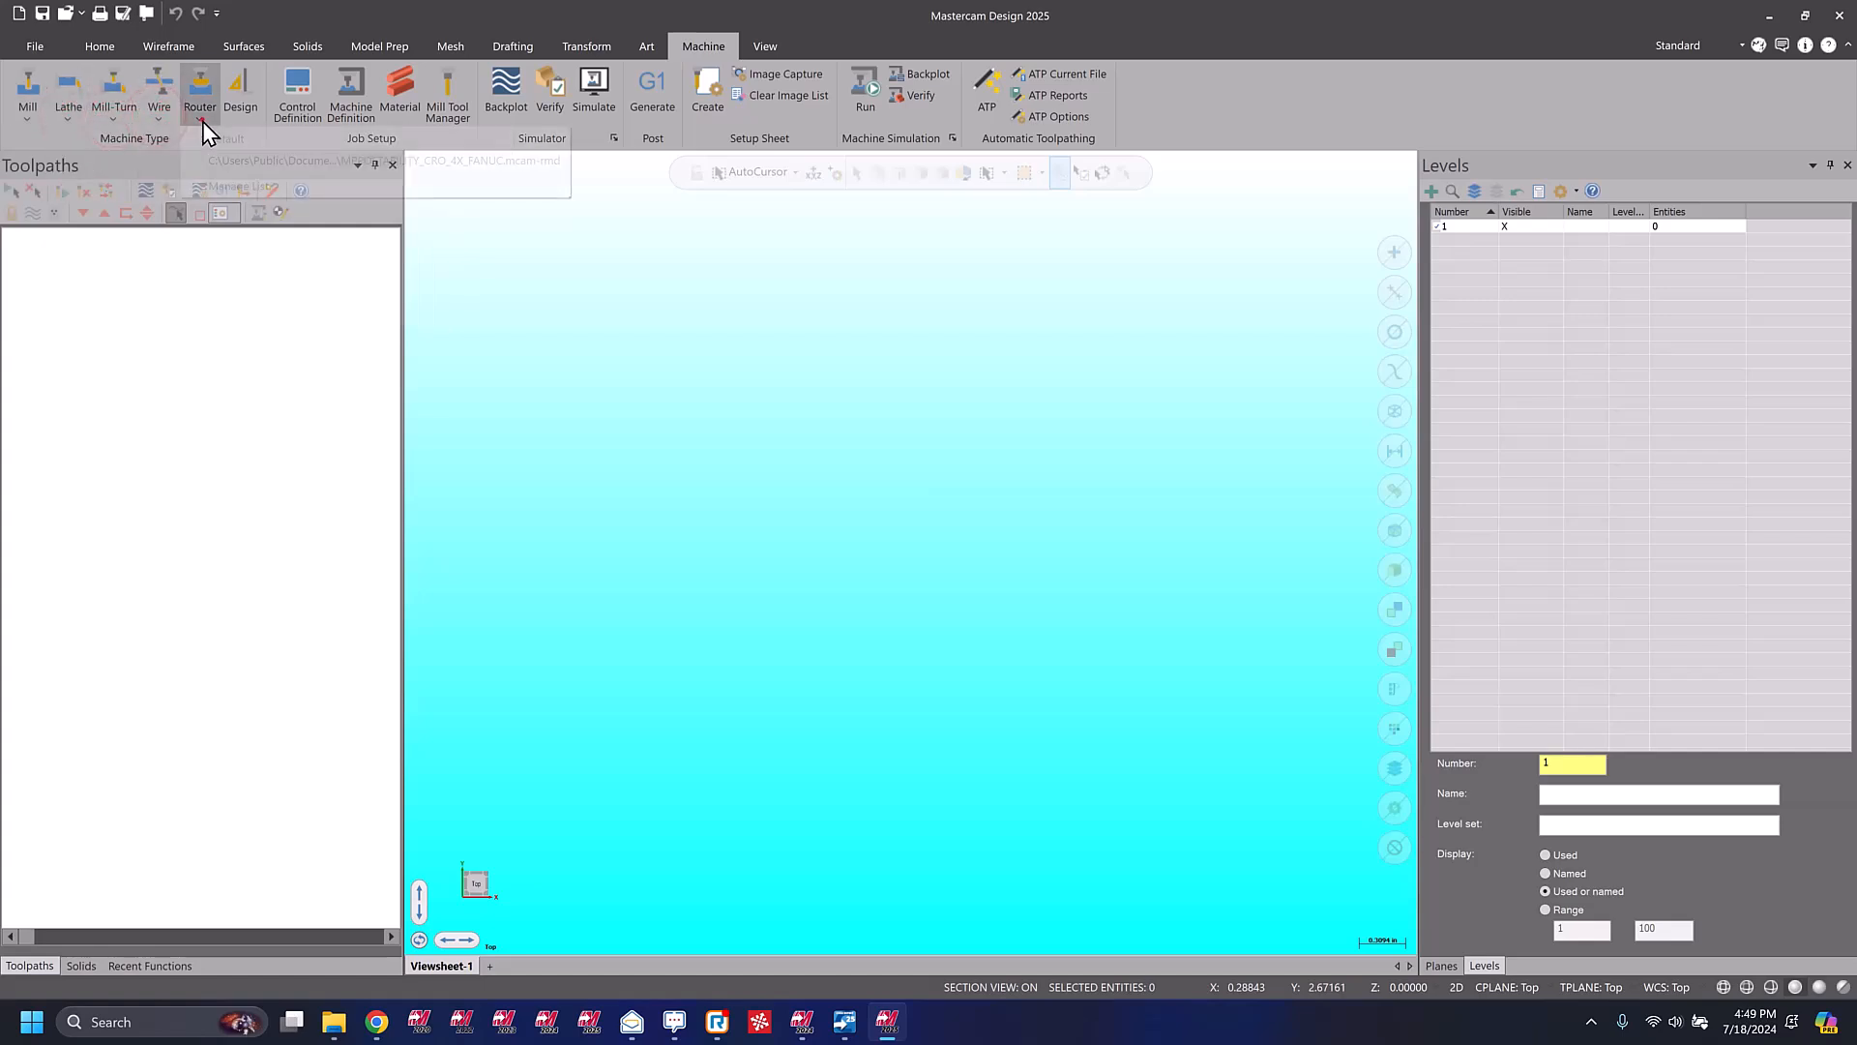
Create a default mill machine group, review the migrated tool libraries through the Tool Manager, and open the Mill_Inch library.
click(27, 122)
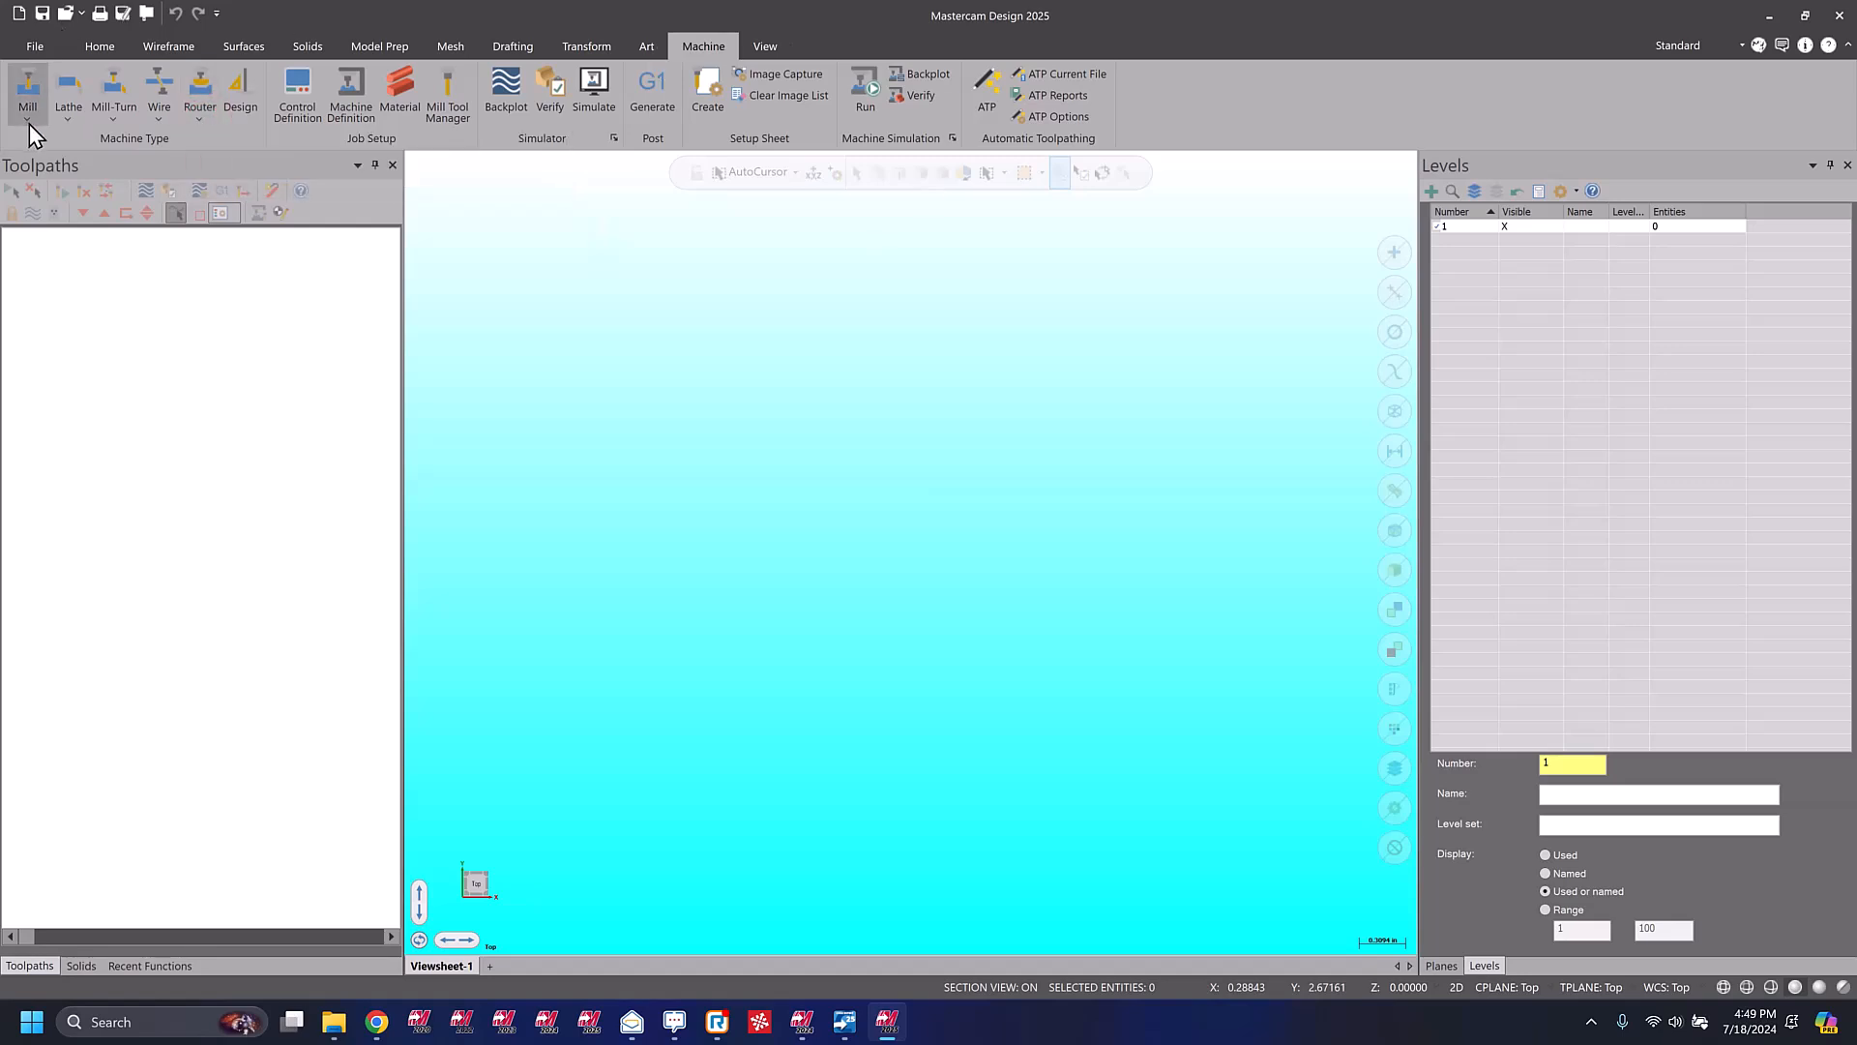
click(39, 144)
click(1102, 97)
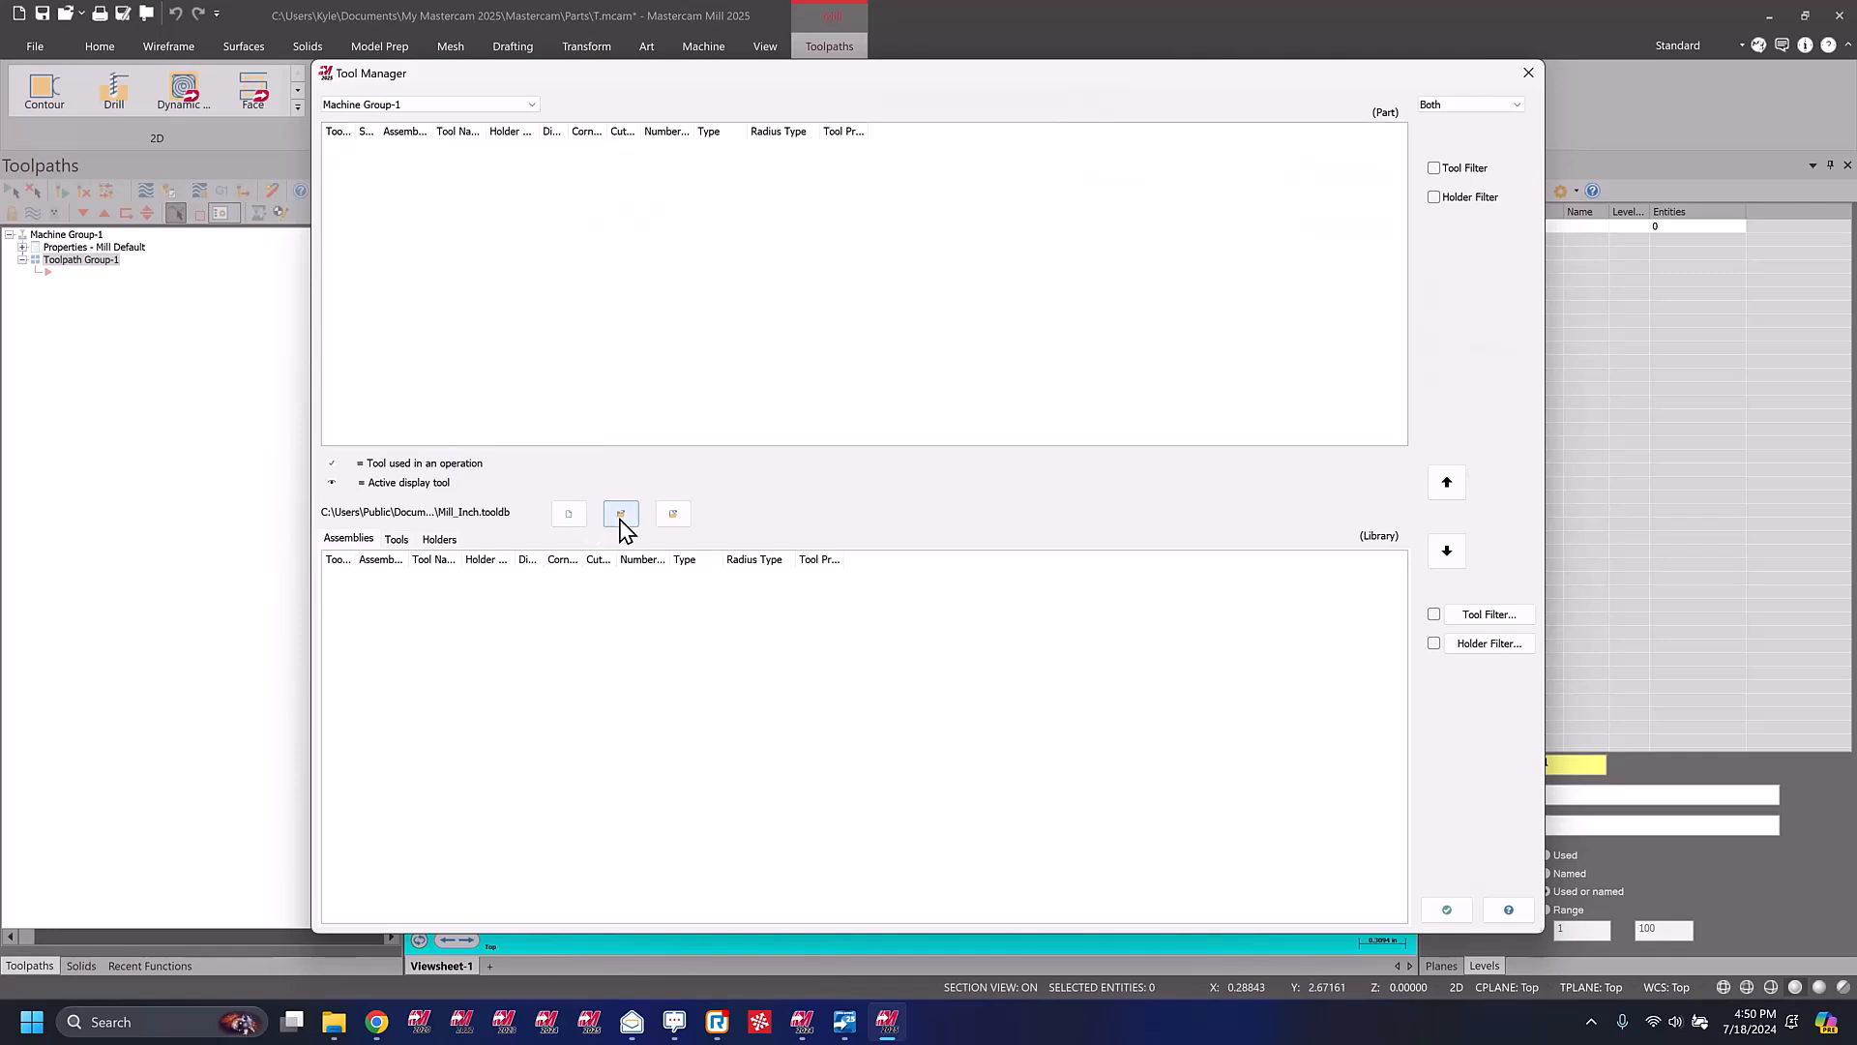
click(621, 514)
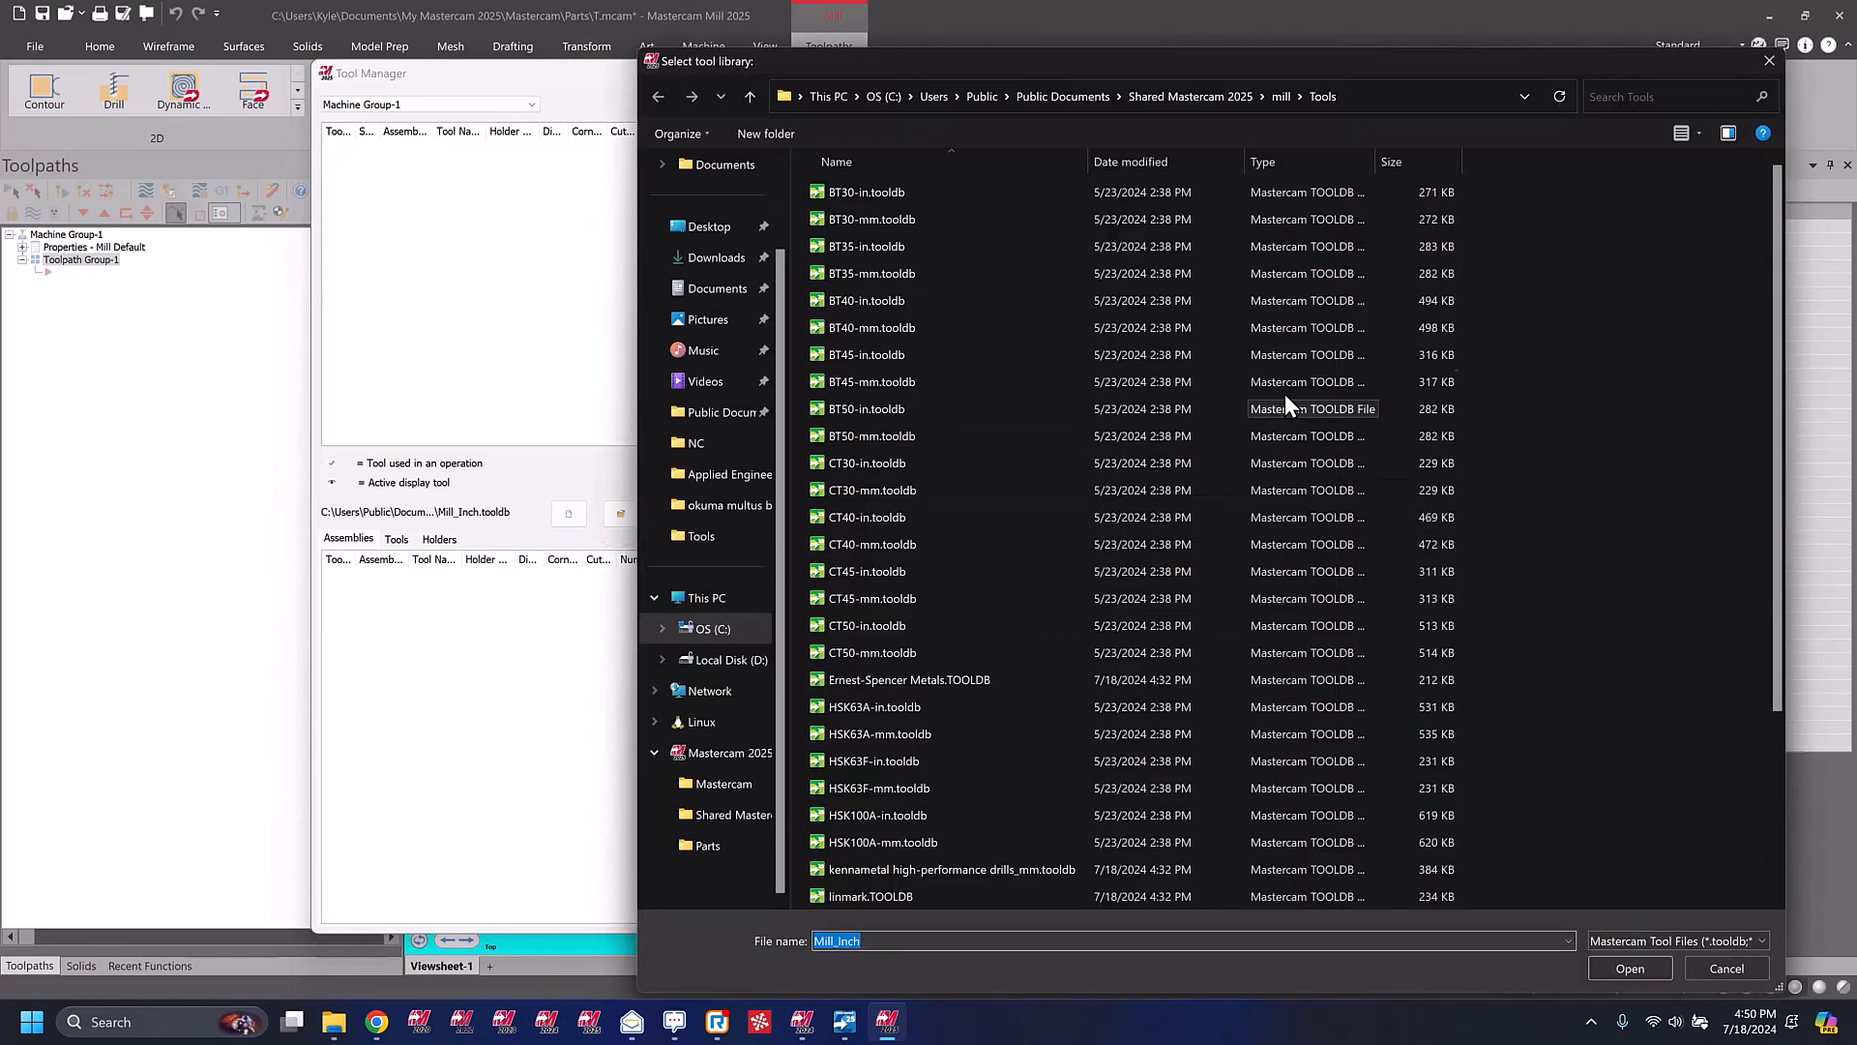
scroll(1296, 426, down, 3)
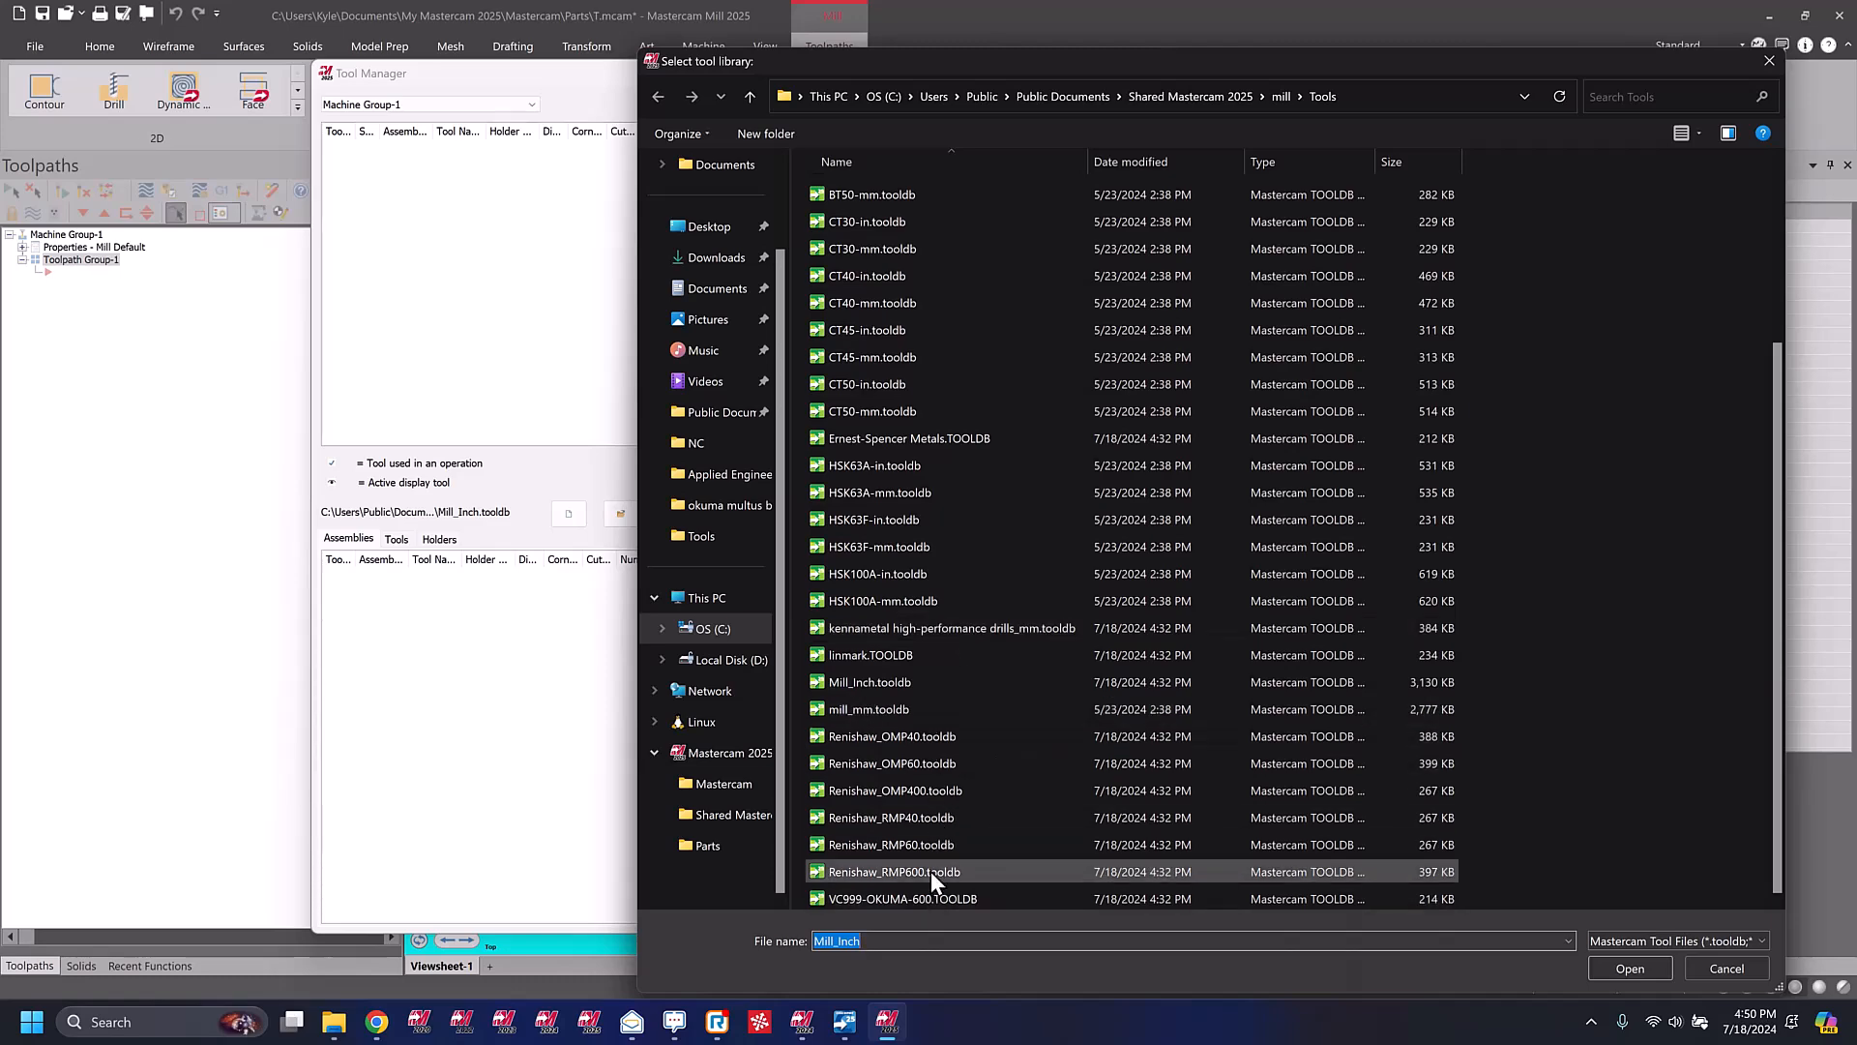
click(1639, 972)
click(1528, 75)
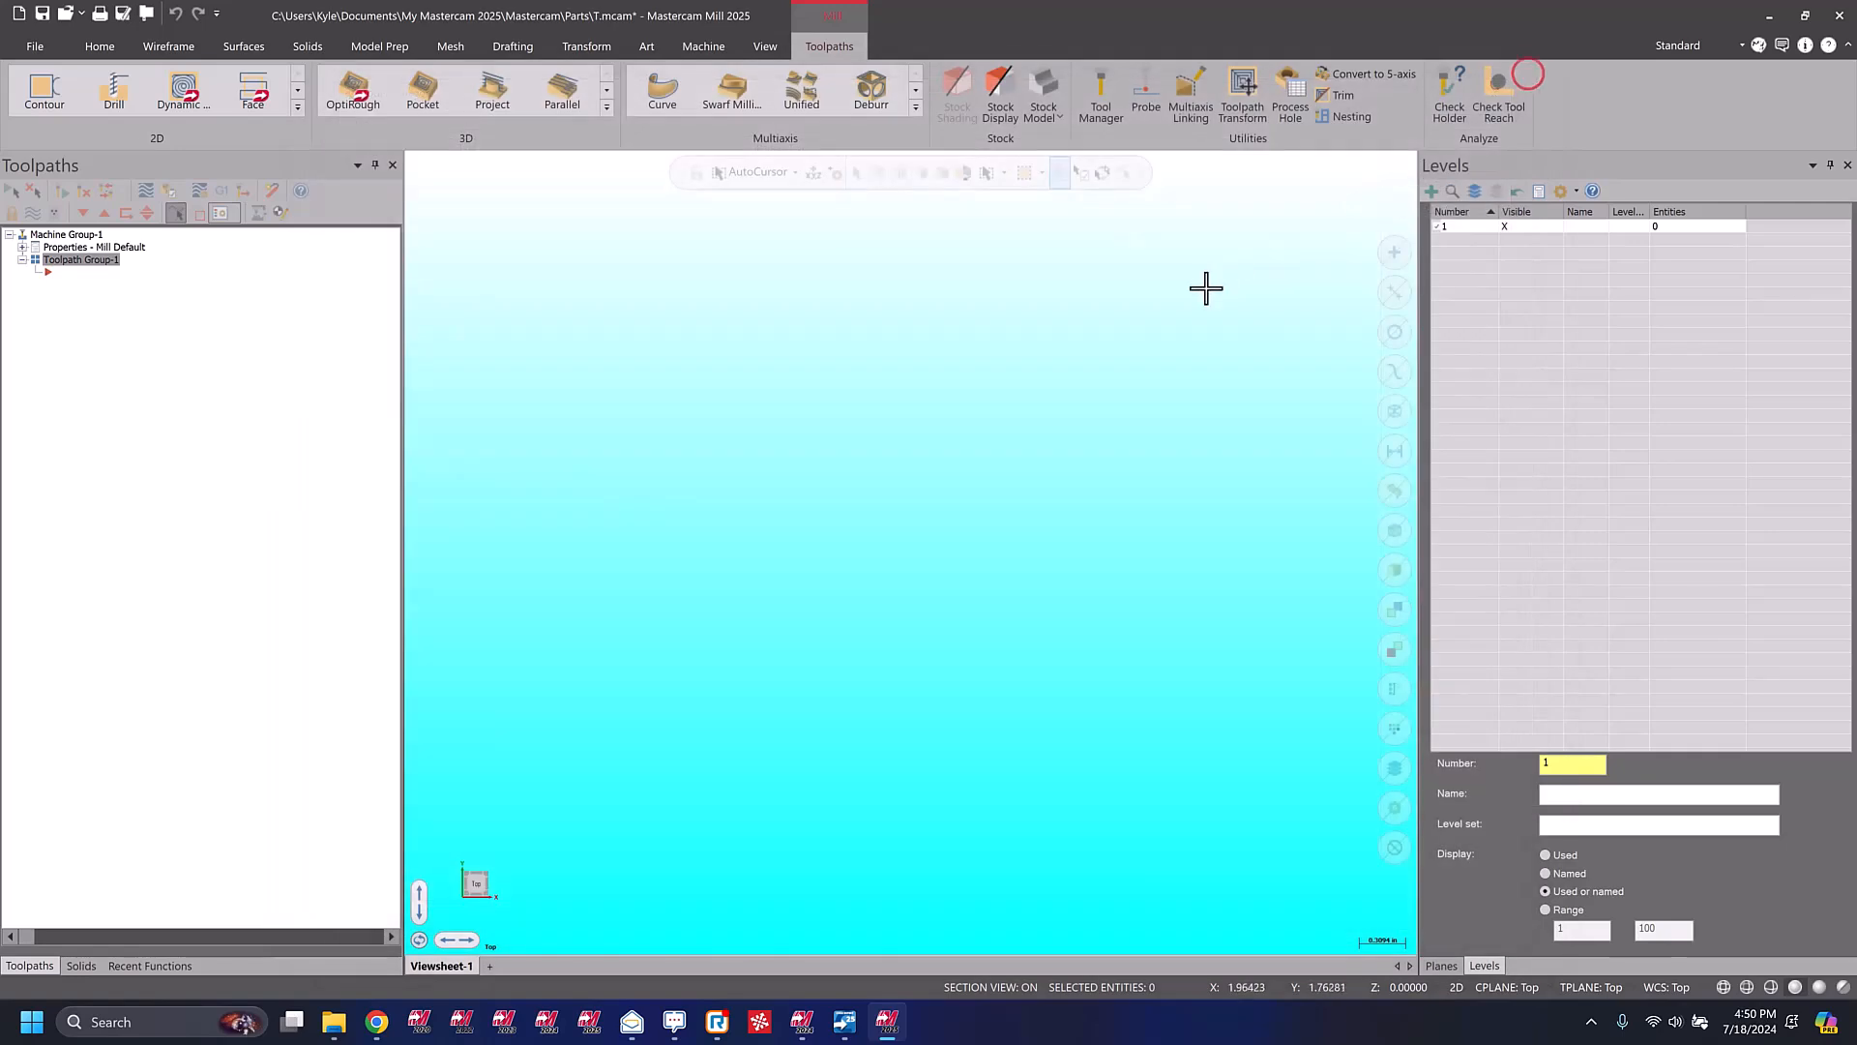